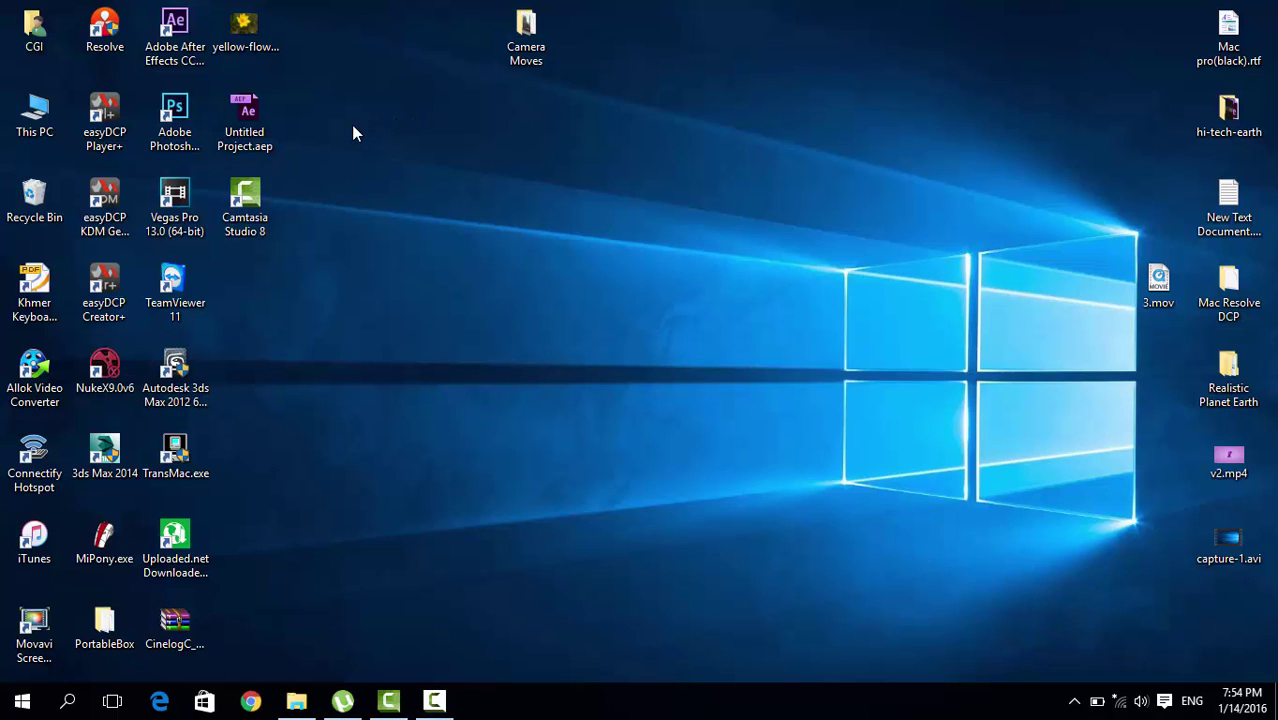
Launch After Effects CC 2015 from its desktop shortcut to an empty Untitled Project
double_click(182, 30)
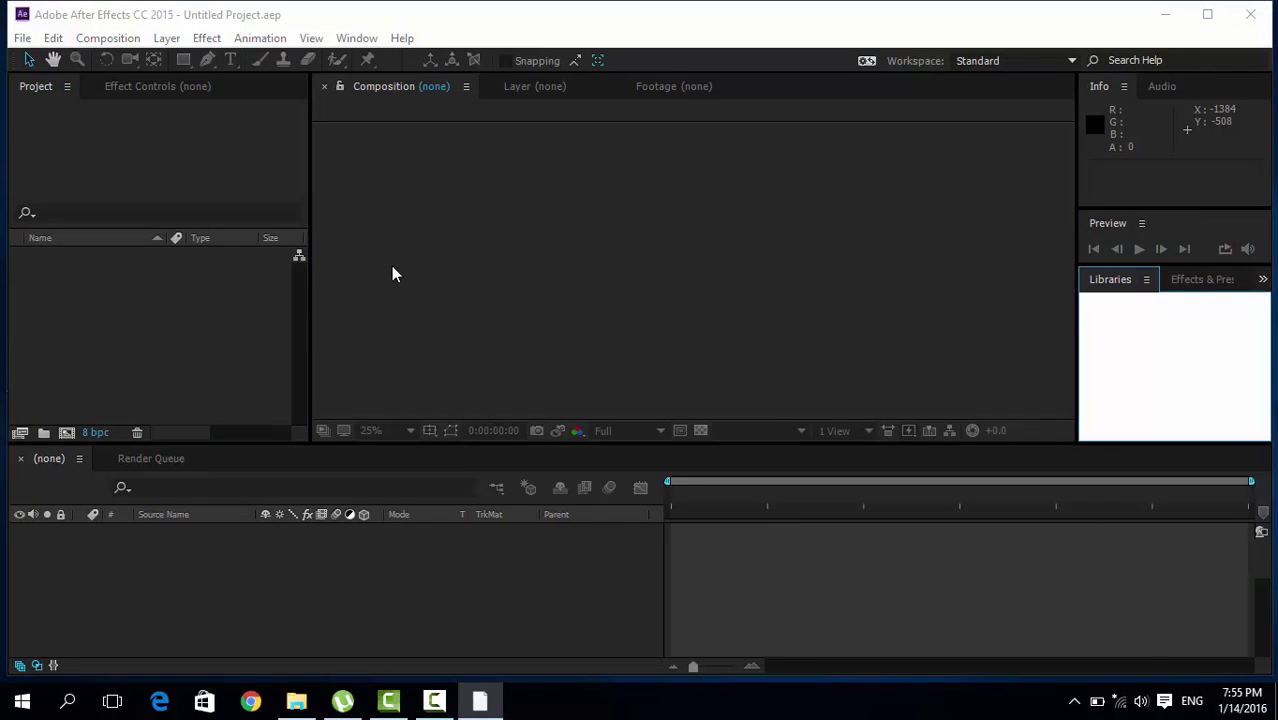
Import yellow-flower-wallpaper_1024x768[1].jpg from the Desktop into the Project panel
left_click(399, 279)
left_click(145, 193)
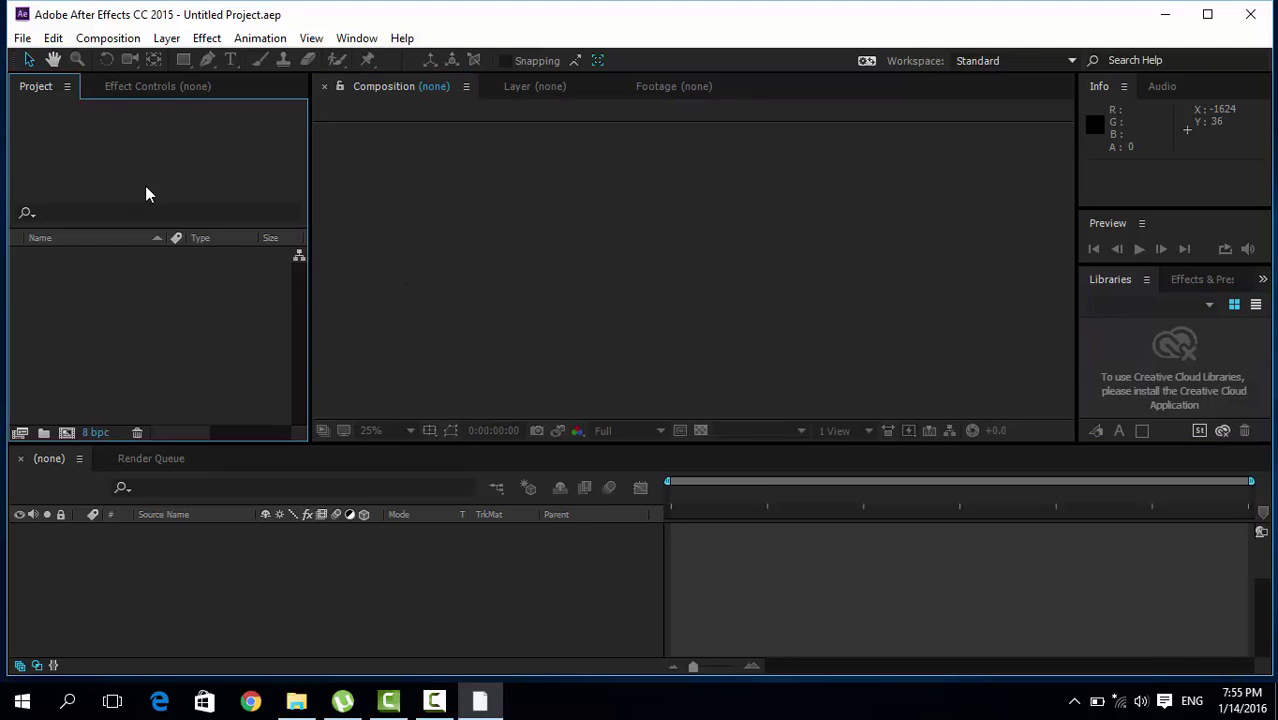
left_click(350, 280)
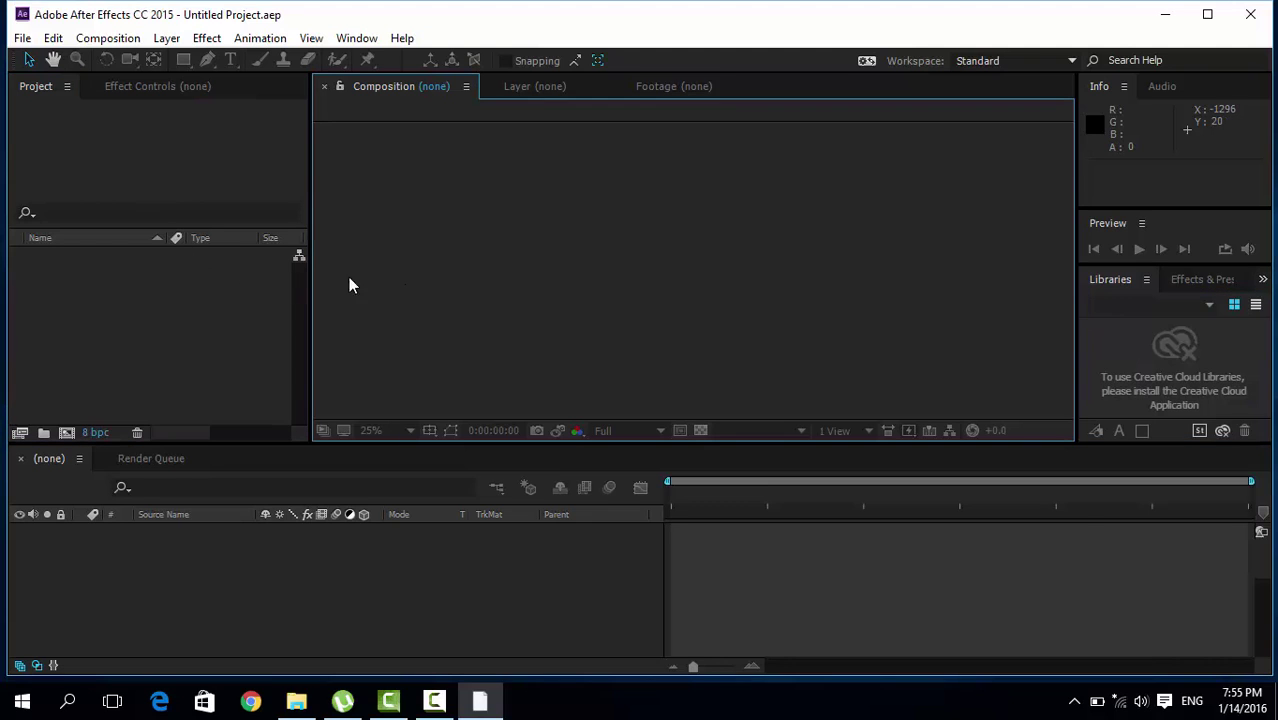
left_click(137, 152)
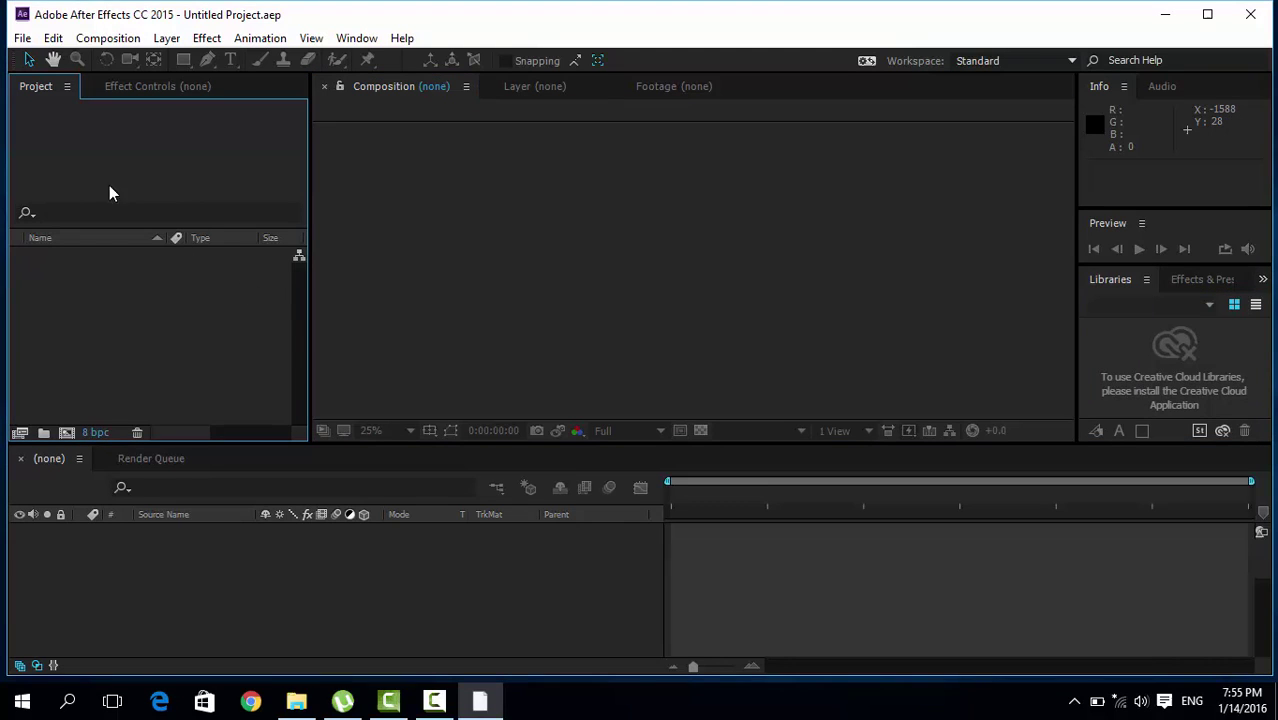
double_click(144, 320)
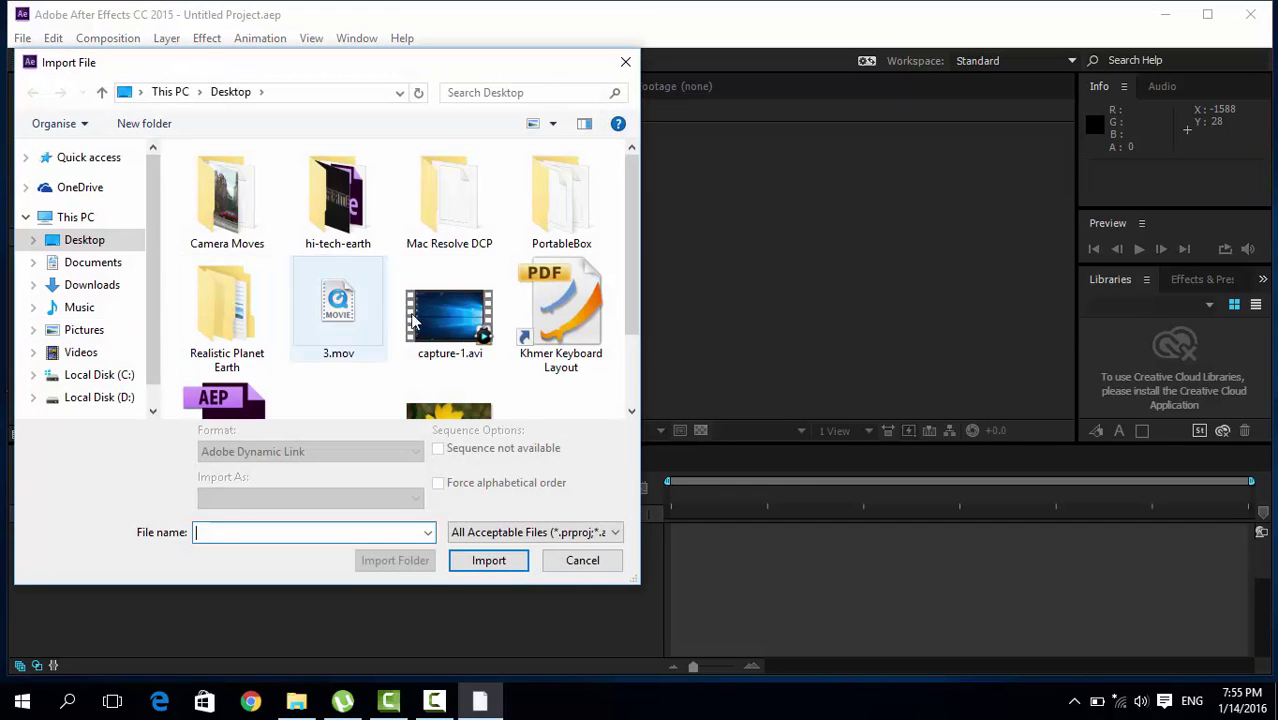
scroll(621, 354, "down", 2)
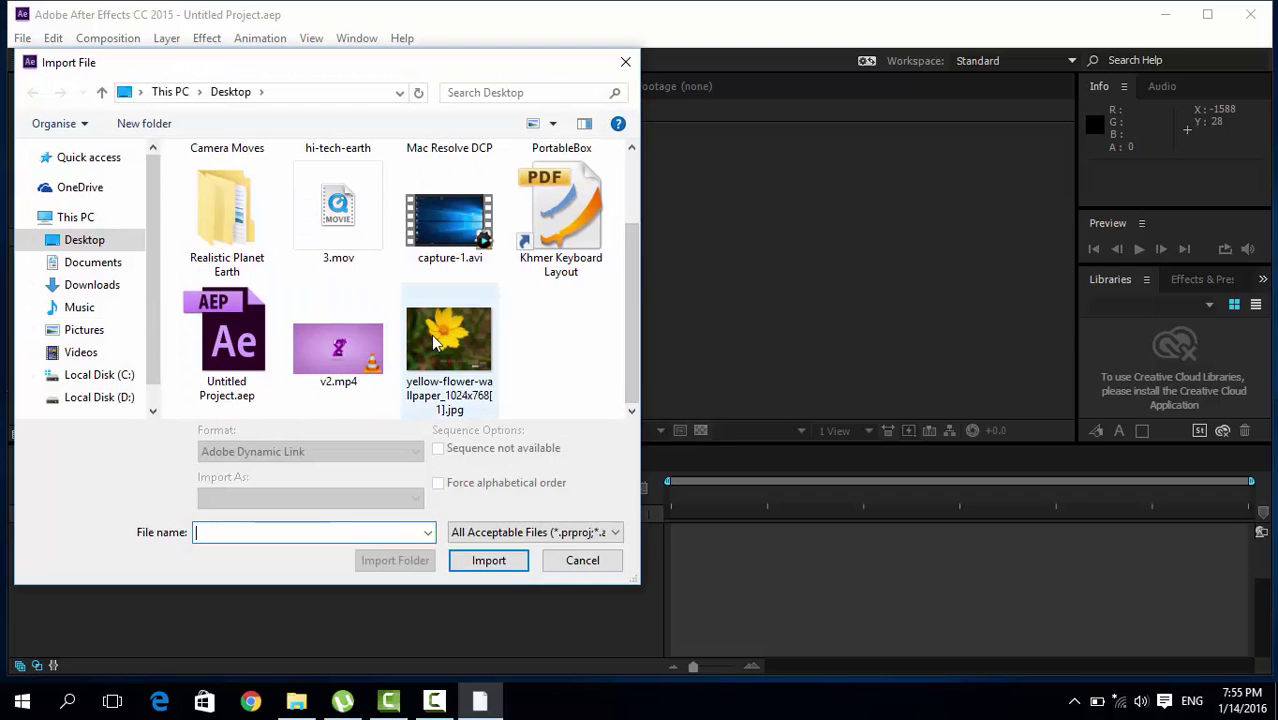
left_click(583, 565)
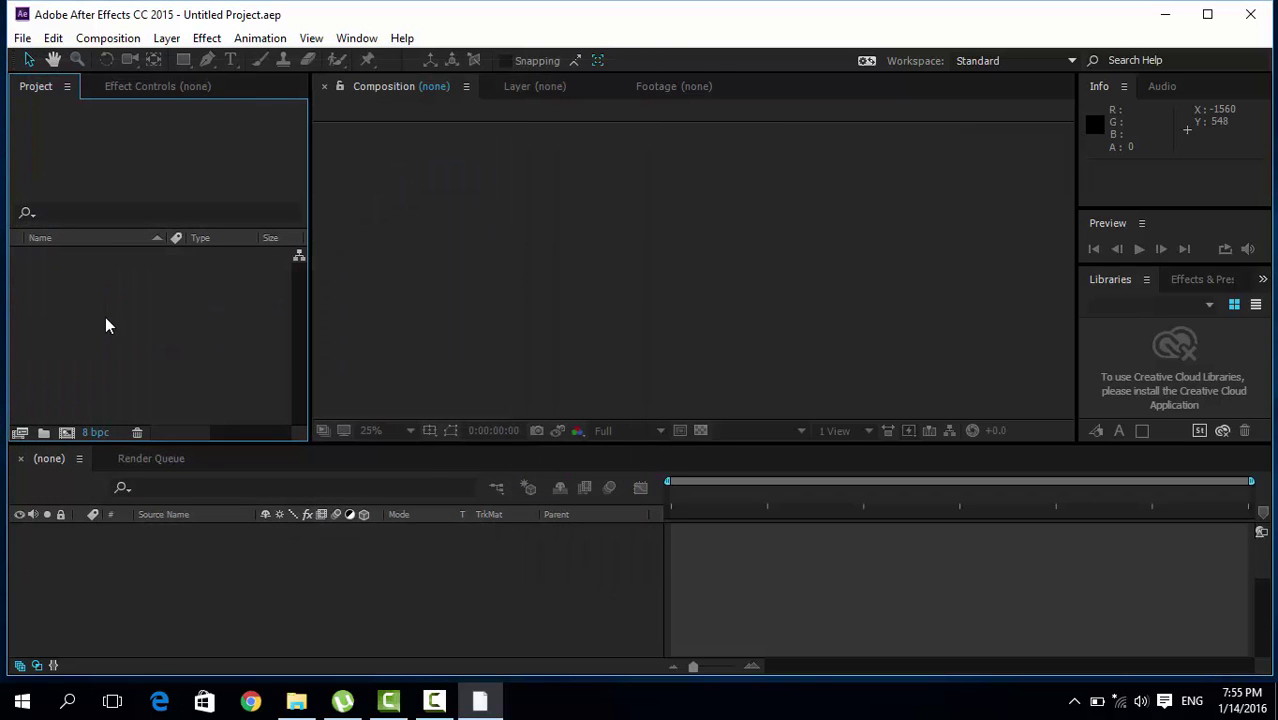
double_click(121, 329)
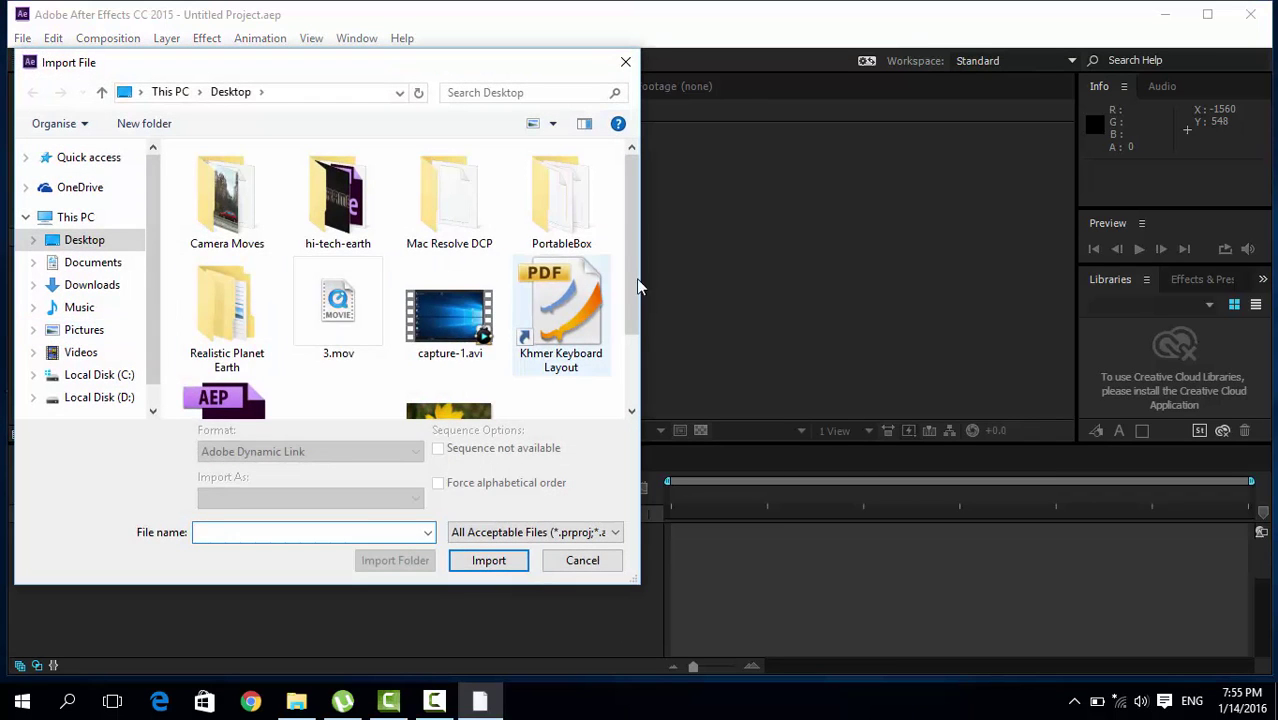
scroll(615, 368, "down", 2)
left_click(449, 345)
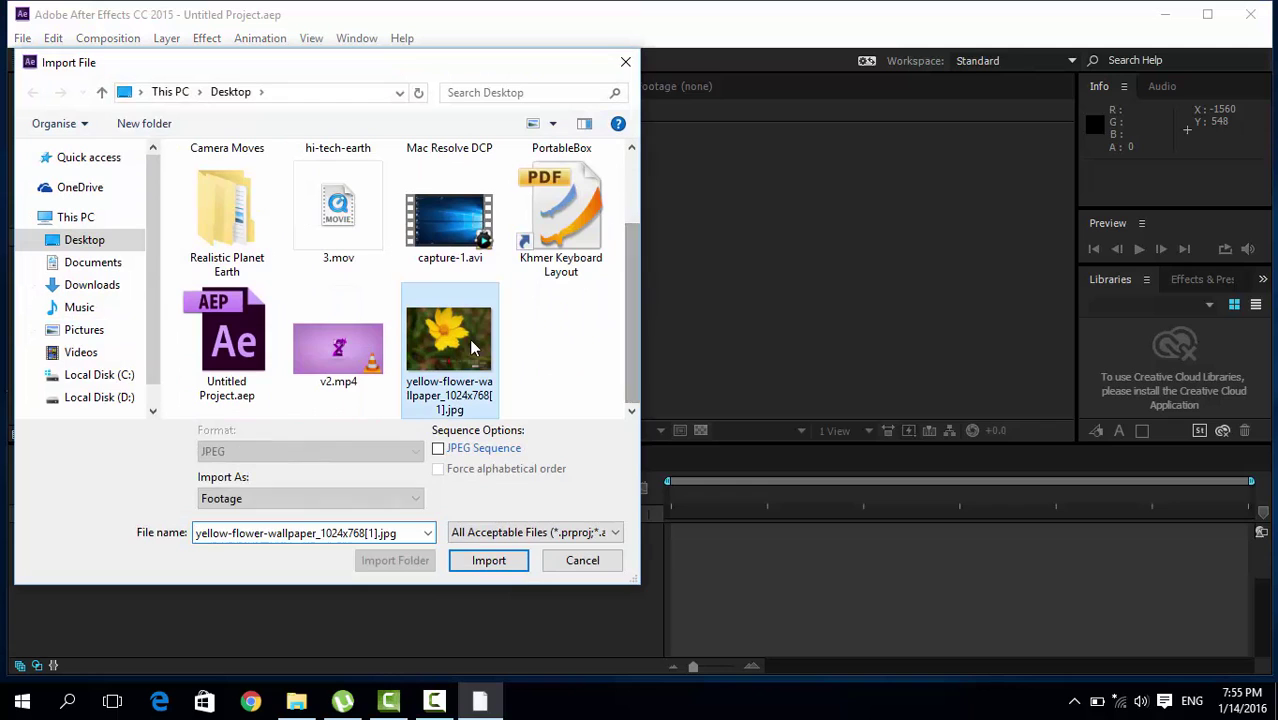
left_click(487, 563)
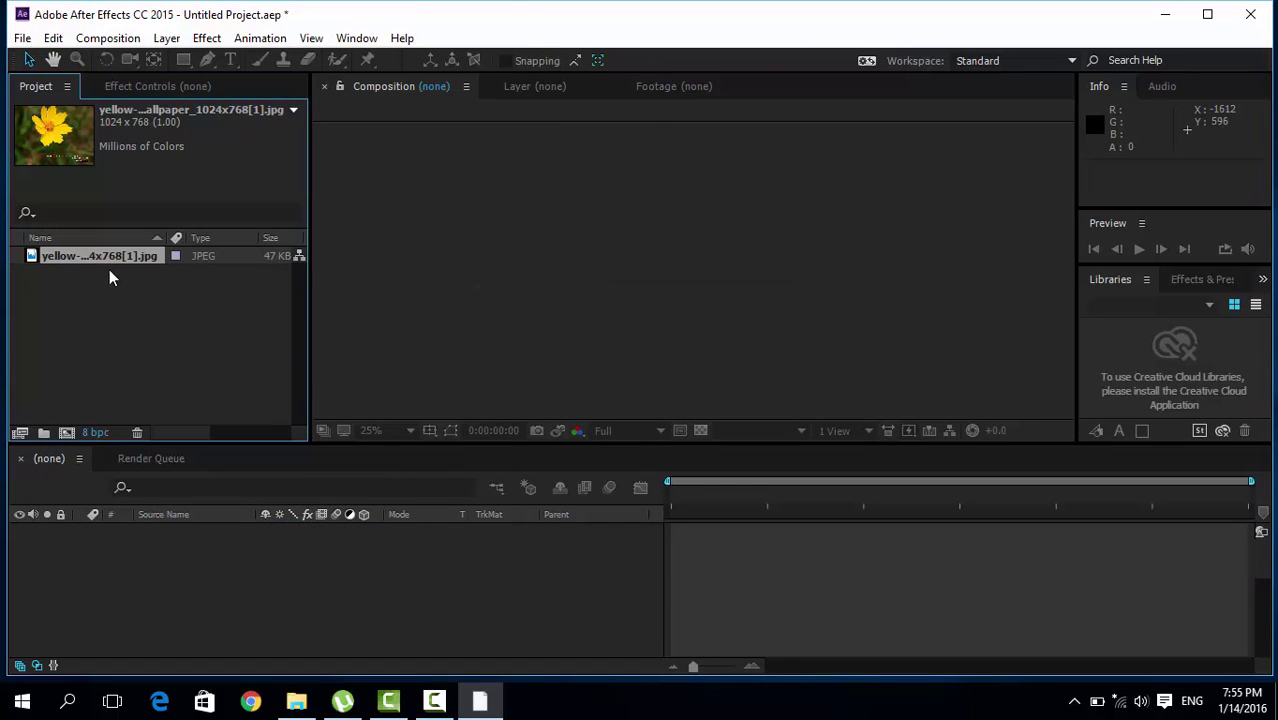
Create a 1920 x 1080, 25 fps, 0:00:09:00 composition named 'ku'
left_click(108, 38)
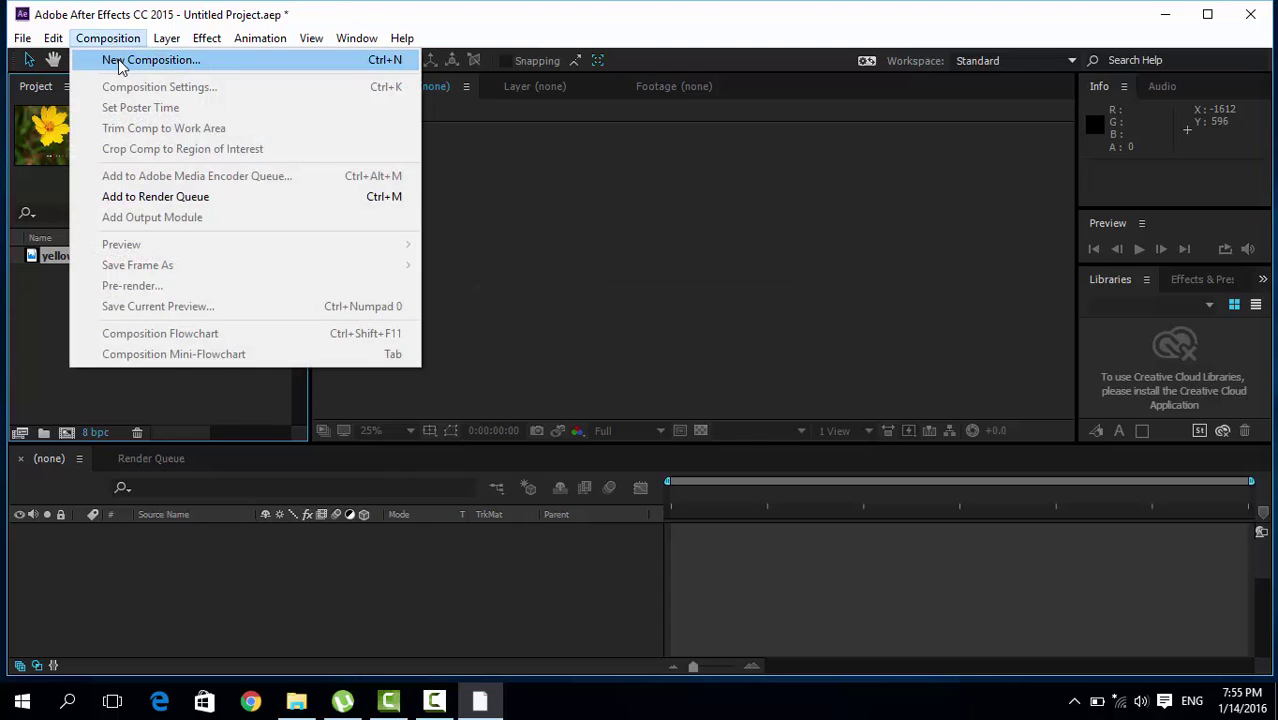
left_click(118, 59)
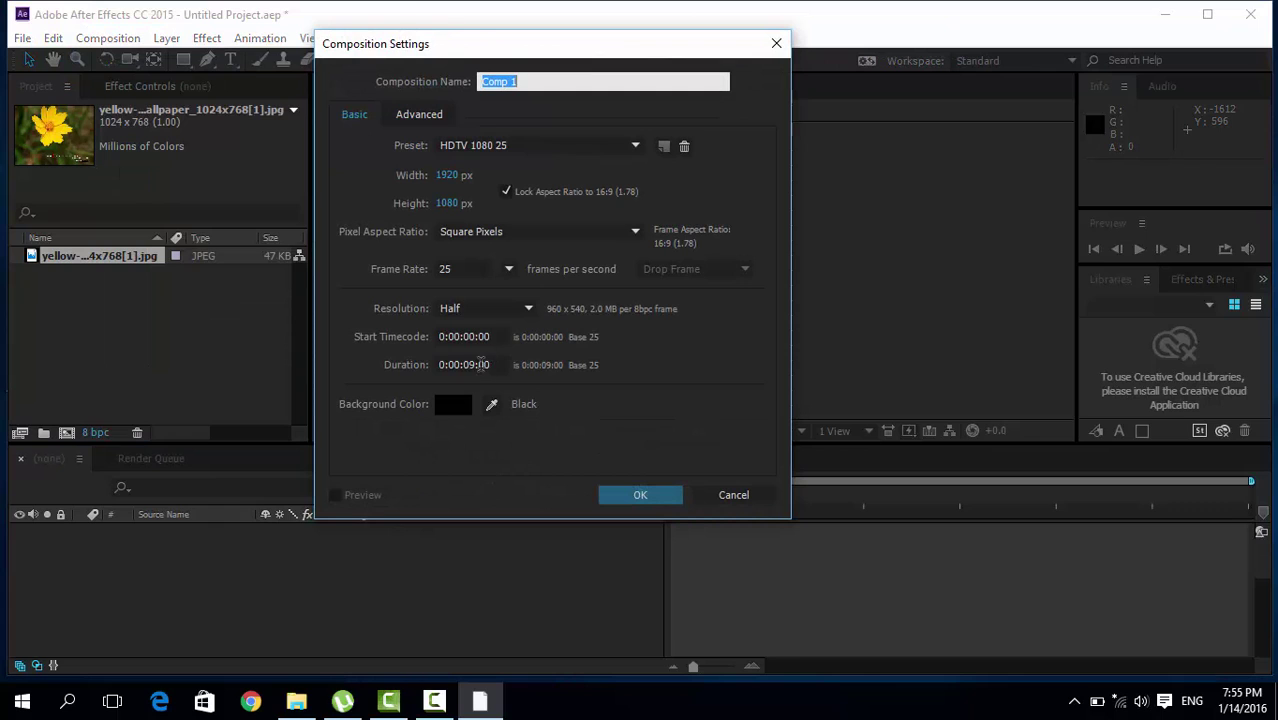
left_click_drag(437, 364, 493, 365)
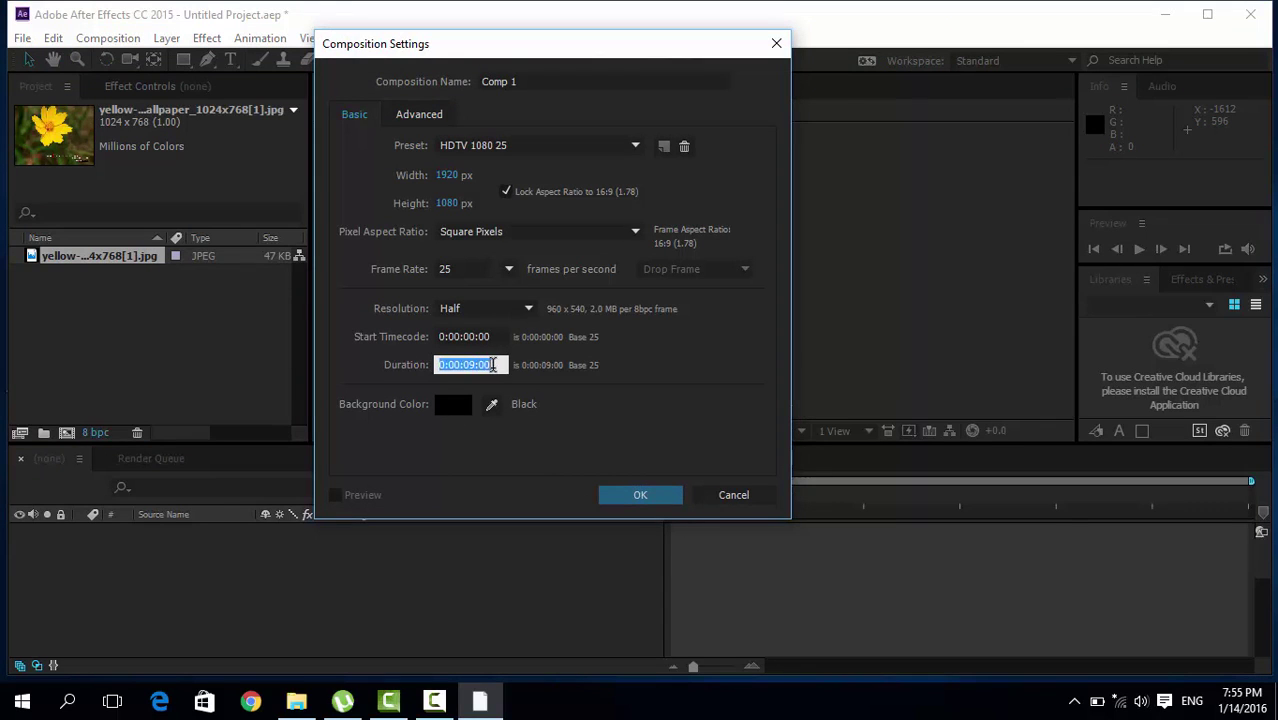
left_click_drag(543, 80, 456, 68)
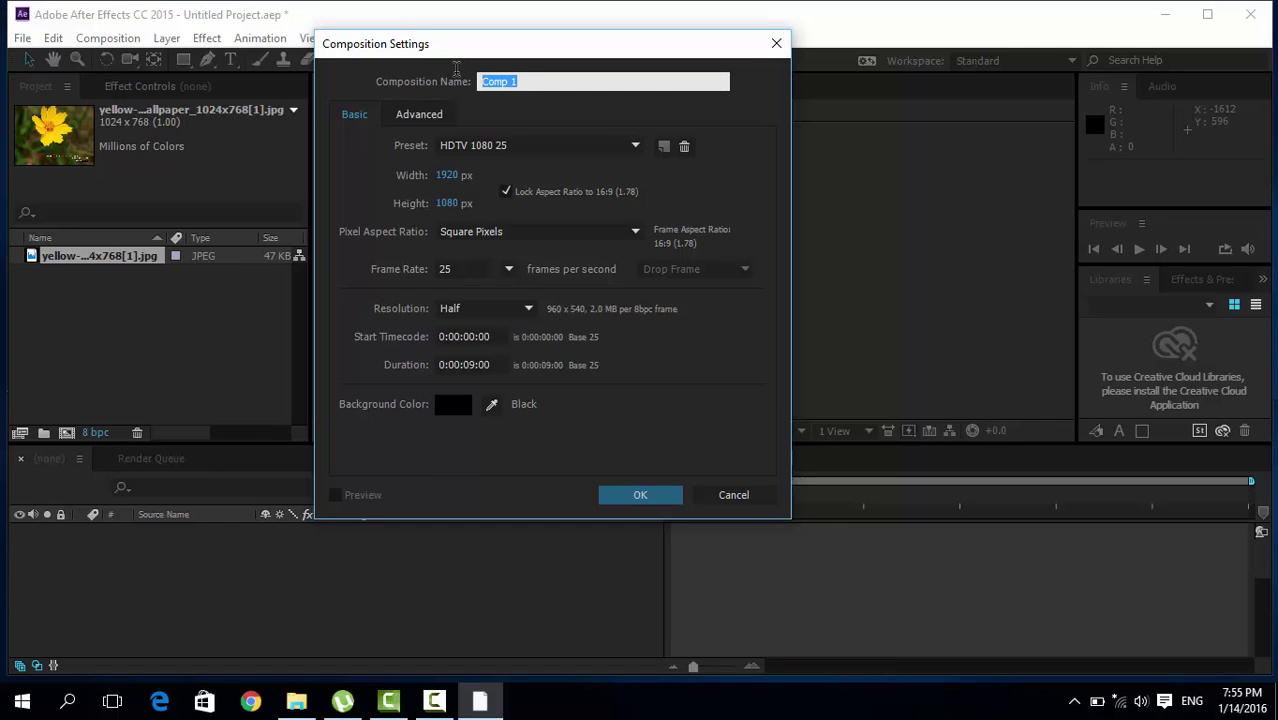
type("ku")
key("Return")
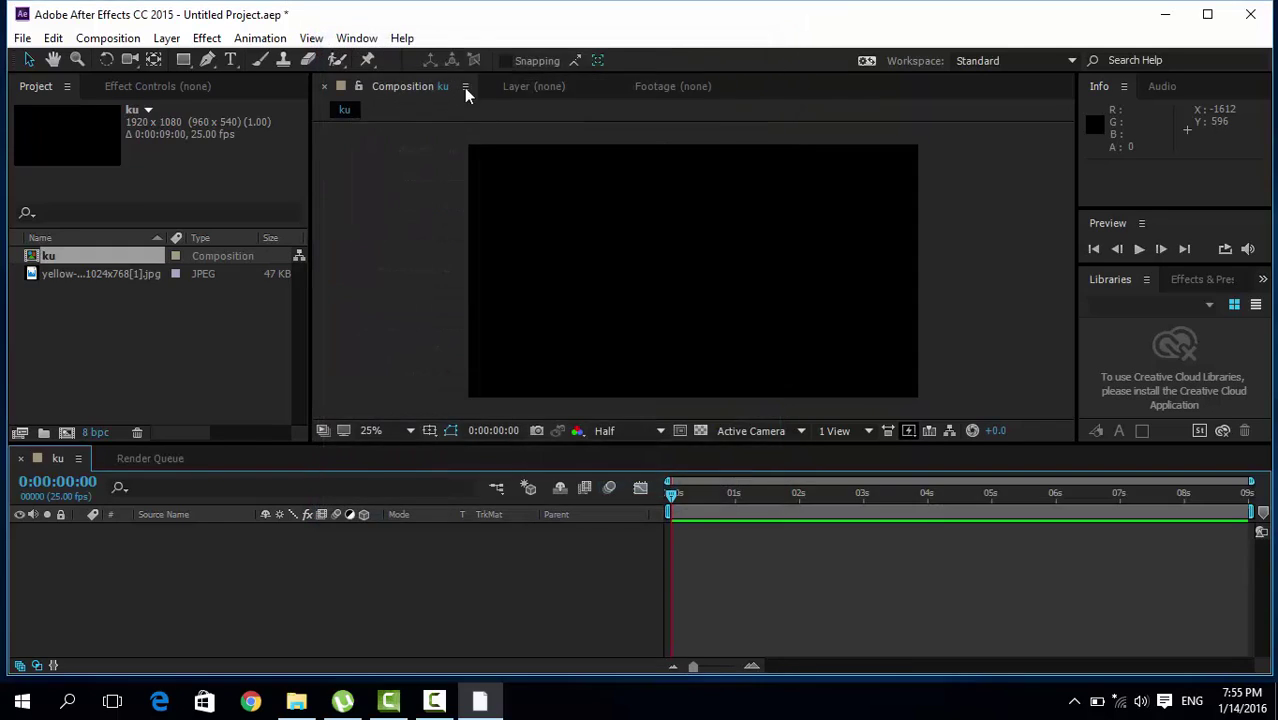
Add the flower JPEG to ku as a layer and move its Position to 960, 628
left_click_drag(86, 273, 168, 556)
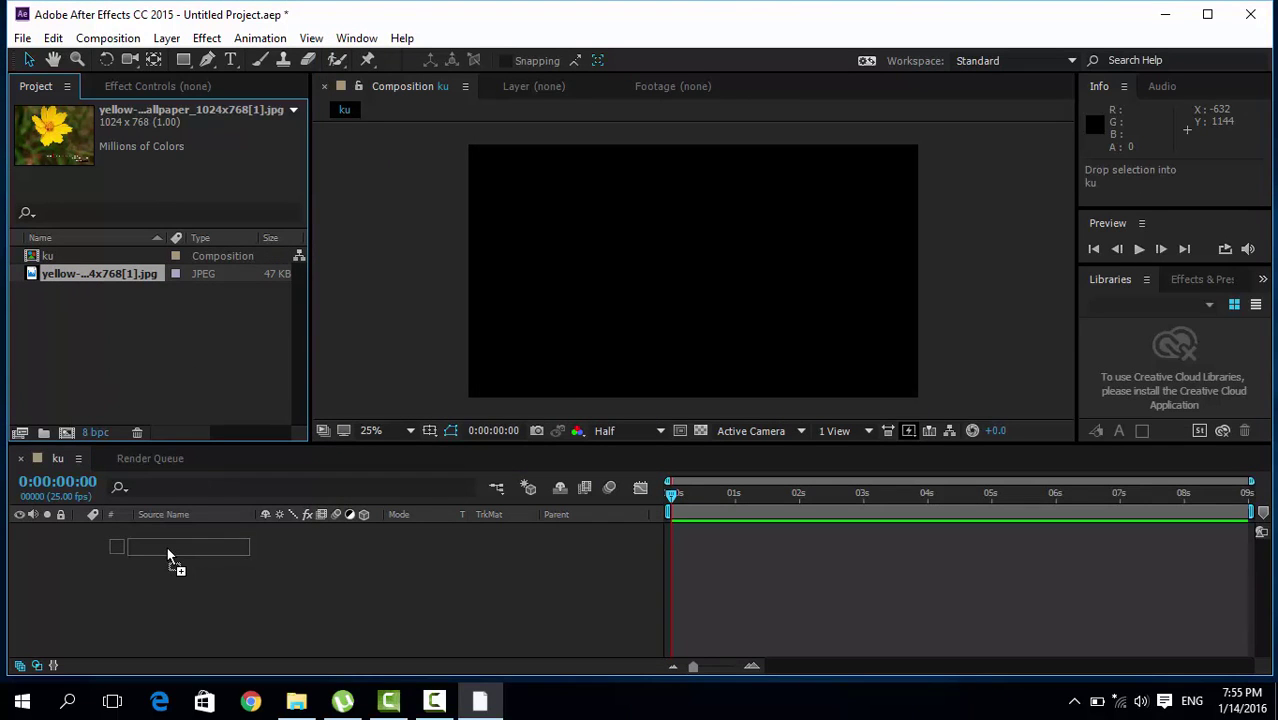
left_click_drag(168, 551, 168, 551)
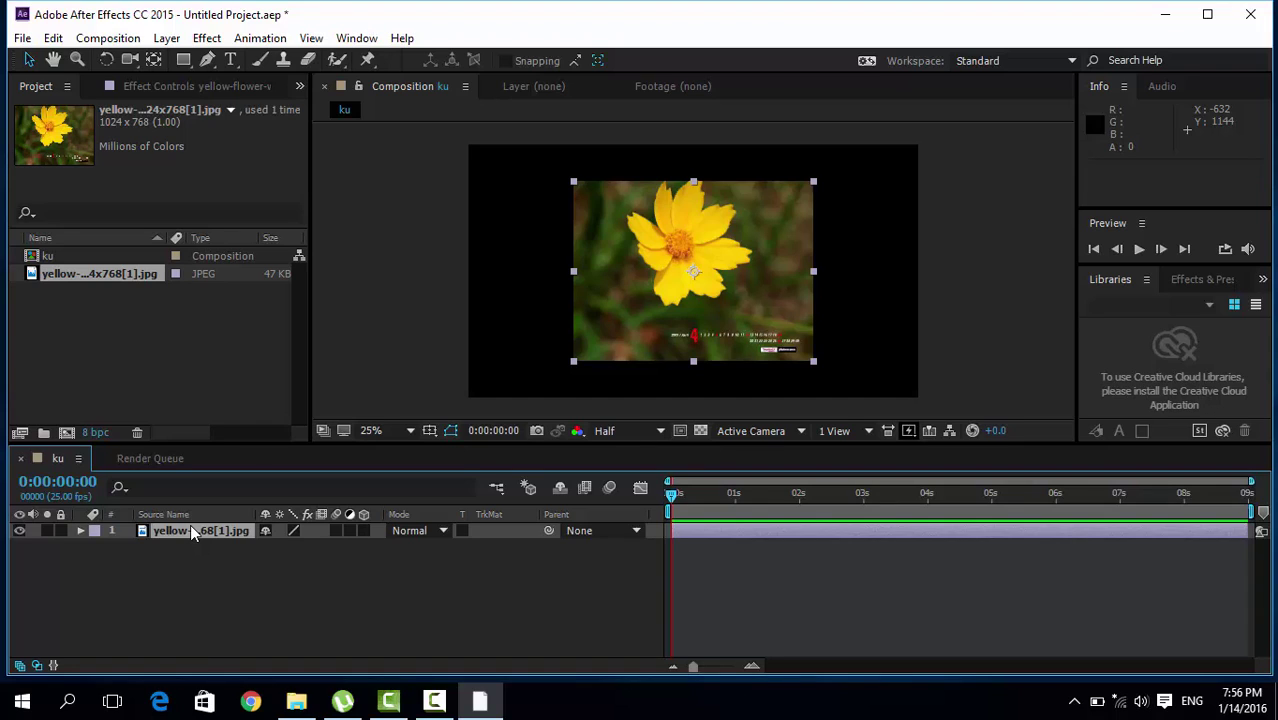
key("p")
mouse_move(300, 546)
left_mouse_down()
mouse_move(117, 553)
mouse_move(299, 562)
left_mouse_up()
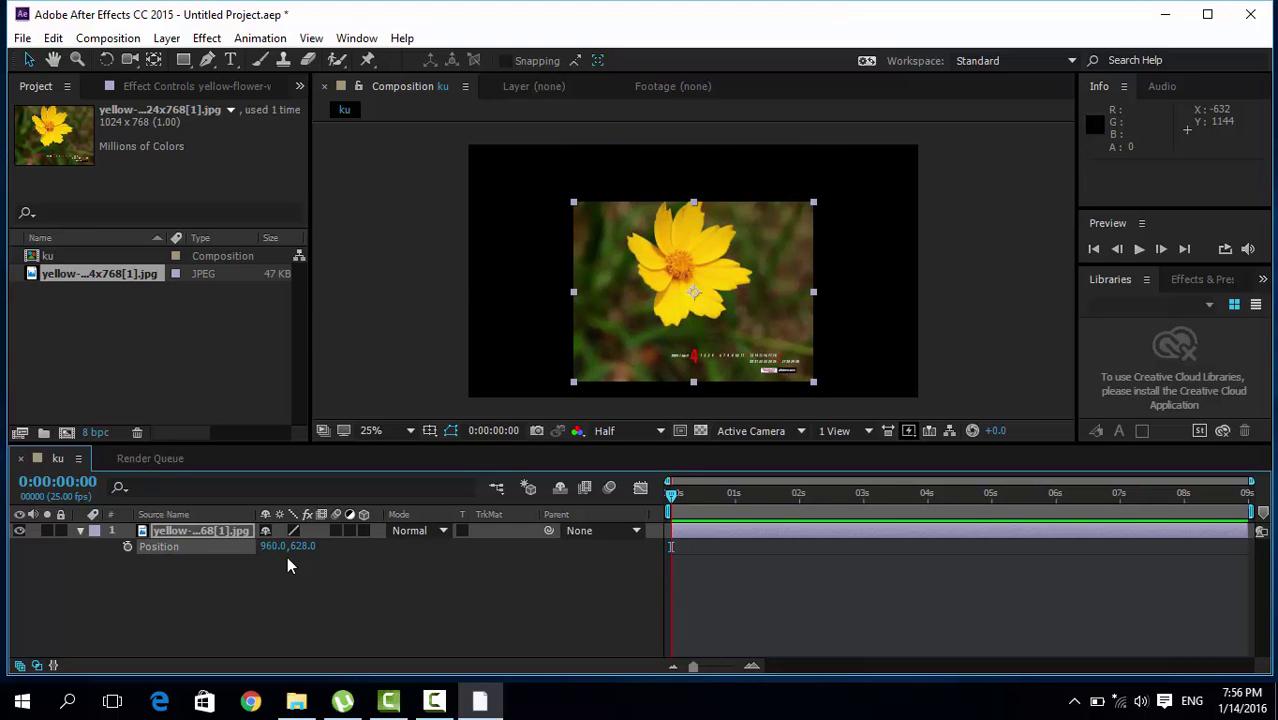
Scale the flower layer to 168% and rotate it to +16°
key("s")
left_click_drag(300, 546, 384, 547)
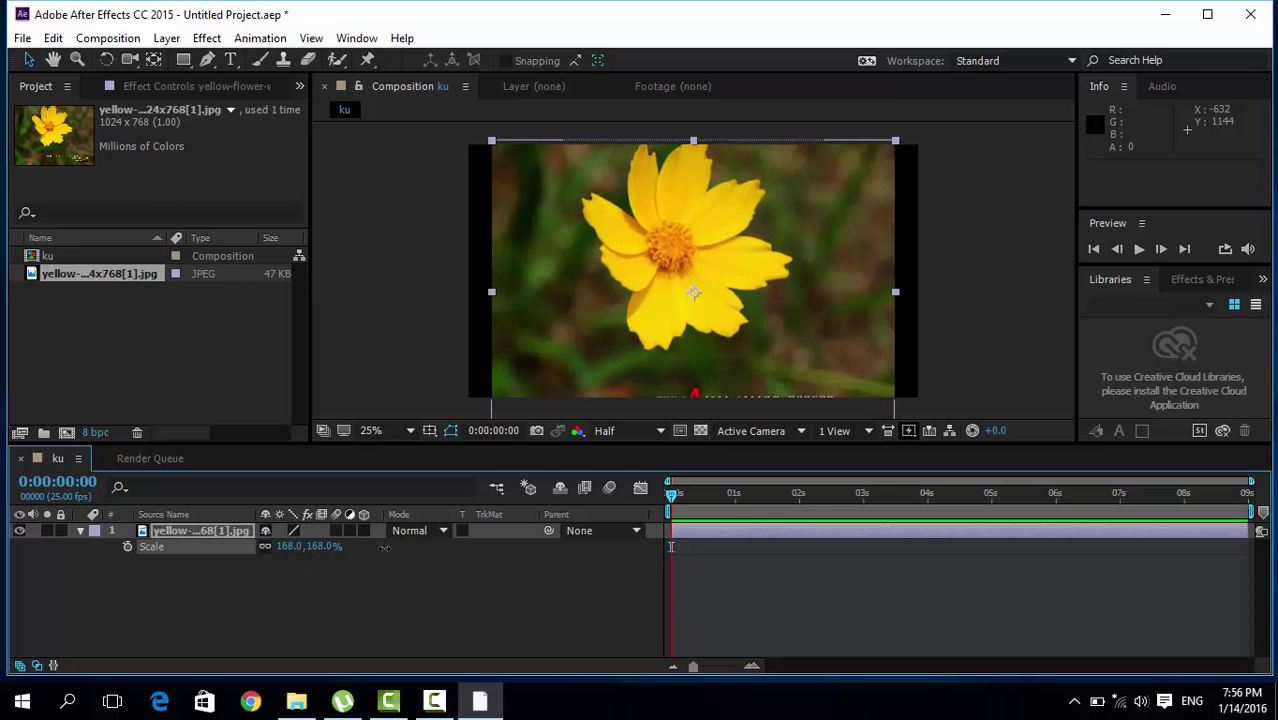
key("r")
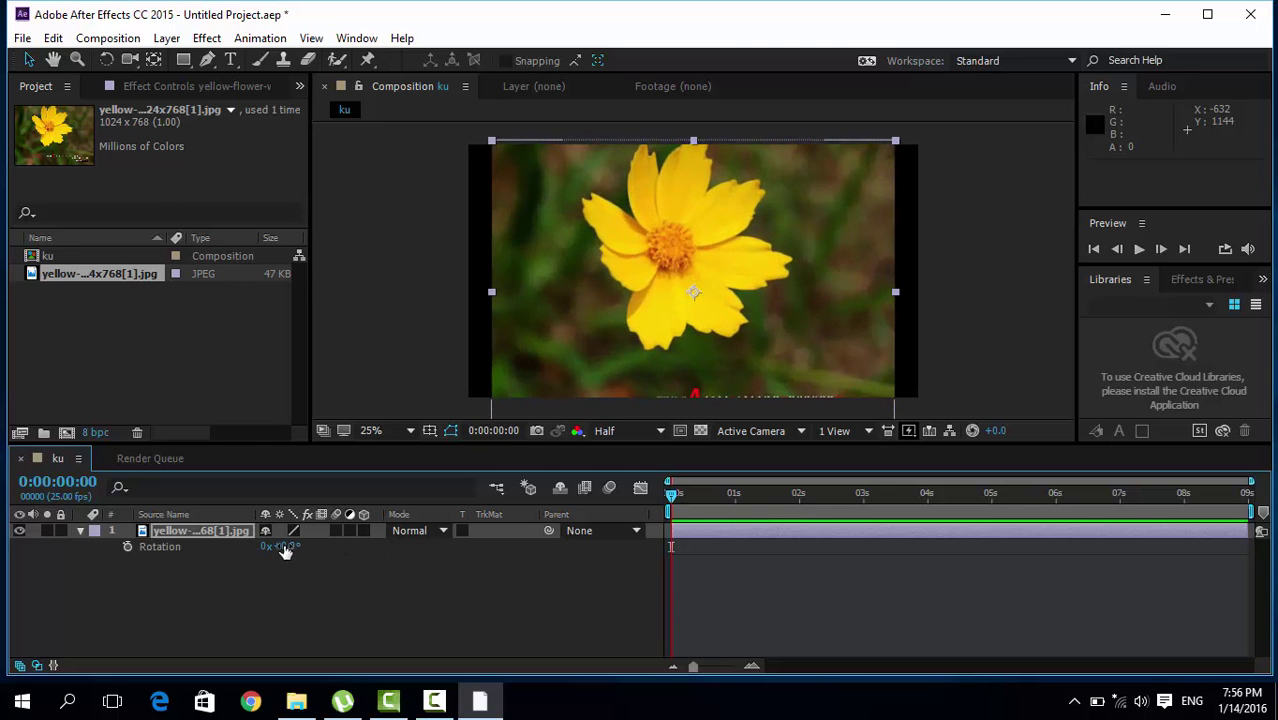
left_click_drag(283, 547, 320, 547)
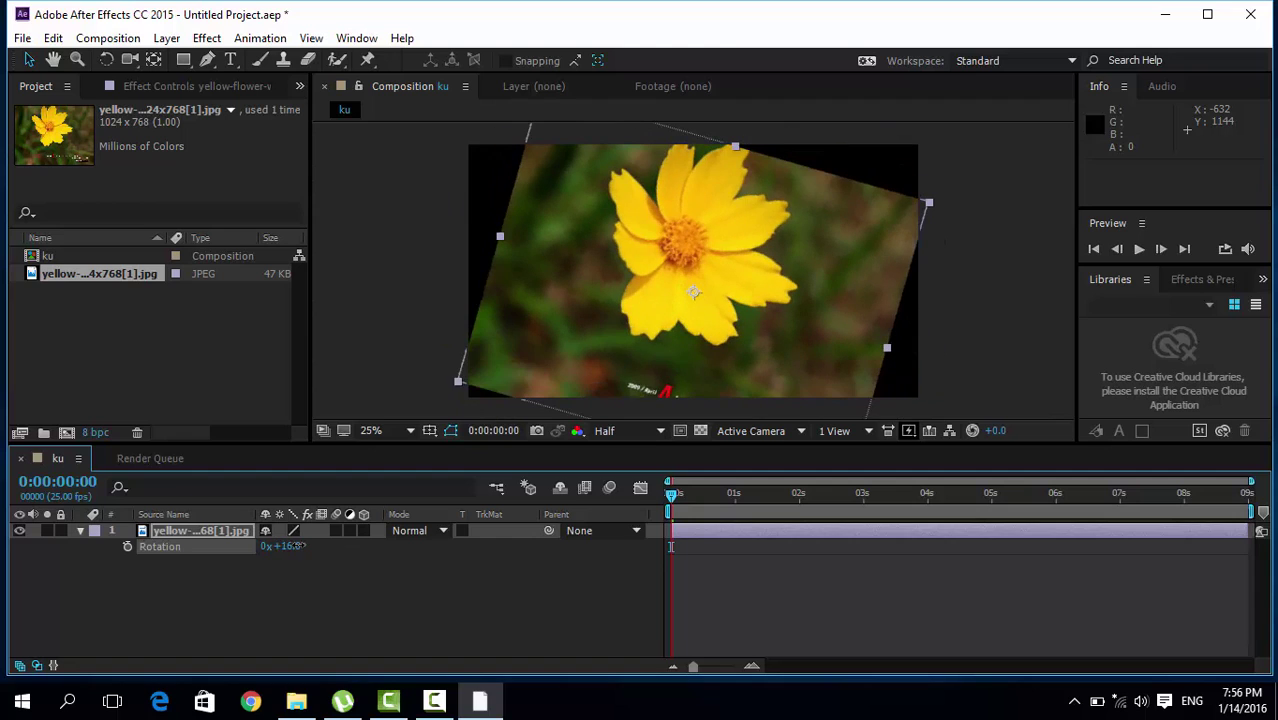
left_click(302, 598)
left_click(219, 531)
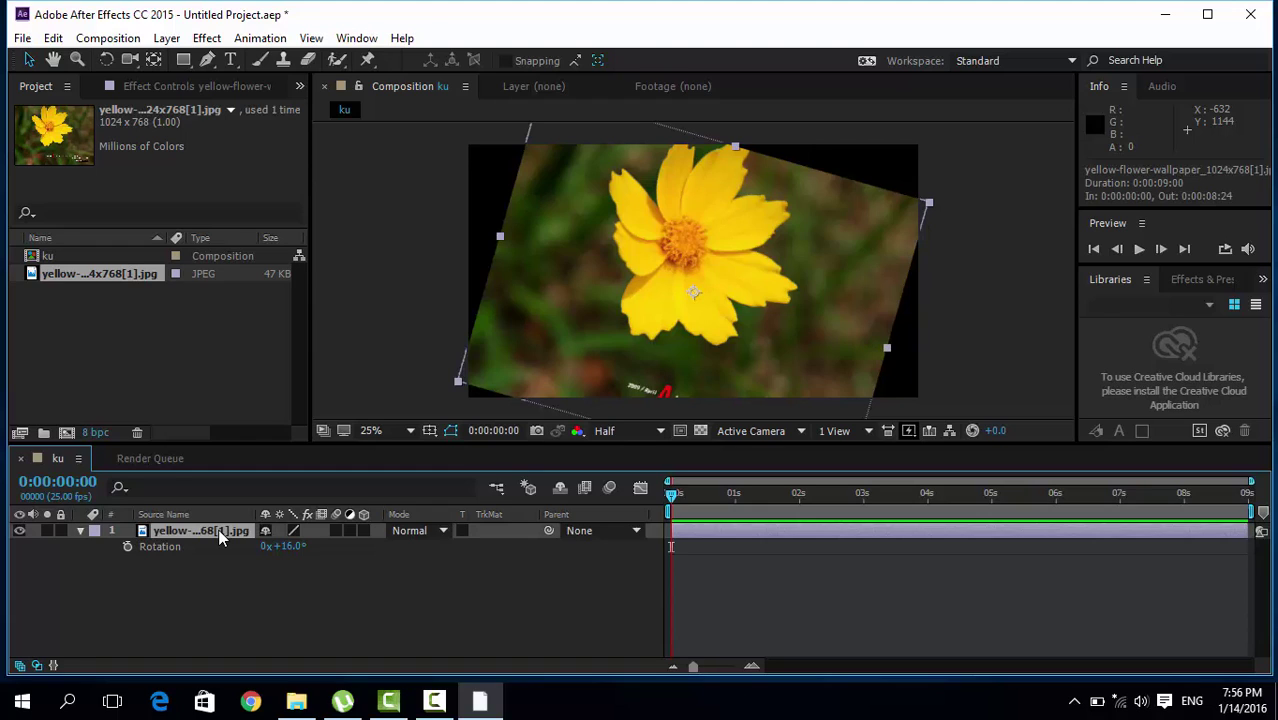
left_click(428, 592)
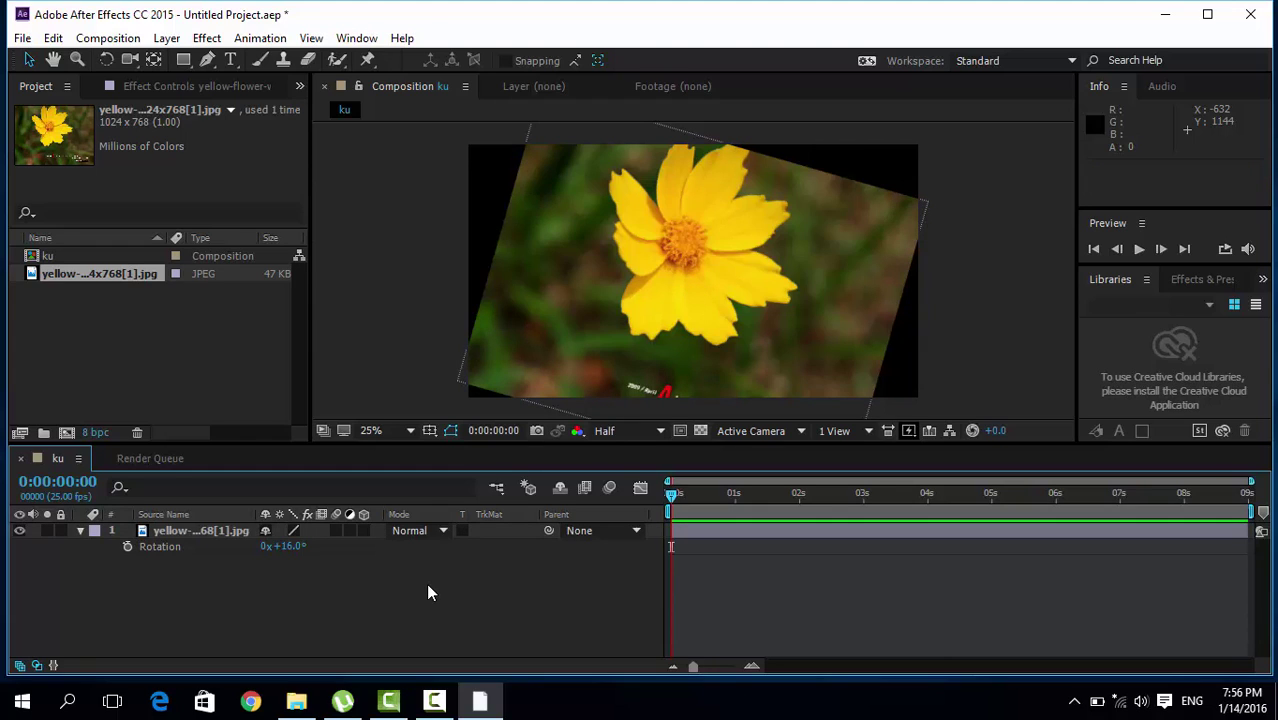
Rotate the flower photo in the Composition panel back to a slight +1.2° tilt
key("w")
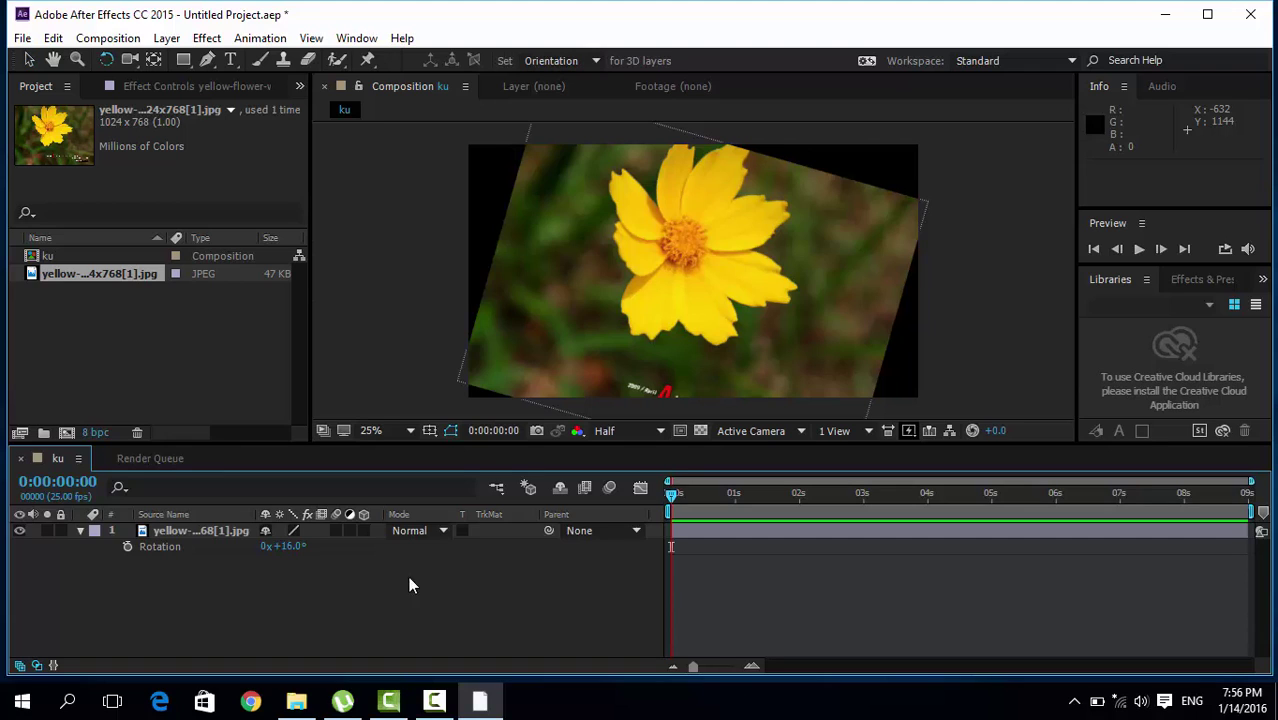
left_click(210, 531)
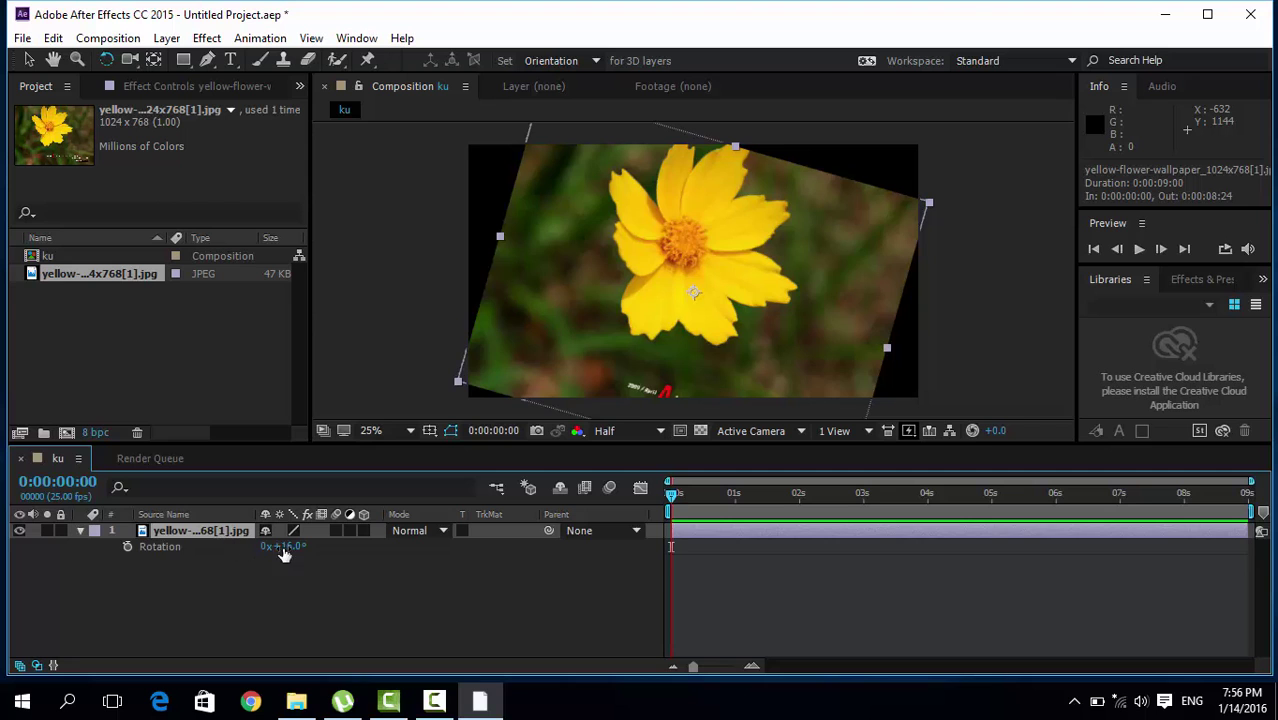
left_click_drag(283, 546, 302, 546)
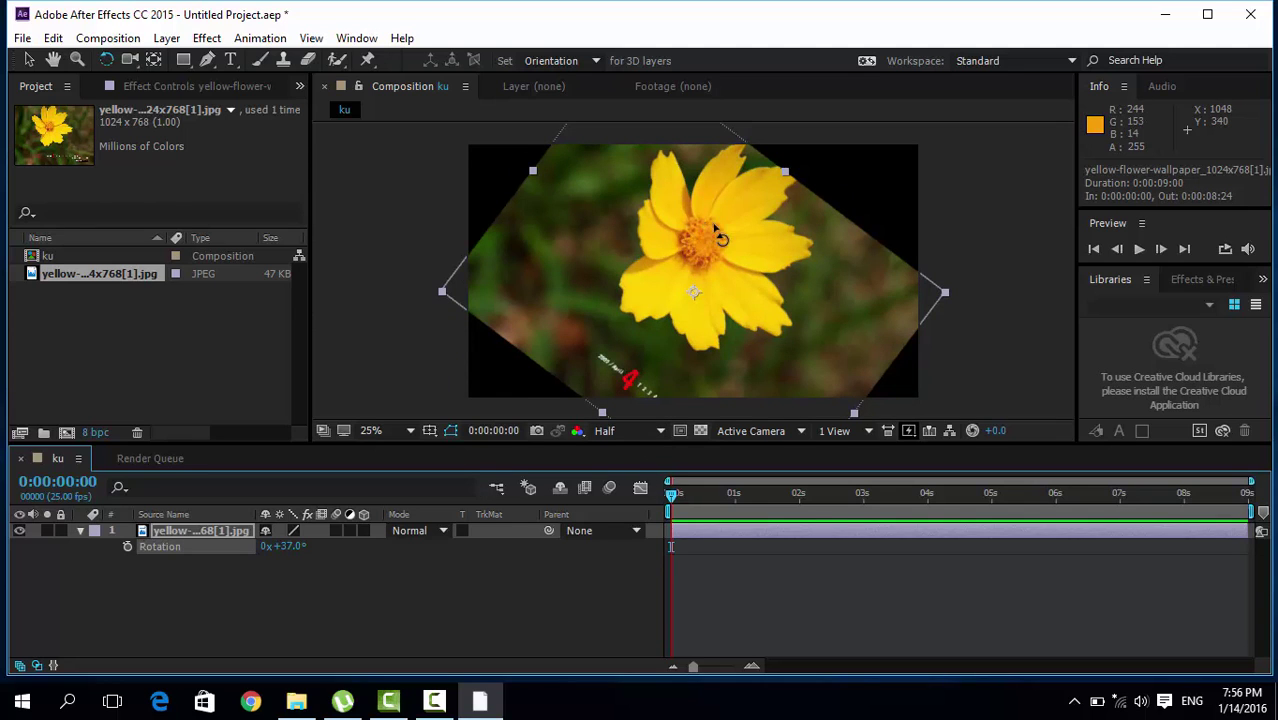
left_click_drag(697, 218, 648, 226)
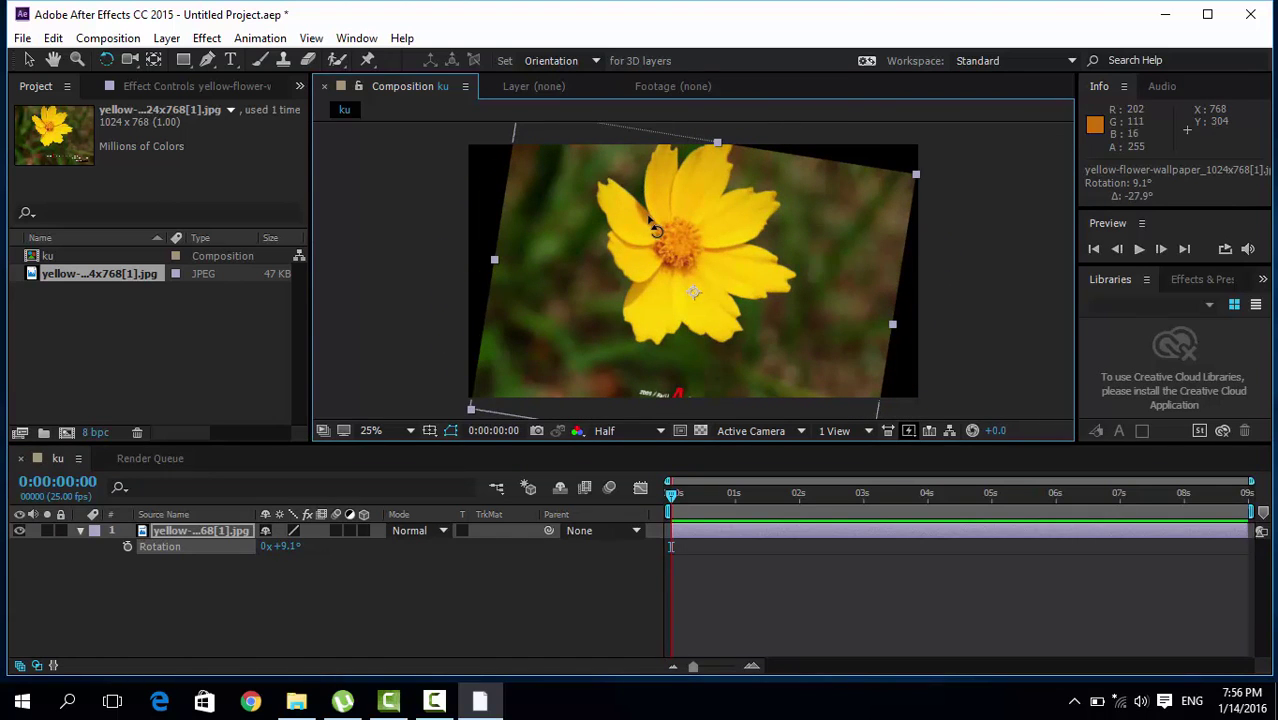
left_click_drag(652, 228, 630, 229)
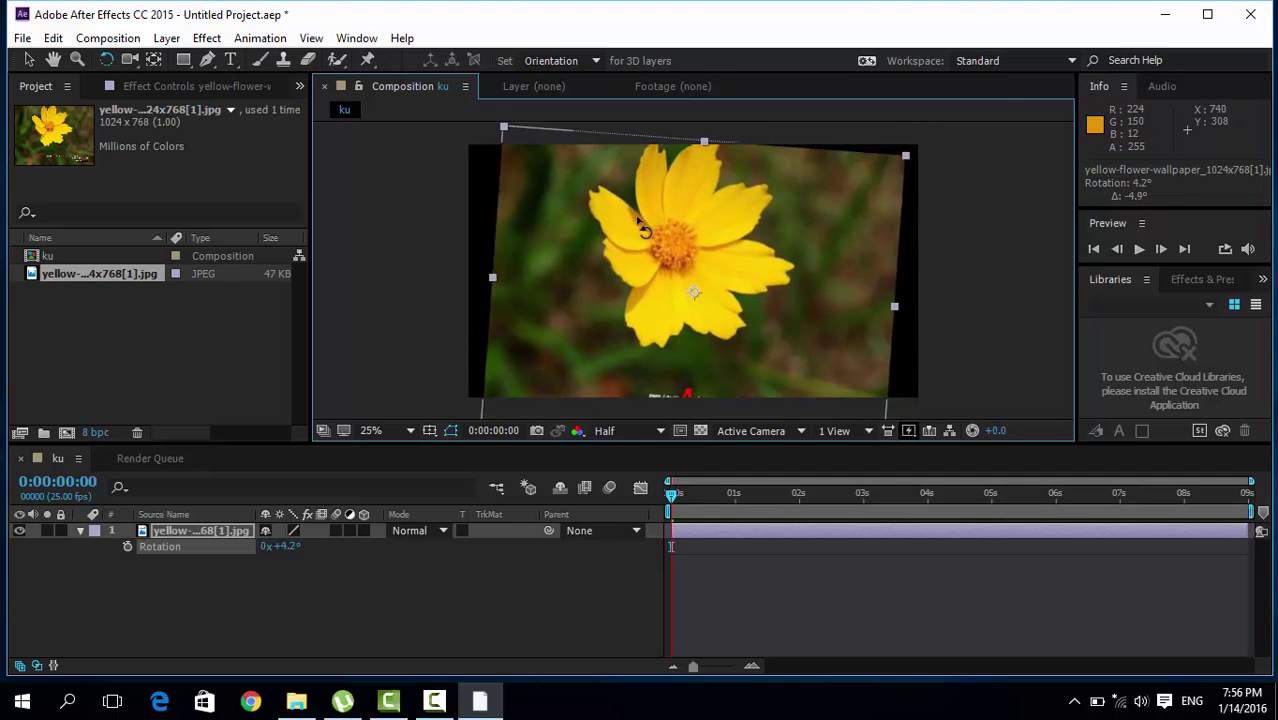
Drag the flower photo slightly up and left to roughly 920, 588
key("v")
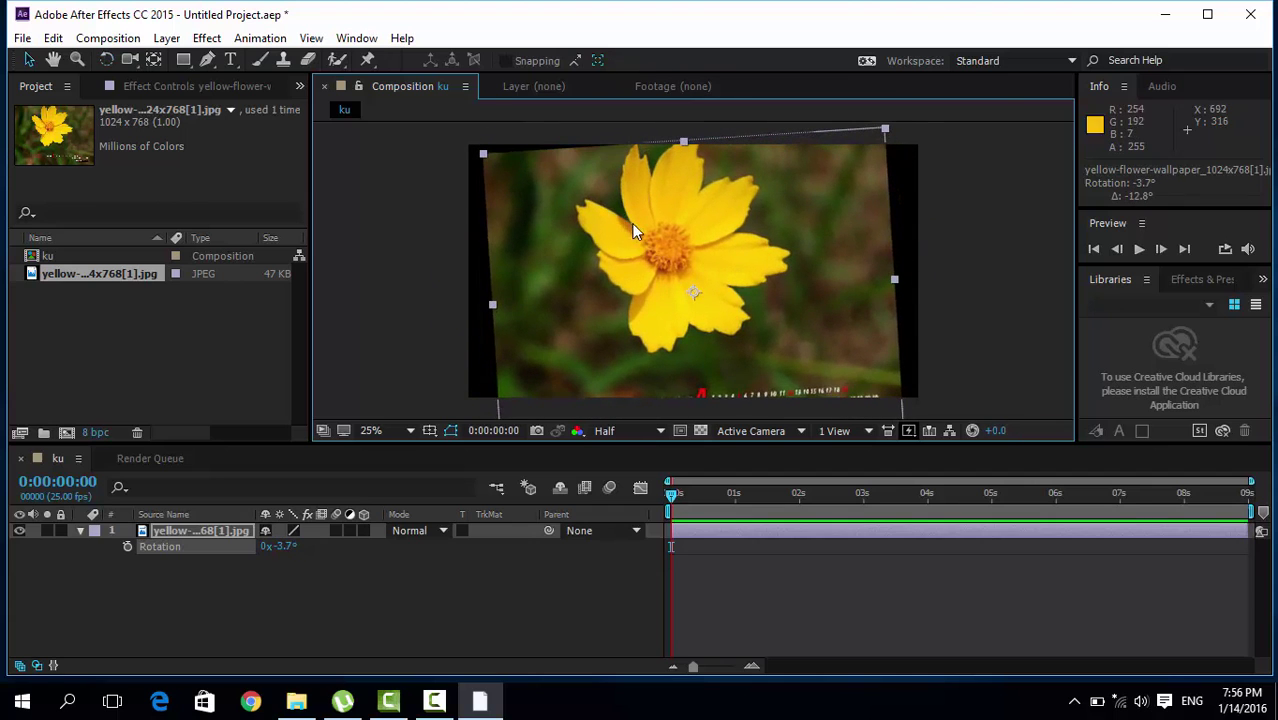
mouse_move(611, 244)
left_mouse_down()
mouse_move(678, 222)
mouse_move(632, 240)
left_mouse_up()
key("w")
key("v")
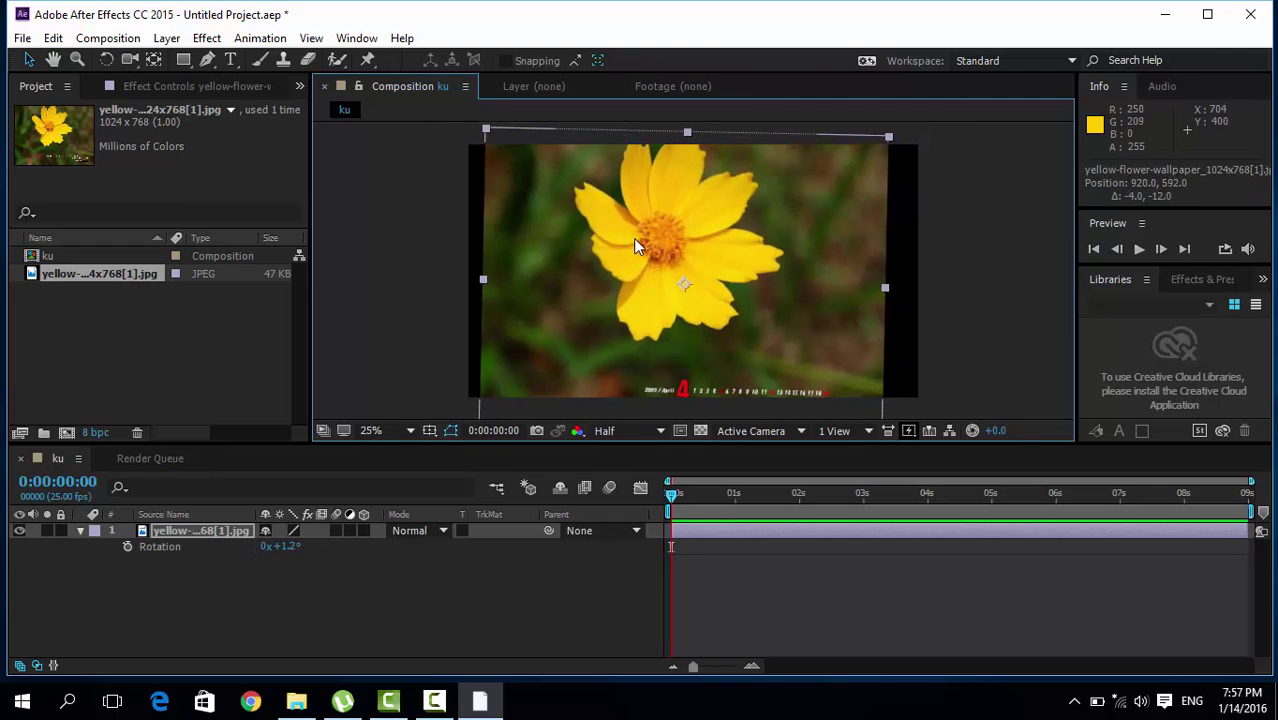
left_click_drag(632, 240, 640, 243)
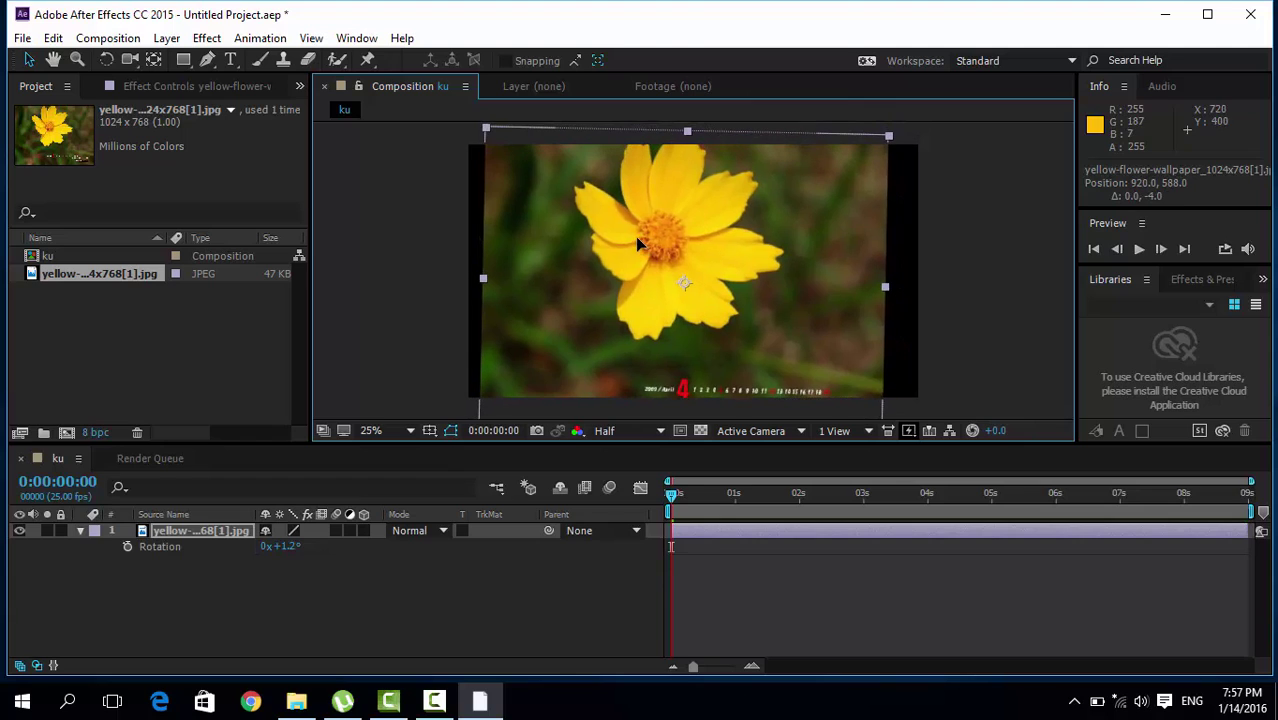
Reveal the flower layer's Opacity, try 0% and 45%, and leave it at 100%
left_click(222, 530)
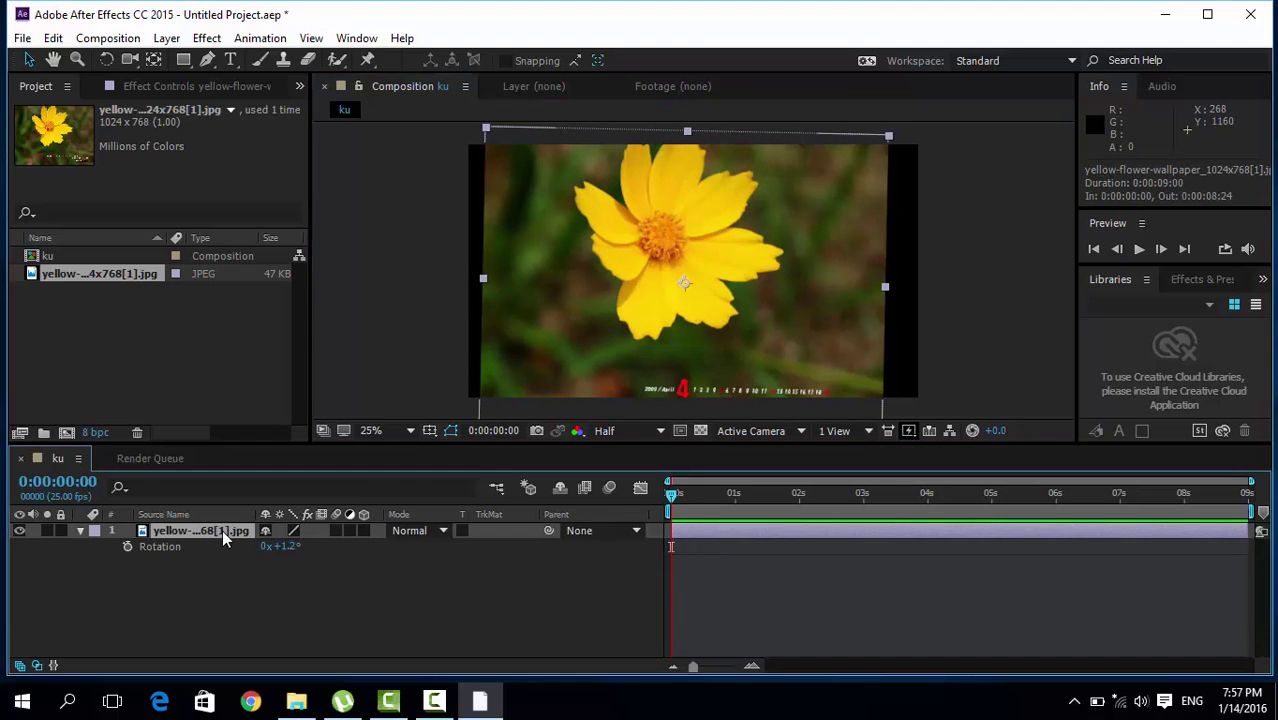
key("t")
left_click_drag(272, 552, 172, 547)
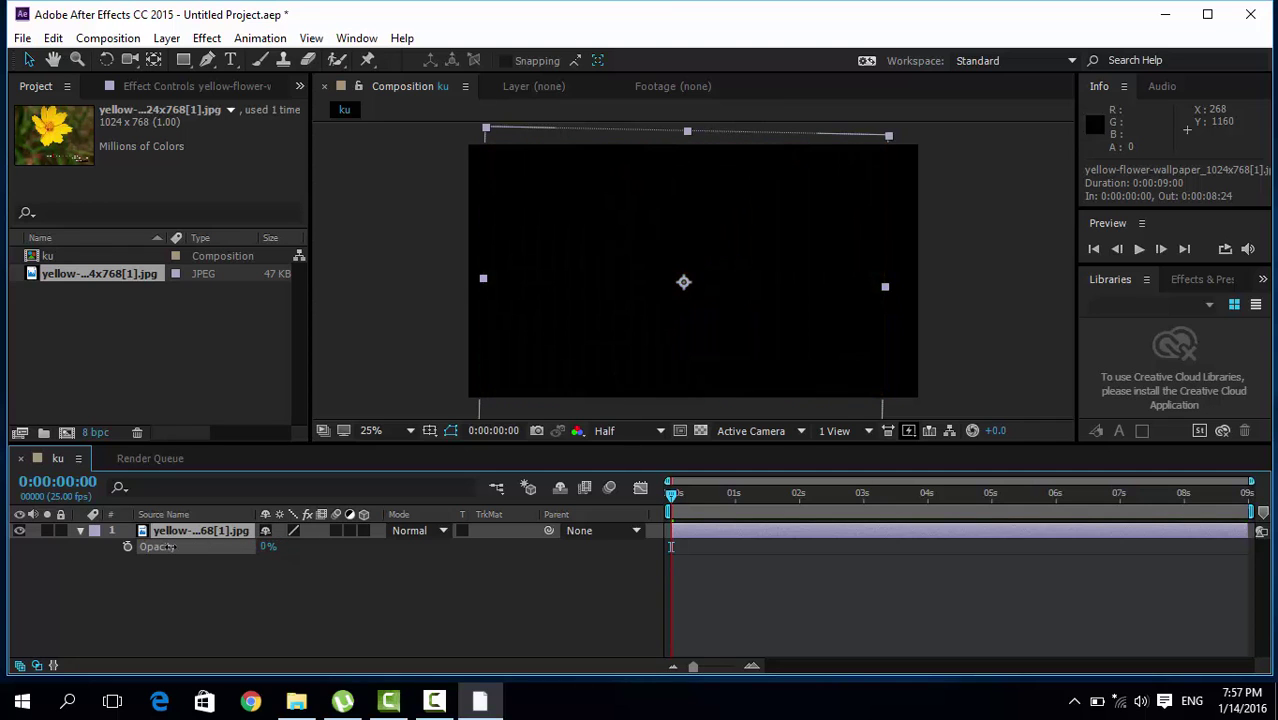
mouse_move(170, 547)
left_mouse_down()
mouse_move(217, 547)
mouse_move(280, 593)
left_mouse_up()
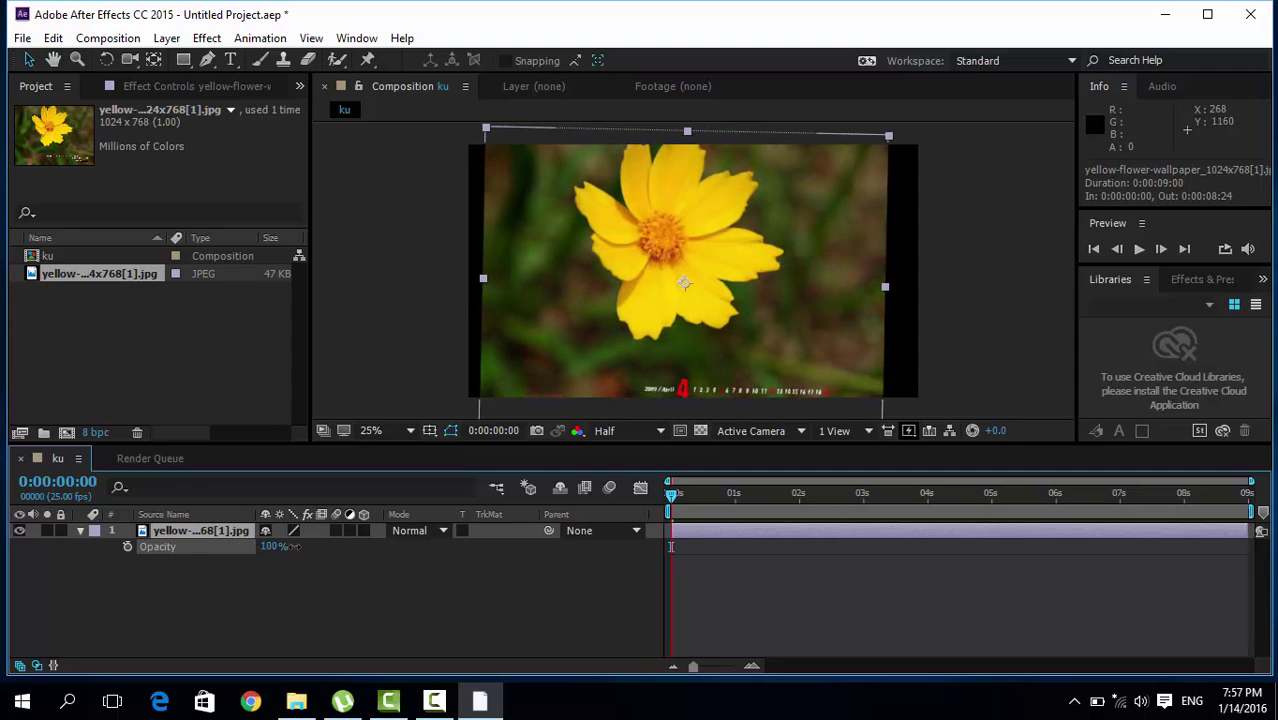
left_click(225, 532)
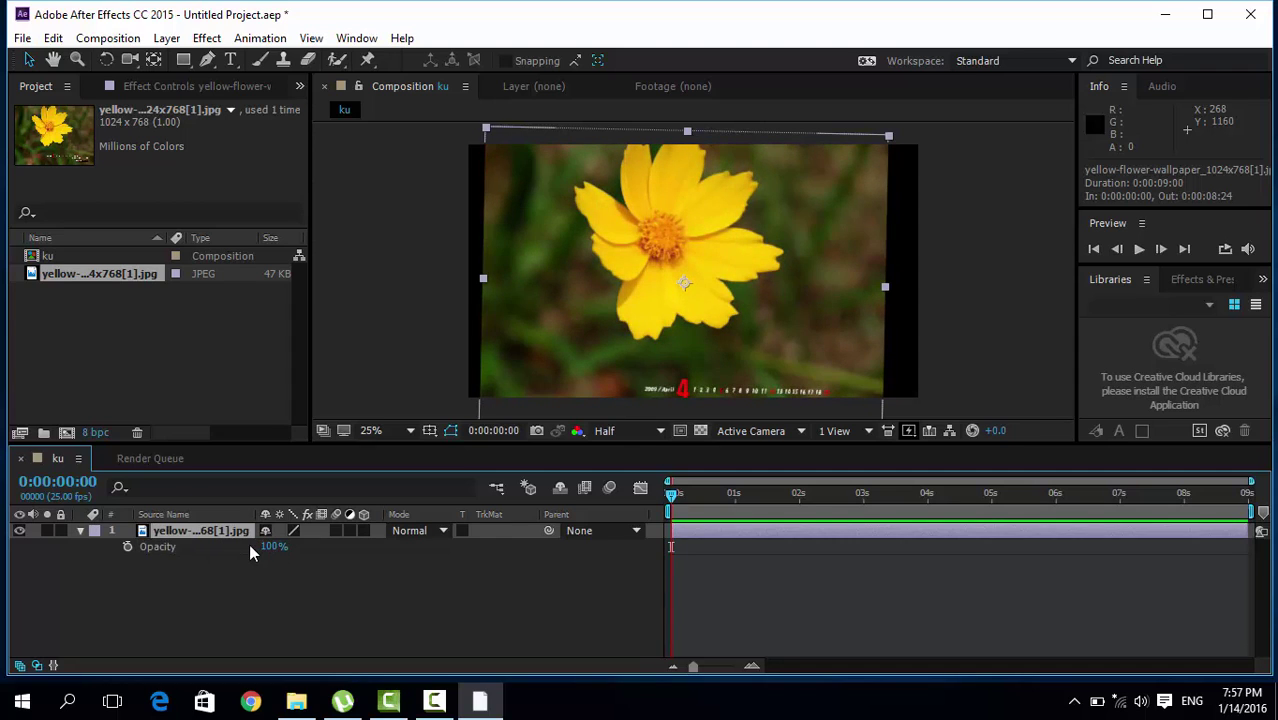
left_click_drag(272, 547, 316, 545)
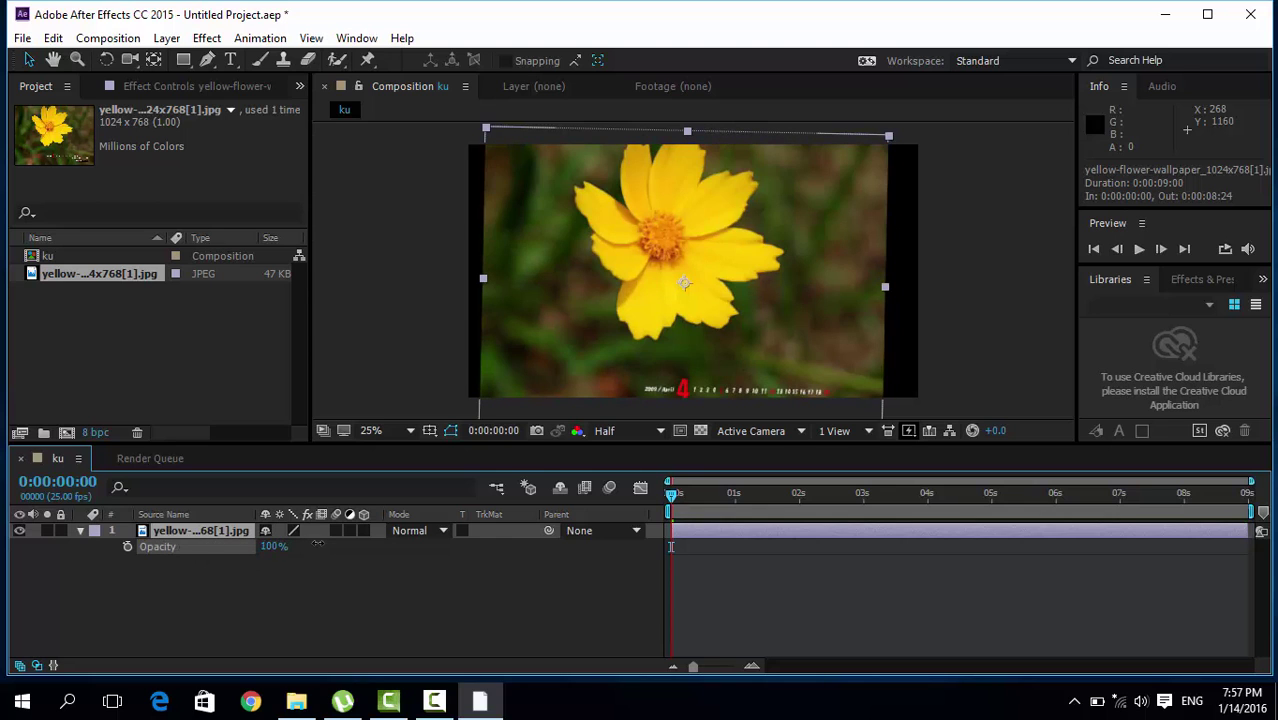
left_click(219, 530)
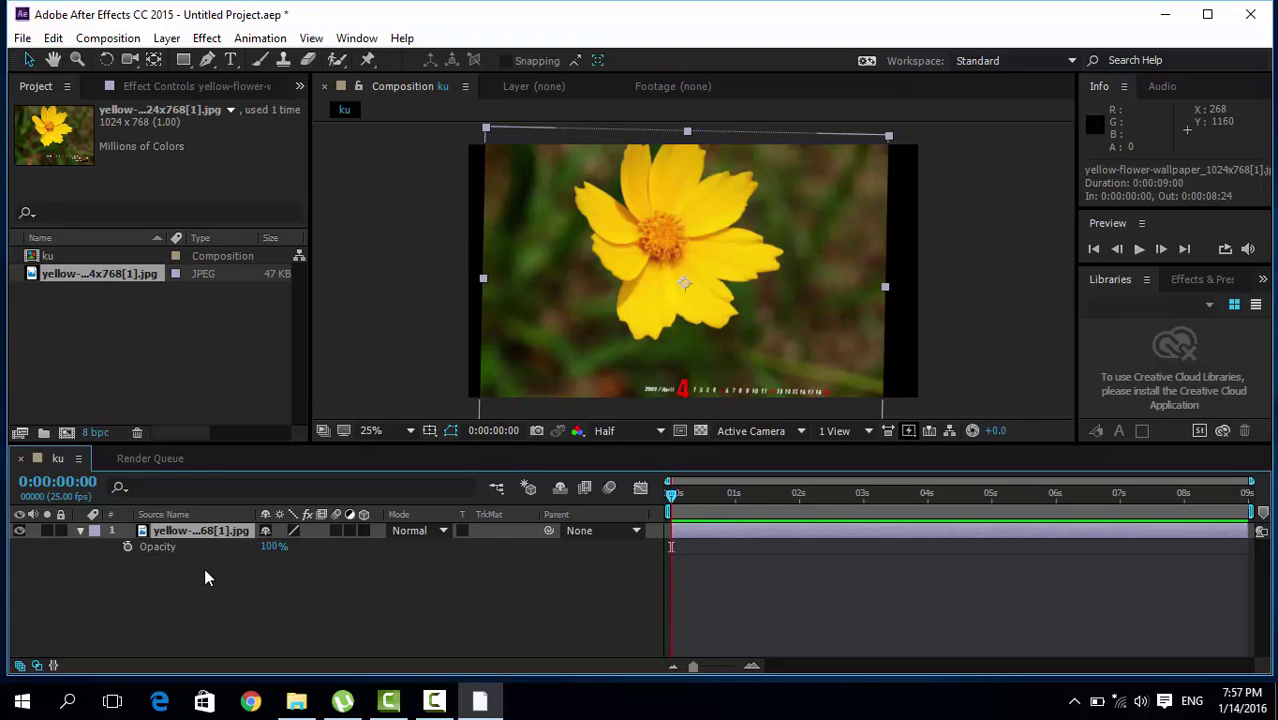
Create a 1920 x 1080 light grey solid, Light Gray Solid 1, above the photo
key("ctrl+y")
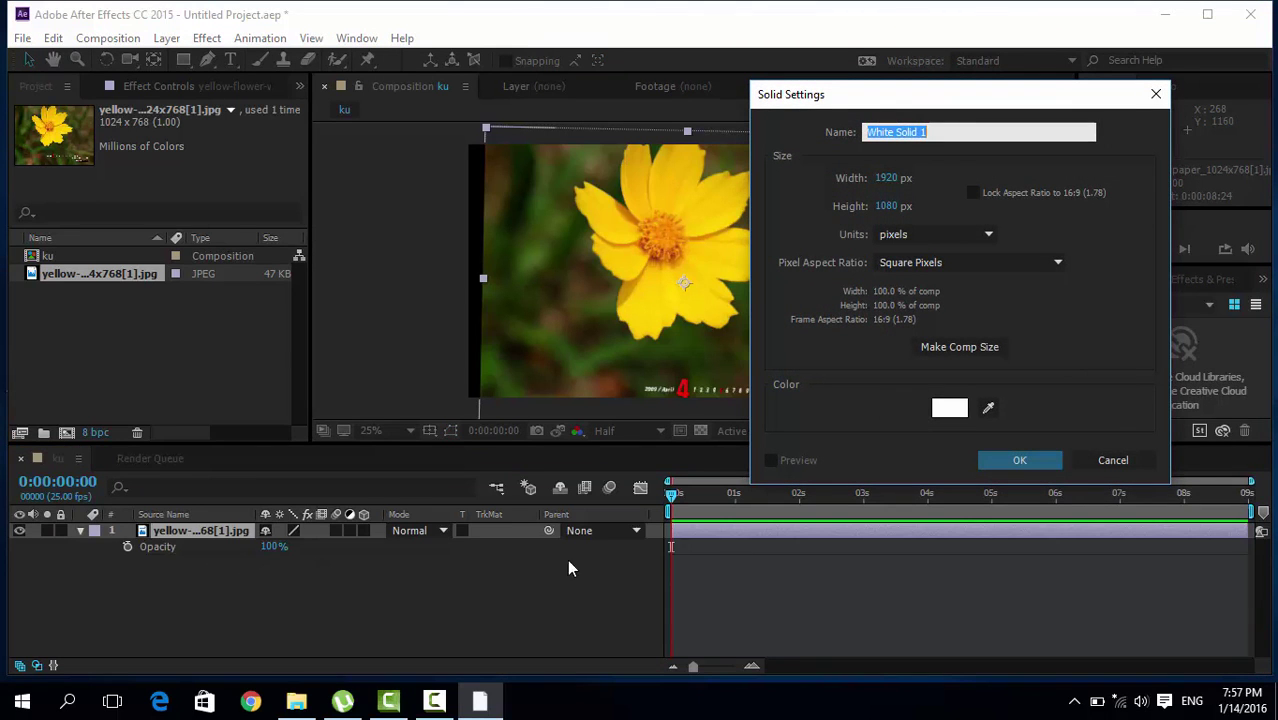
left_click(1019, 462)
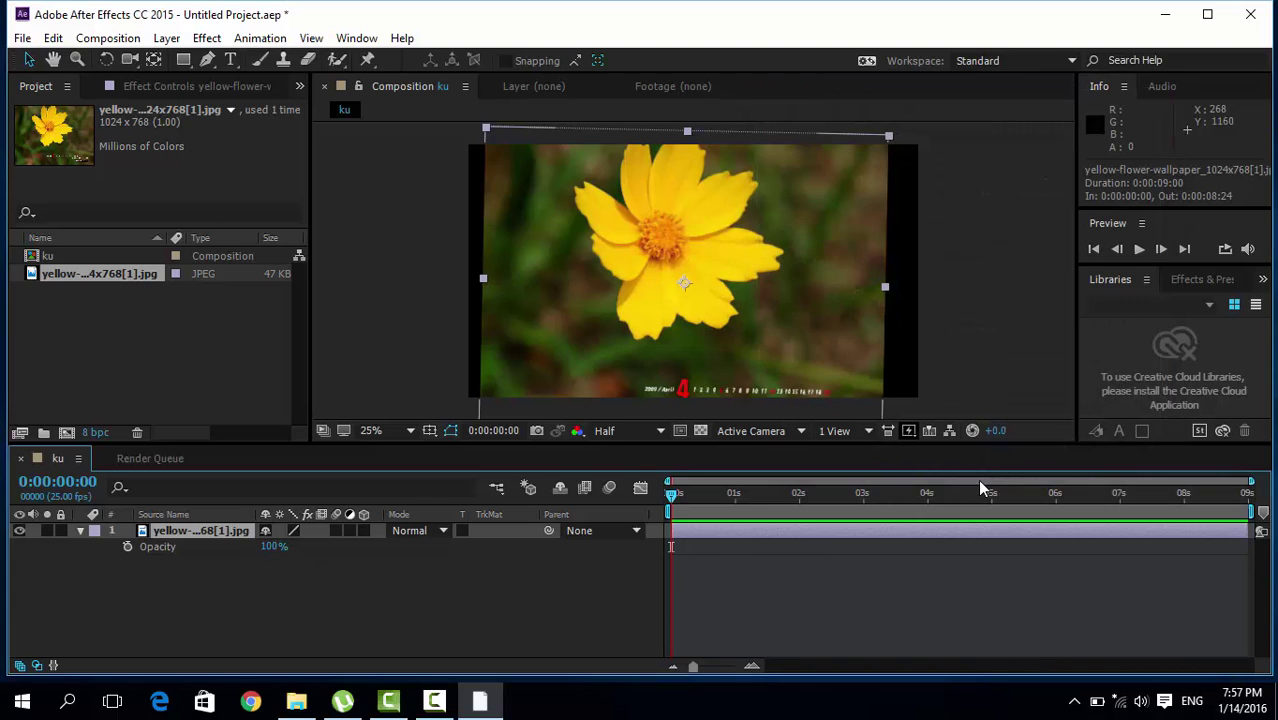
key("ctrl+y")
left_click_drag(899, 94, 665, 90)
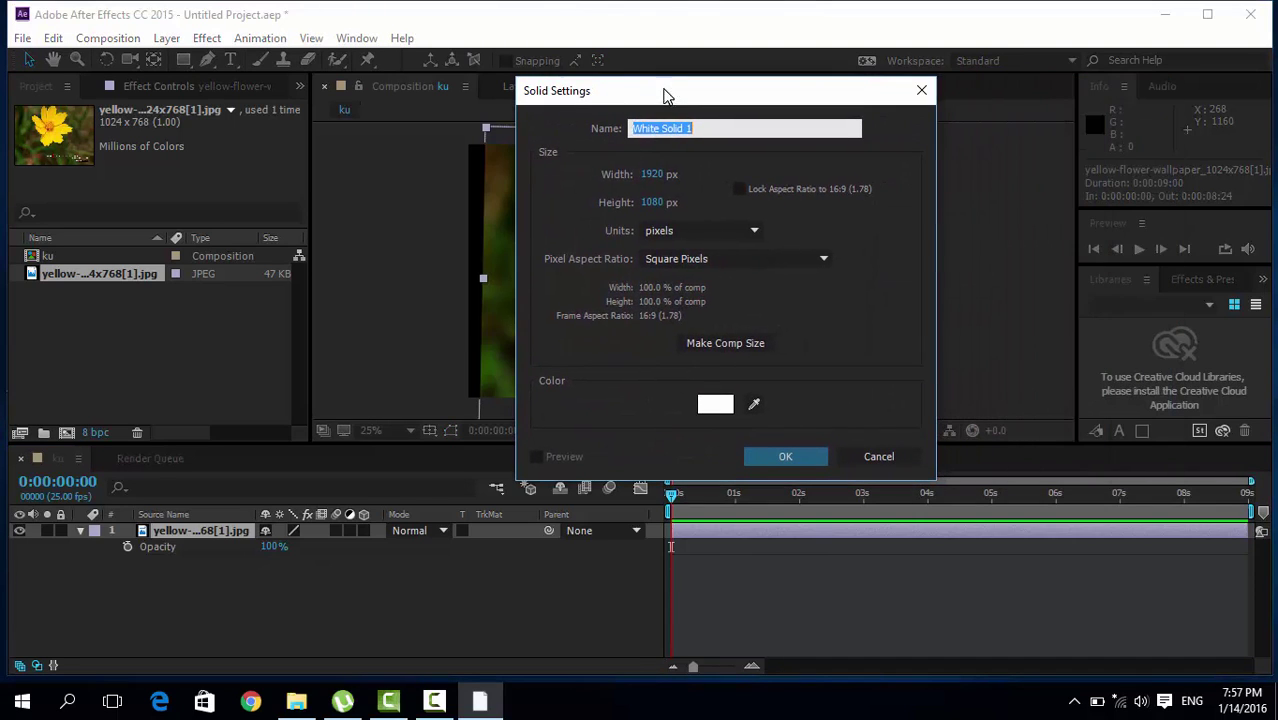
left_click(705, 128)
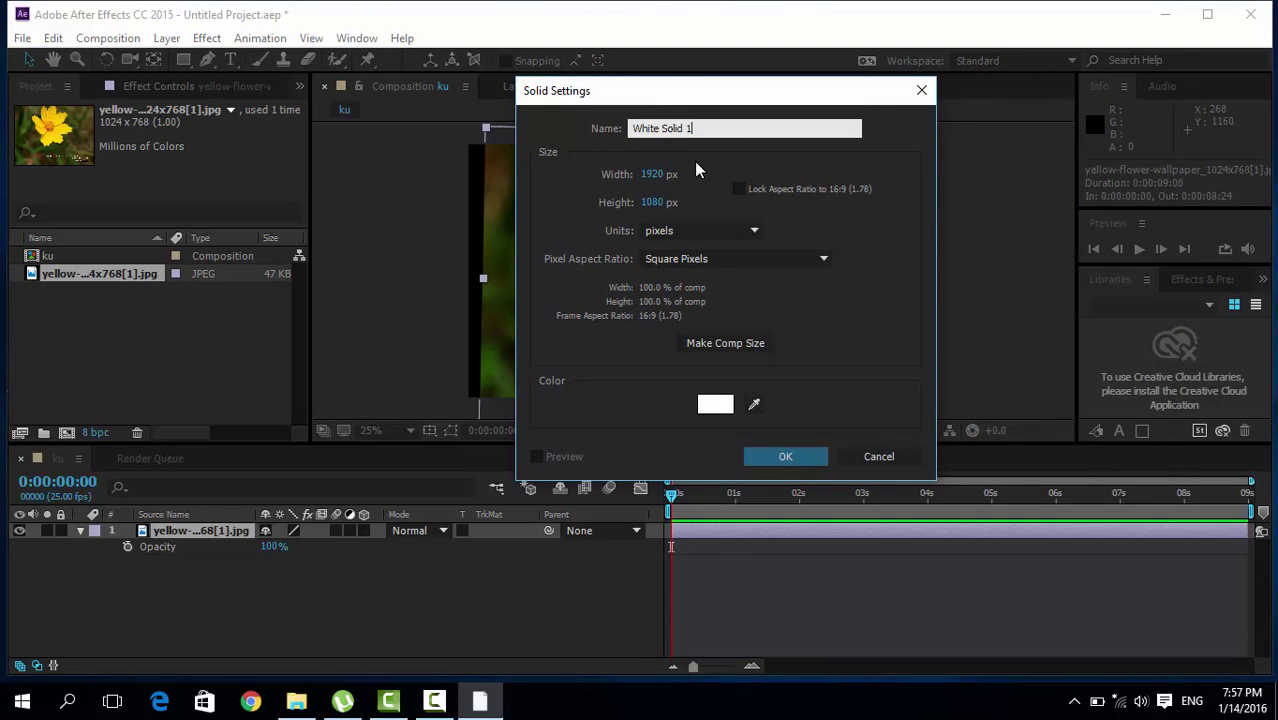
left_click(707, 410)
left_click_drag(875, 313, 728, 348)
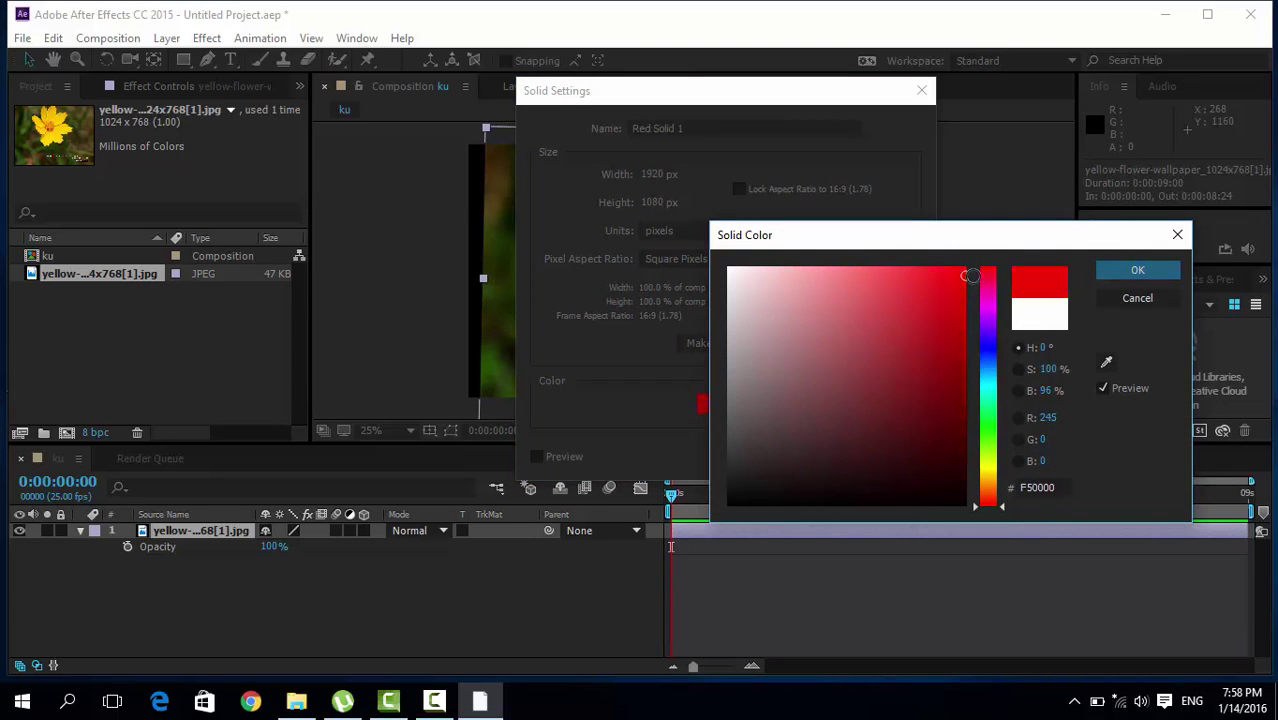
left_click(1107, 270)
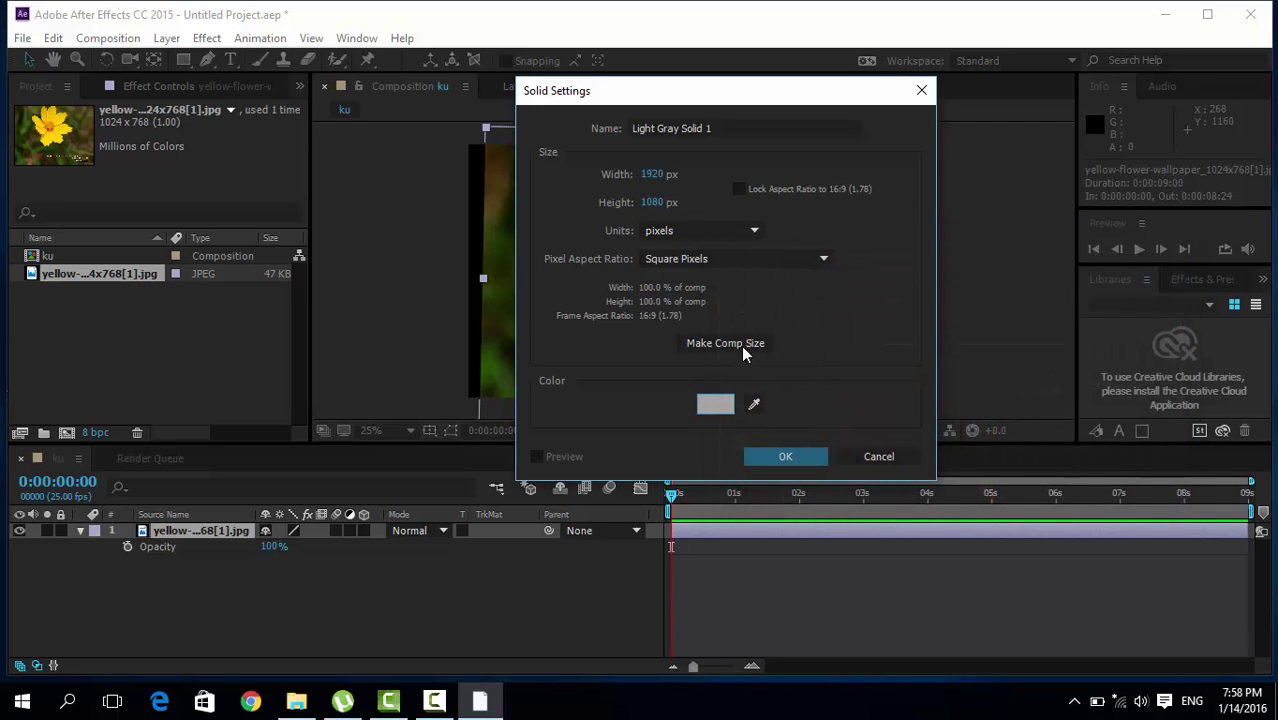
left_click(780, 457)
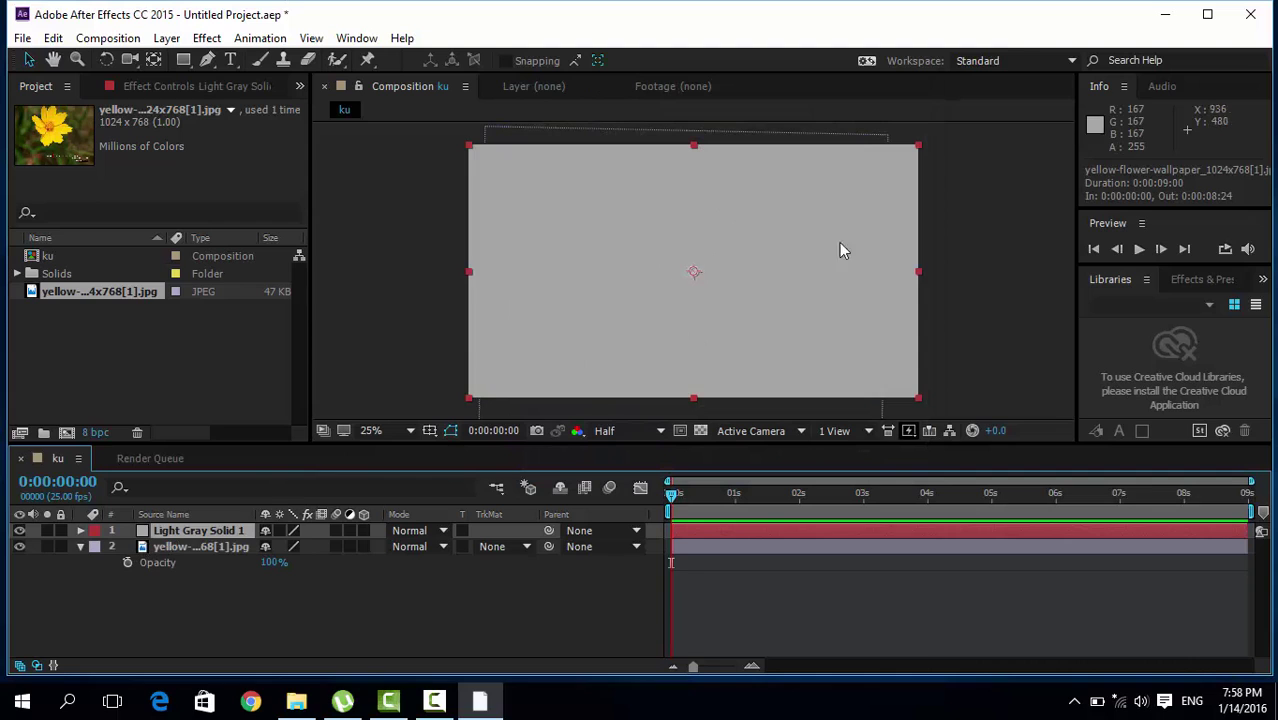
left_click(202, 546)
left_click(200, 531)
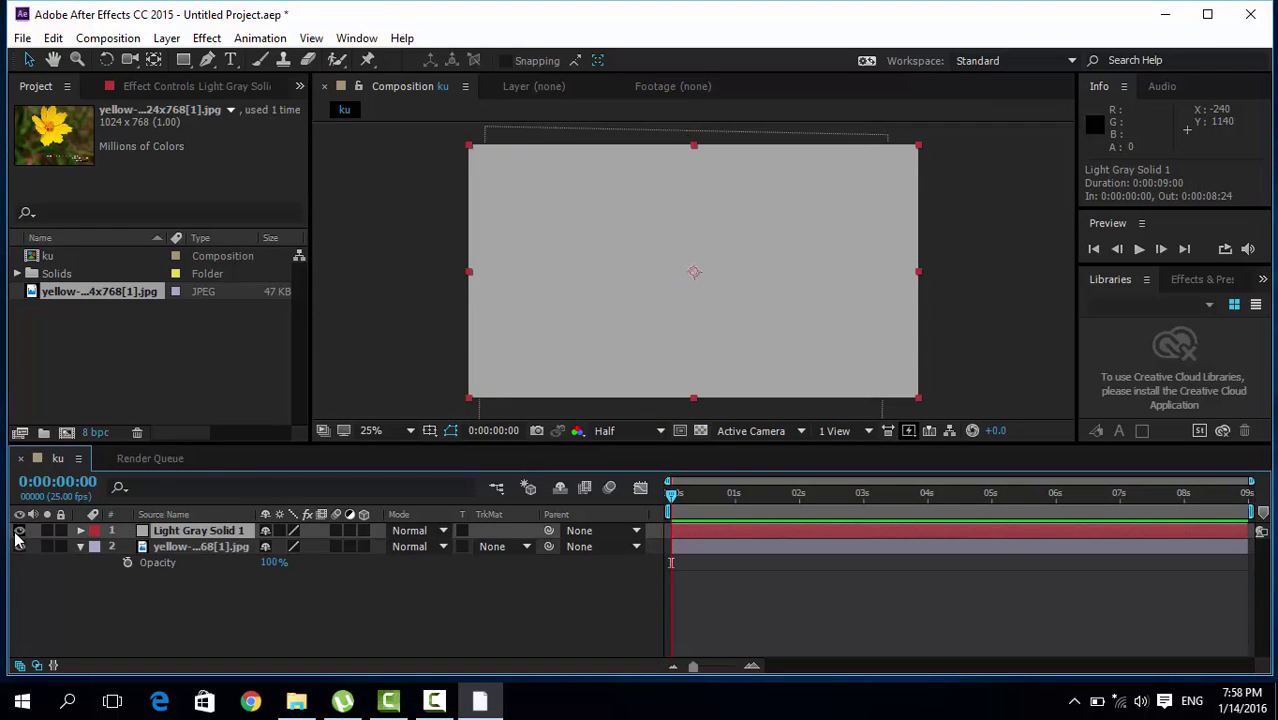
left_click(19, 531)
left_click(19, 531)
left_click(19, 531)
left_click(19, 547)
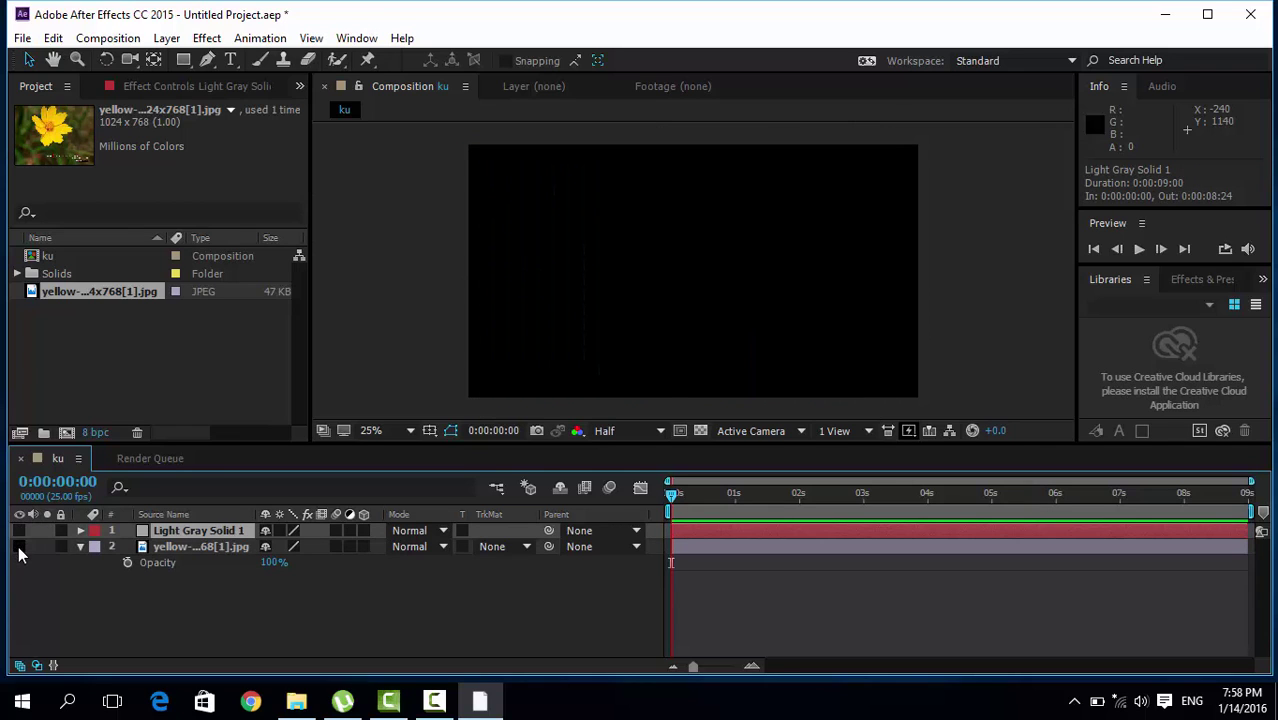
left_click(19, 547)
left_click(19, 531)
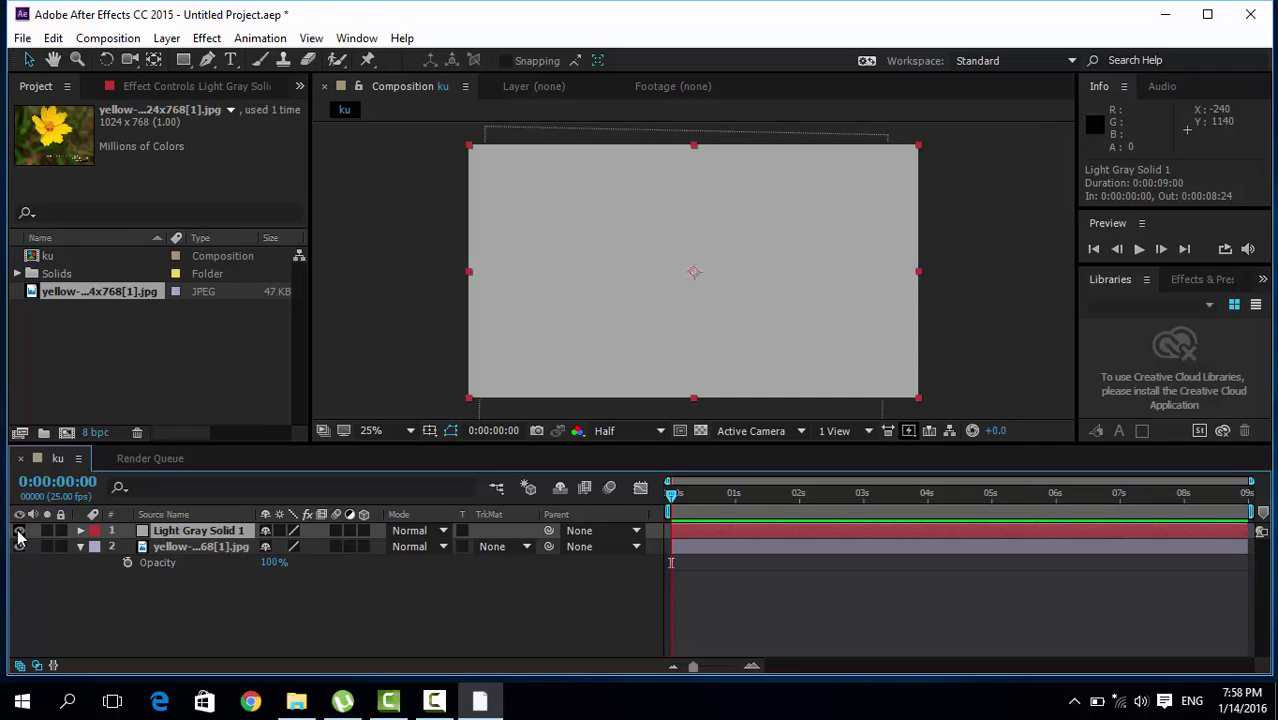
left_click(175, 547)
left_click(178, 533)
Move Light Gray Solid 1 below the flower photo layer in the timeline
left_click_drag(185, 537, 194, 580)
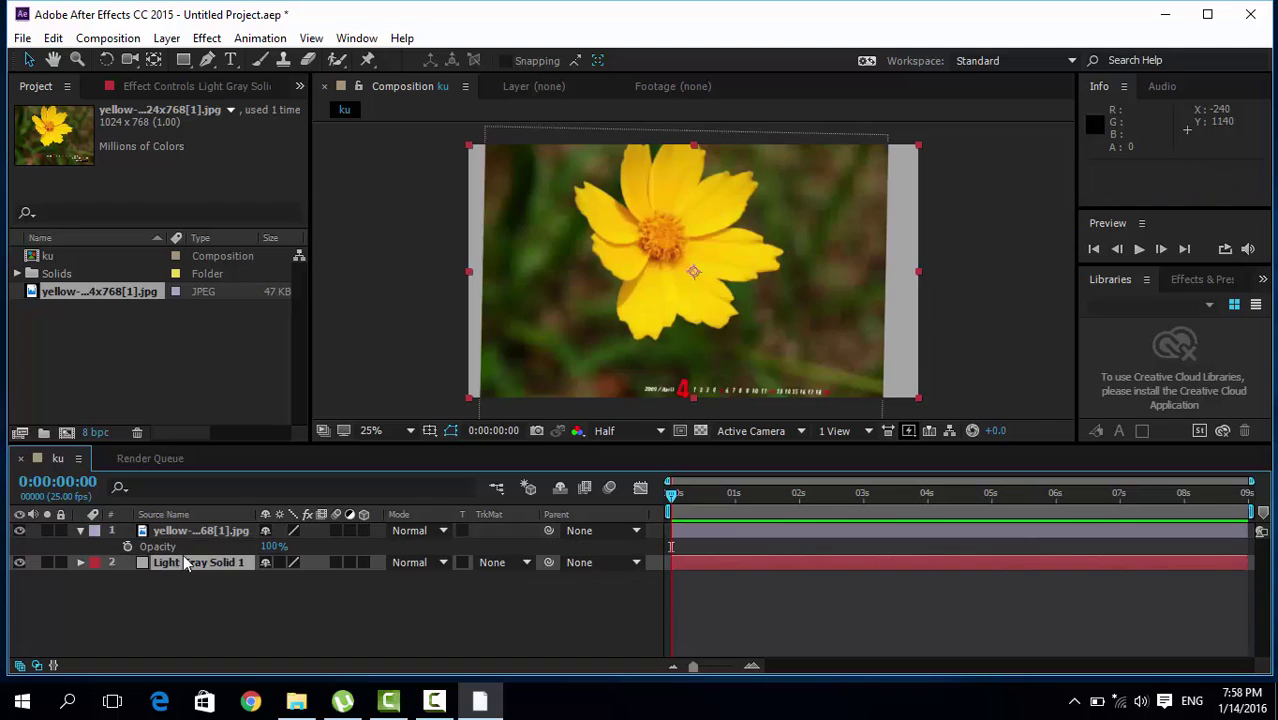
left_click(175, 533)
left_click(80, 530)
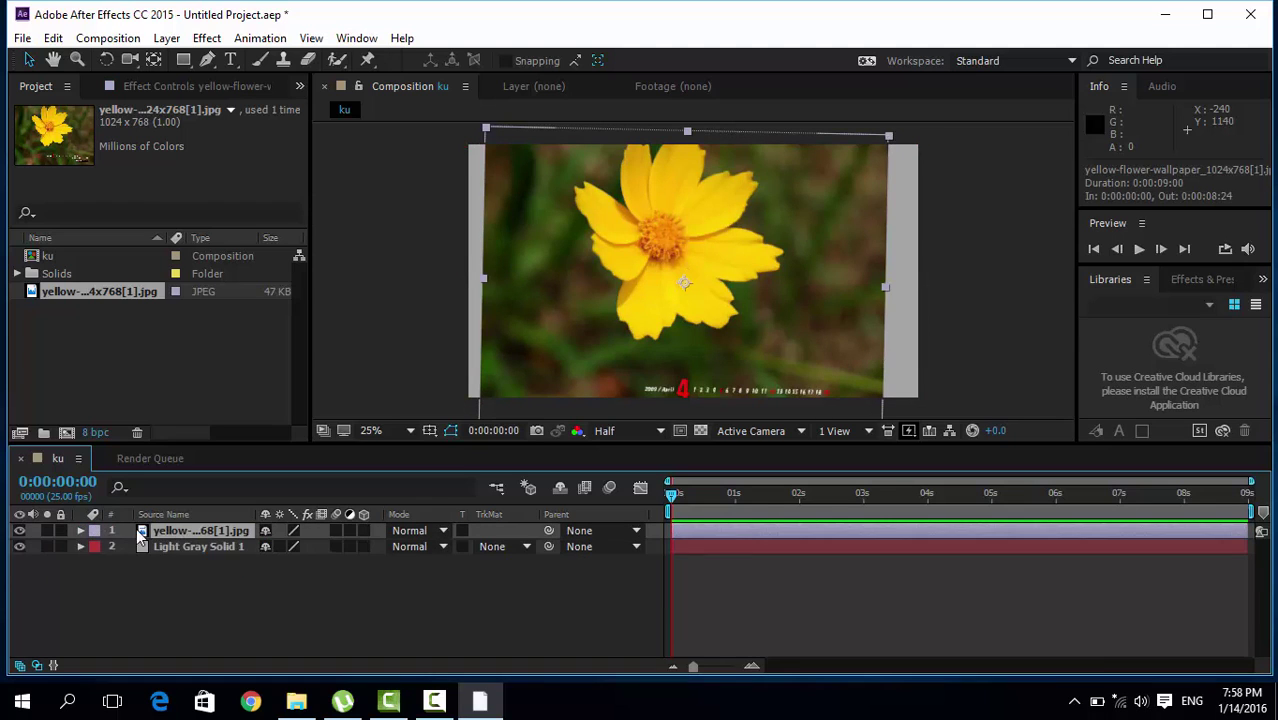
left_click(183, 548)
left_click(190, 534)
Try the flower photo's Opacity at 0% and partial values over the grey, ending at 100%
key("t")
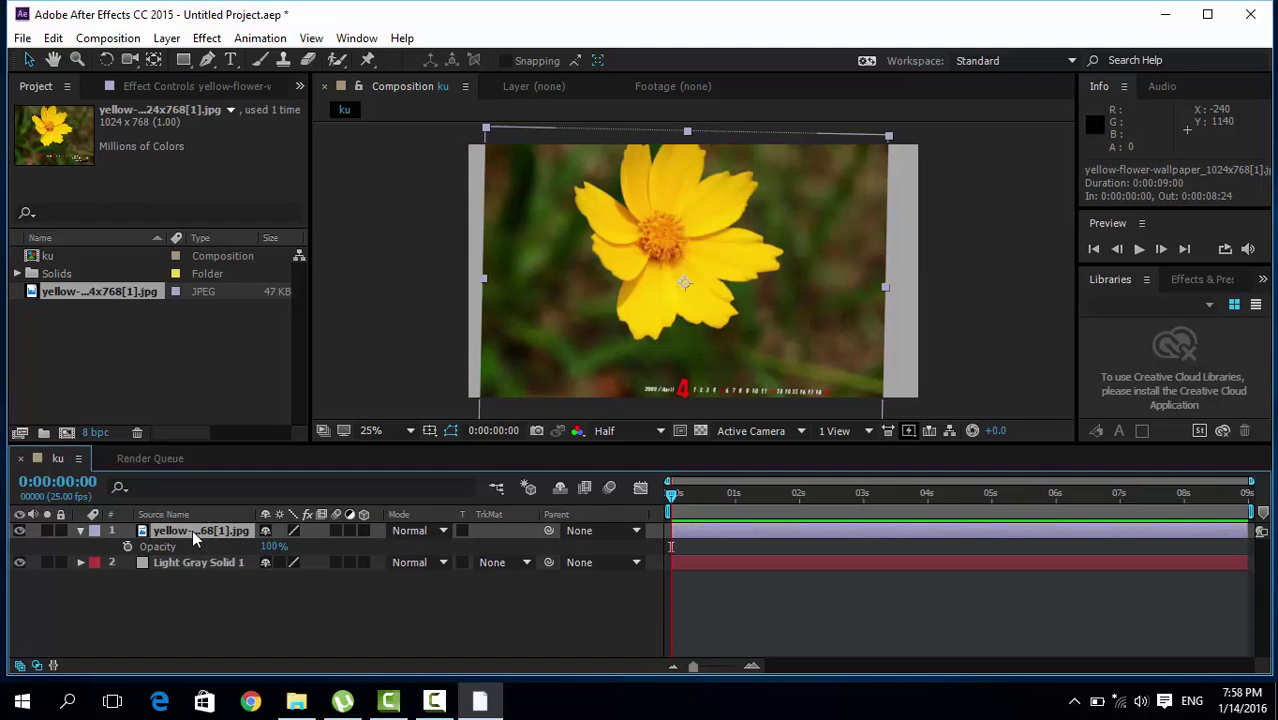
left_click_drag(270, 548, 170, 547)
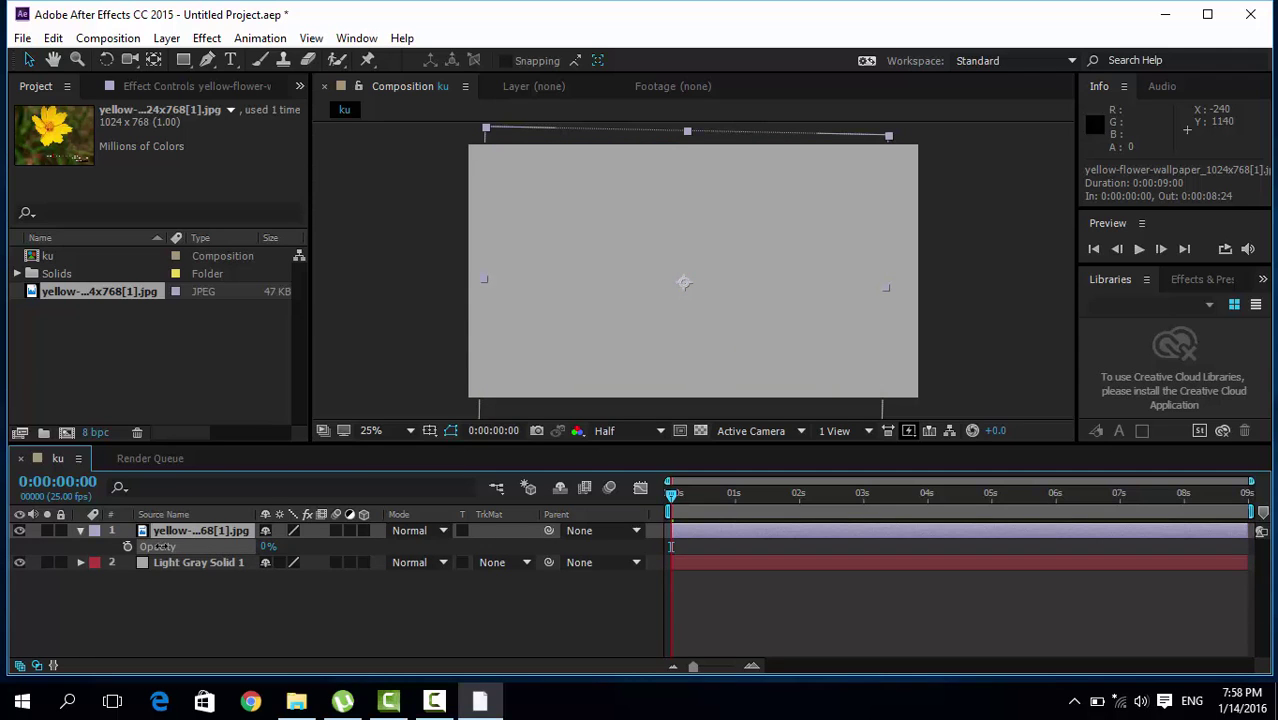
mouse_move(168, 547)
left_mouse_down()
mouse_move(260, 546)
mouse_move(212, 543)
left_mouse_up()
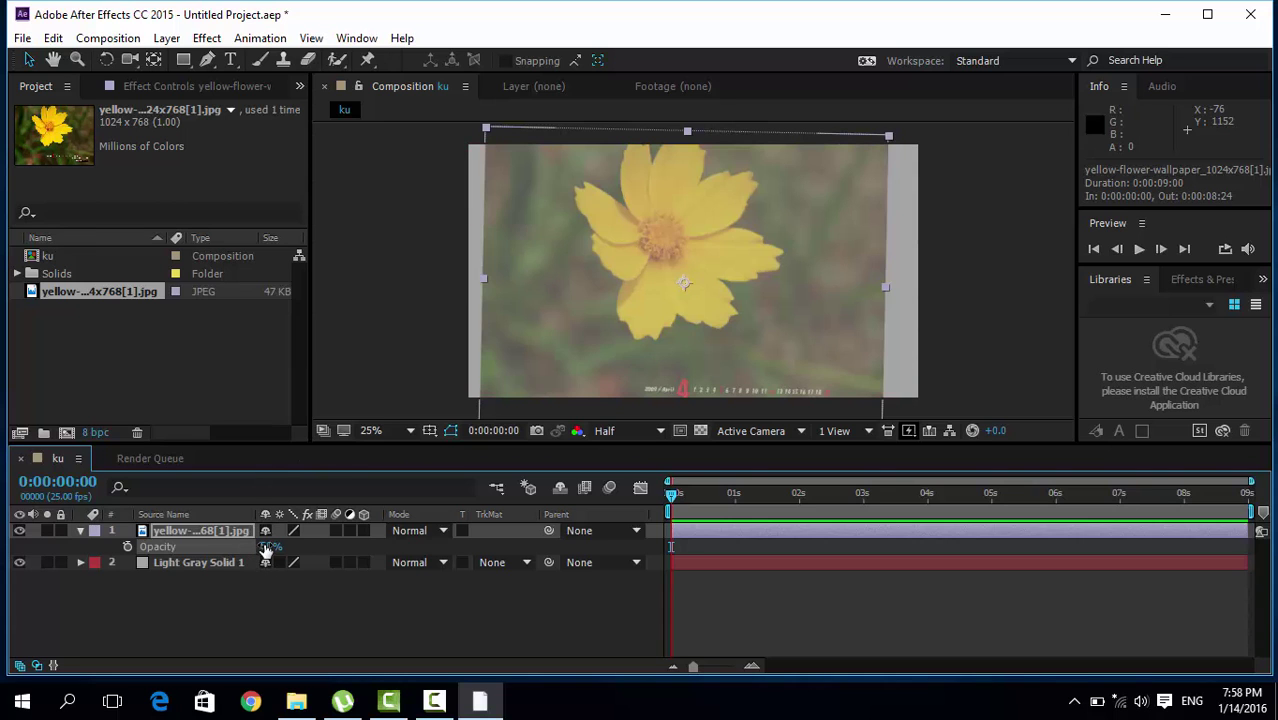
mouse_move(265, 548)
left_mouse_down()
mouse_move(239, 548)
mouse_move(328, 540)
mouse_move(237, 547)
mouse_move(352, 547)
left_mouse_up()
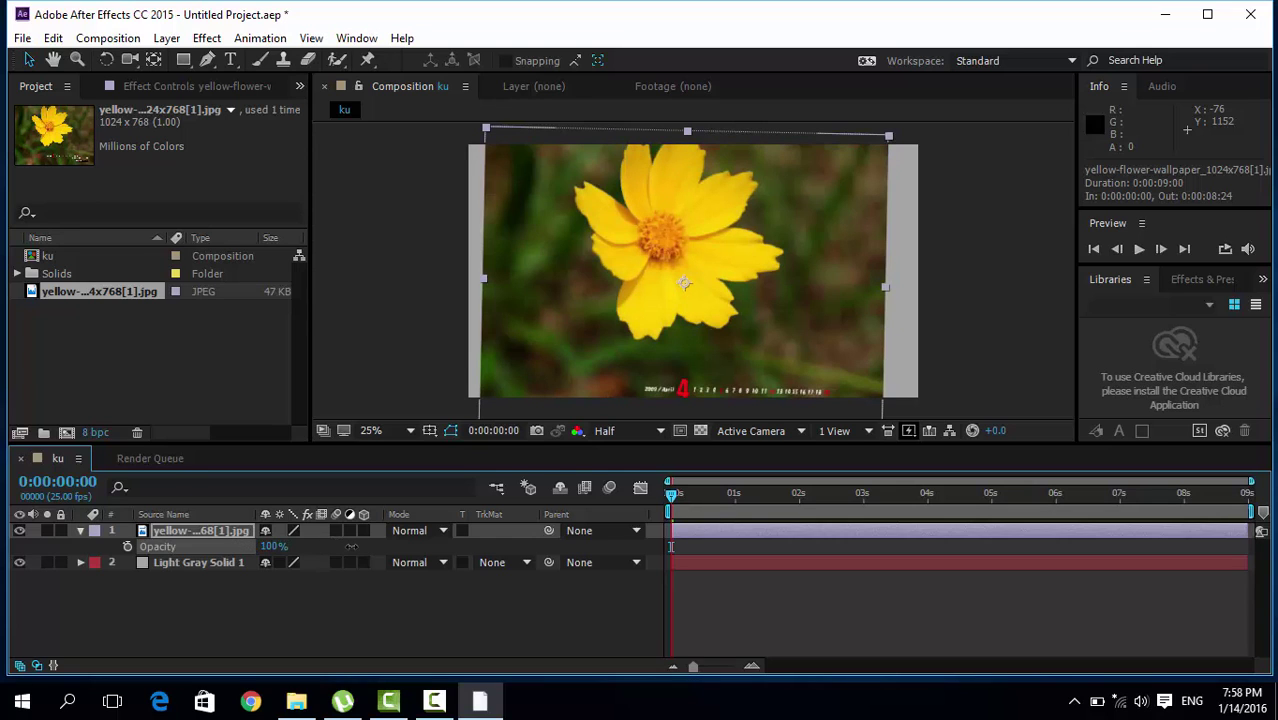
Copy and paste the flower photo layer, then delete the top copy
left_click(215, 532)
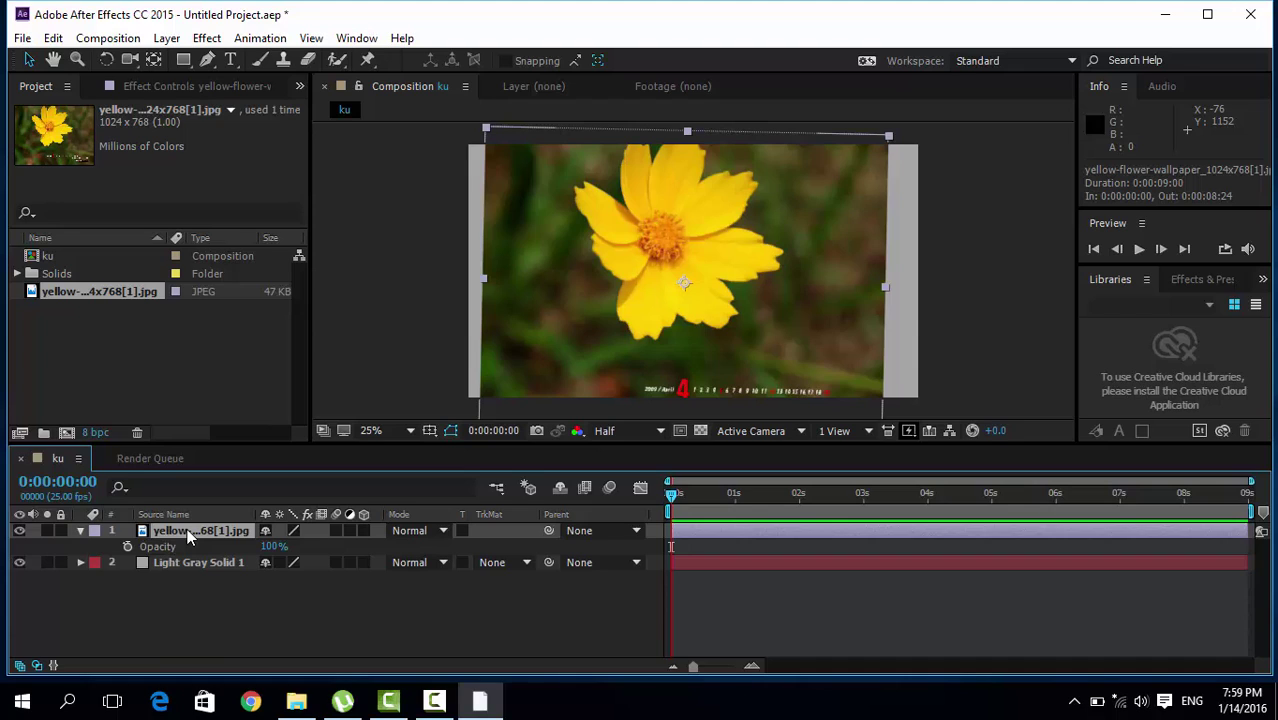
key("ctrl+c")
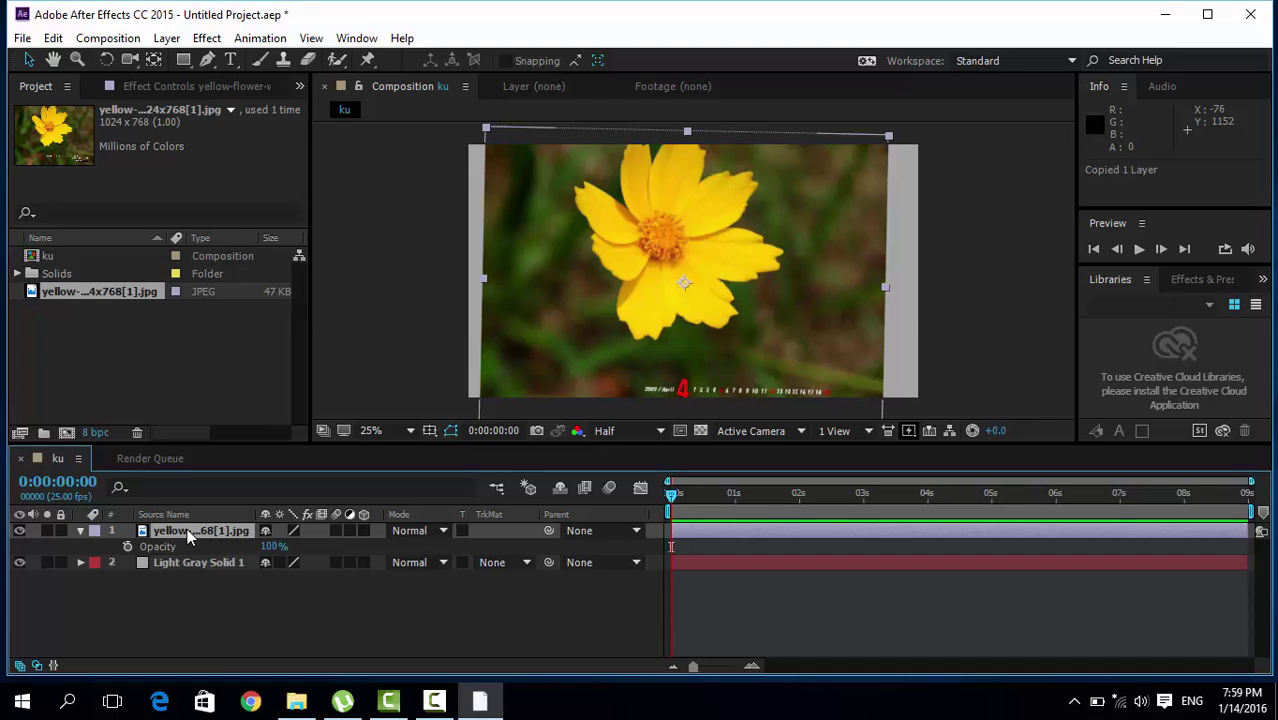
key("ctrl+v")
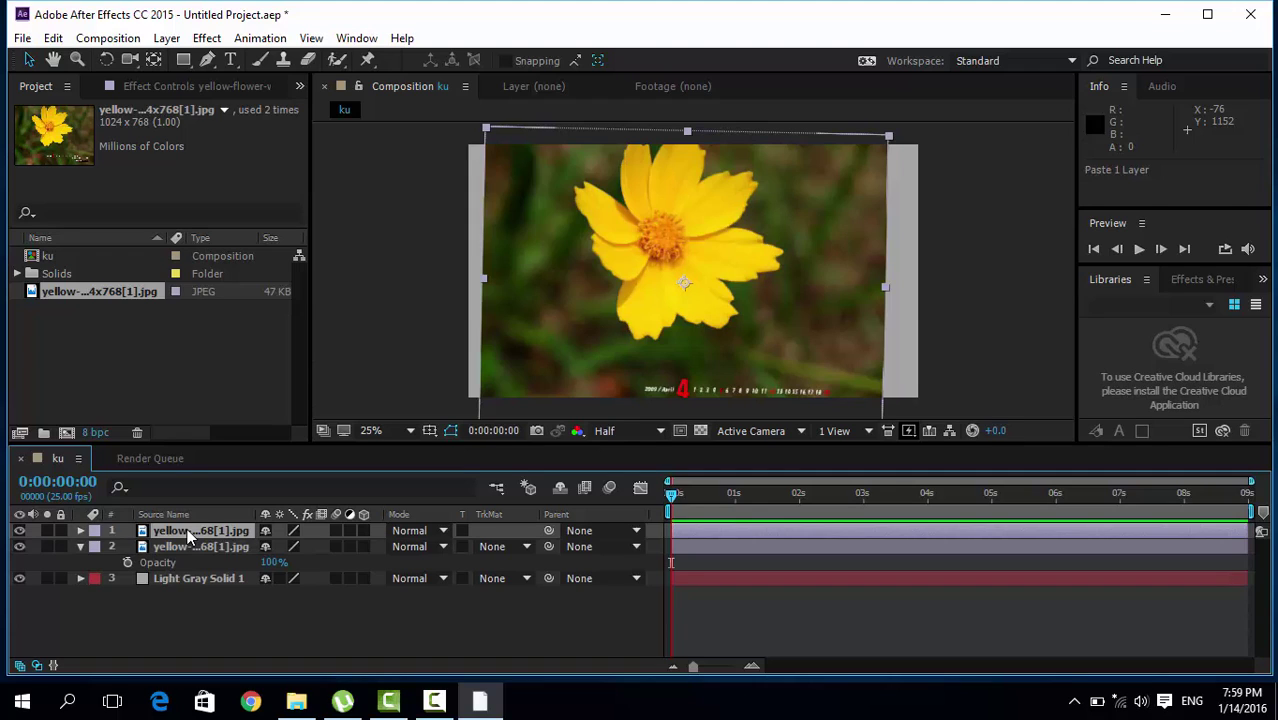
left_click(190, 537)
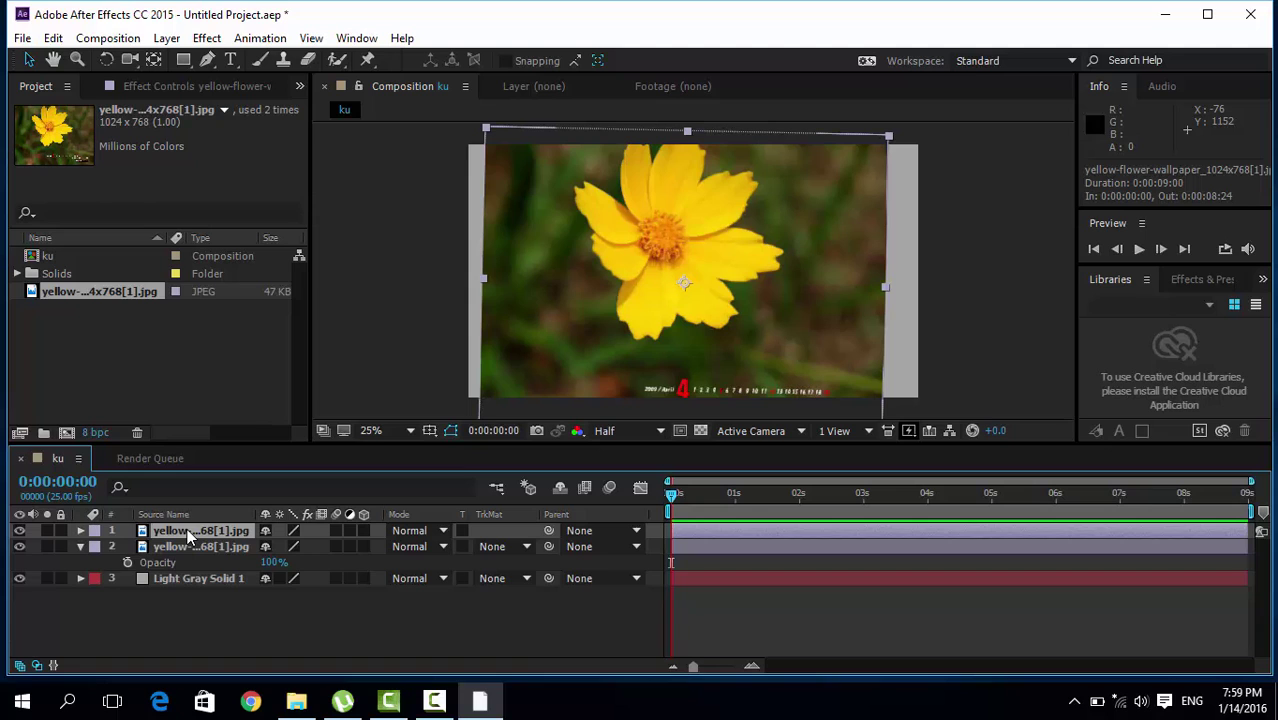
right_click(188, 537)
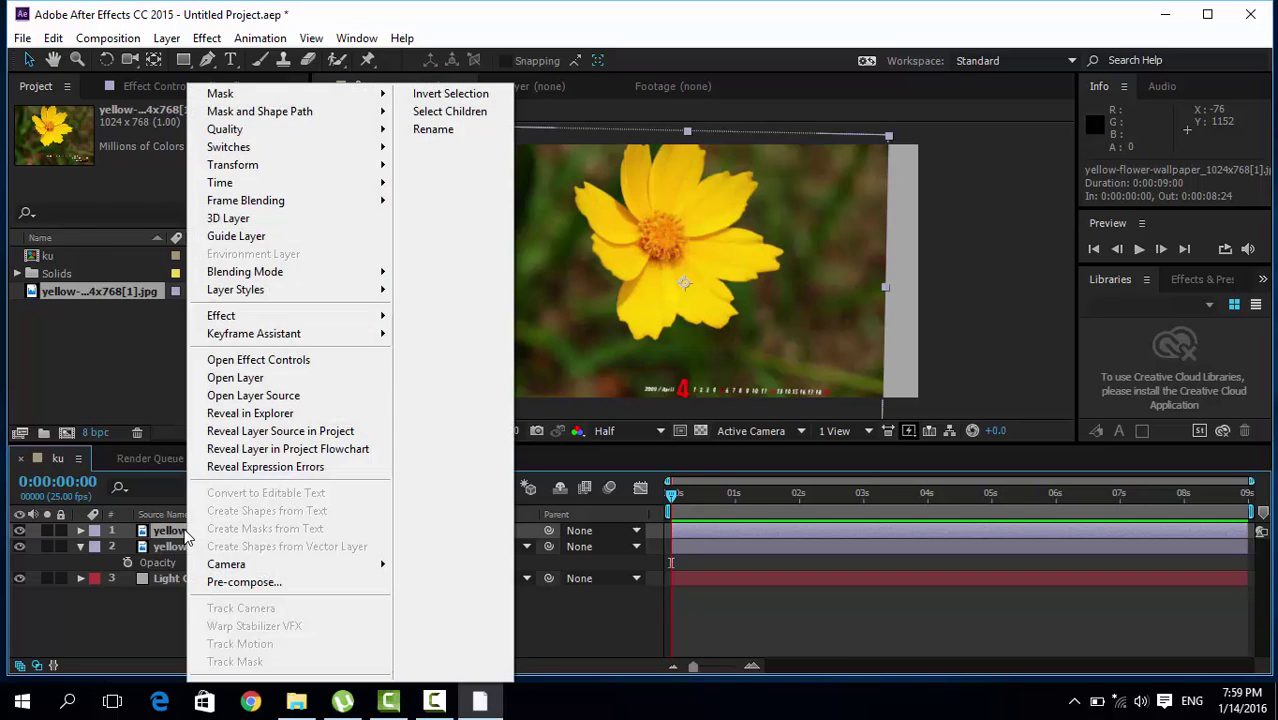
left_click(180, 541)
left_click(182, 533)
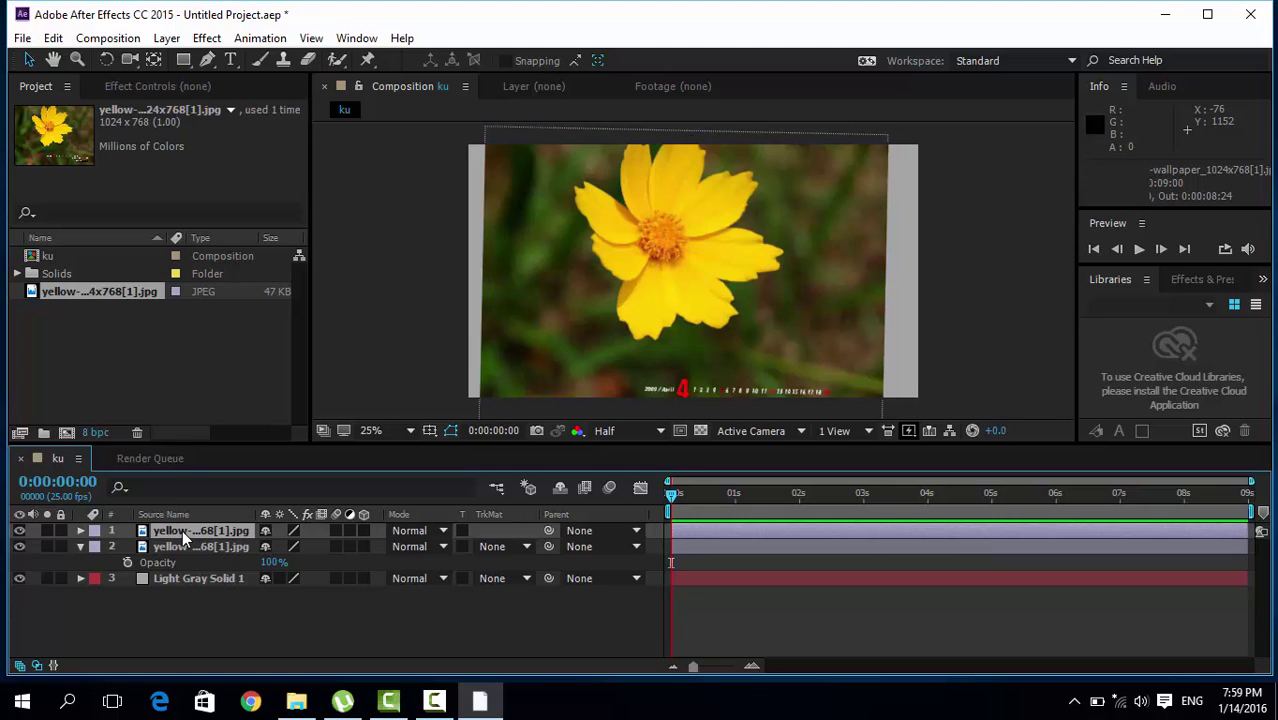
key("Delete")
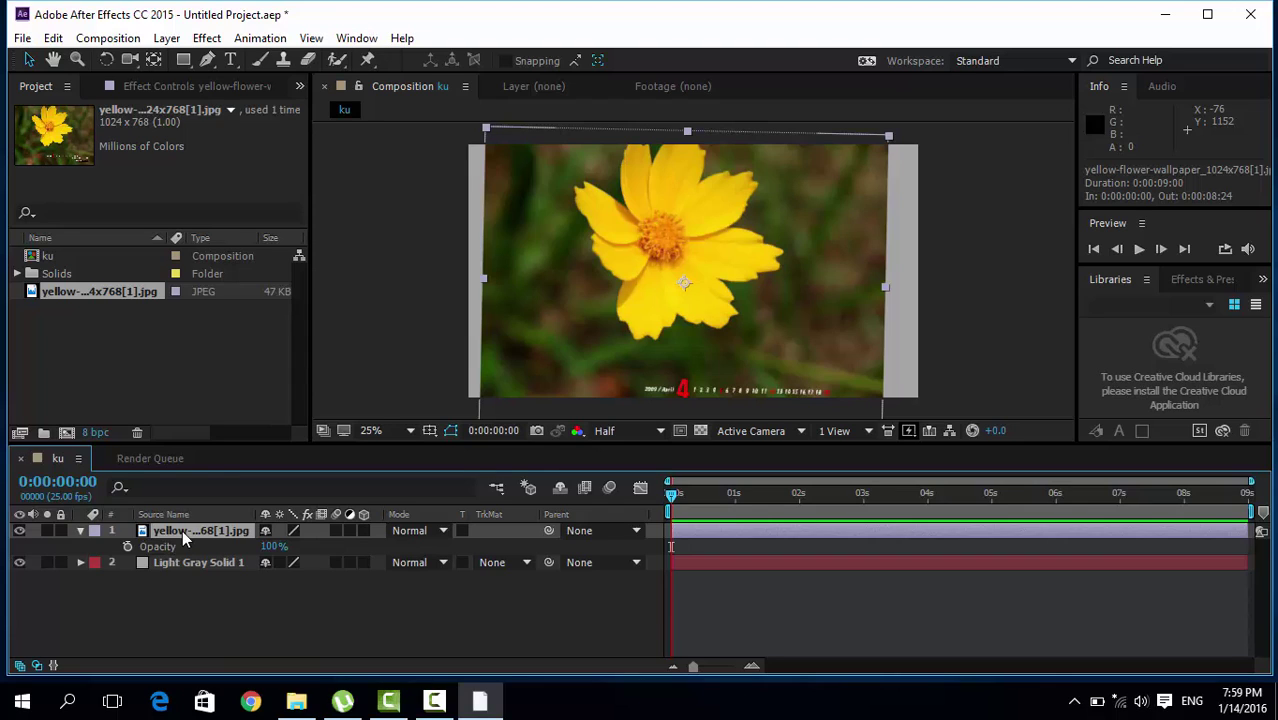
Duplicate the flower photo twice with Ctrl+D, then delete the three top photo layers
key("ctrl+d")
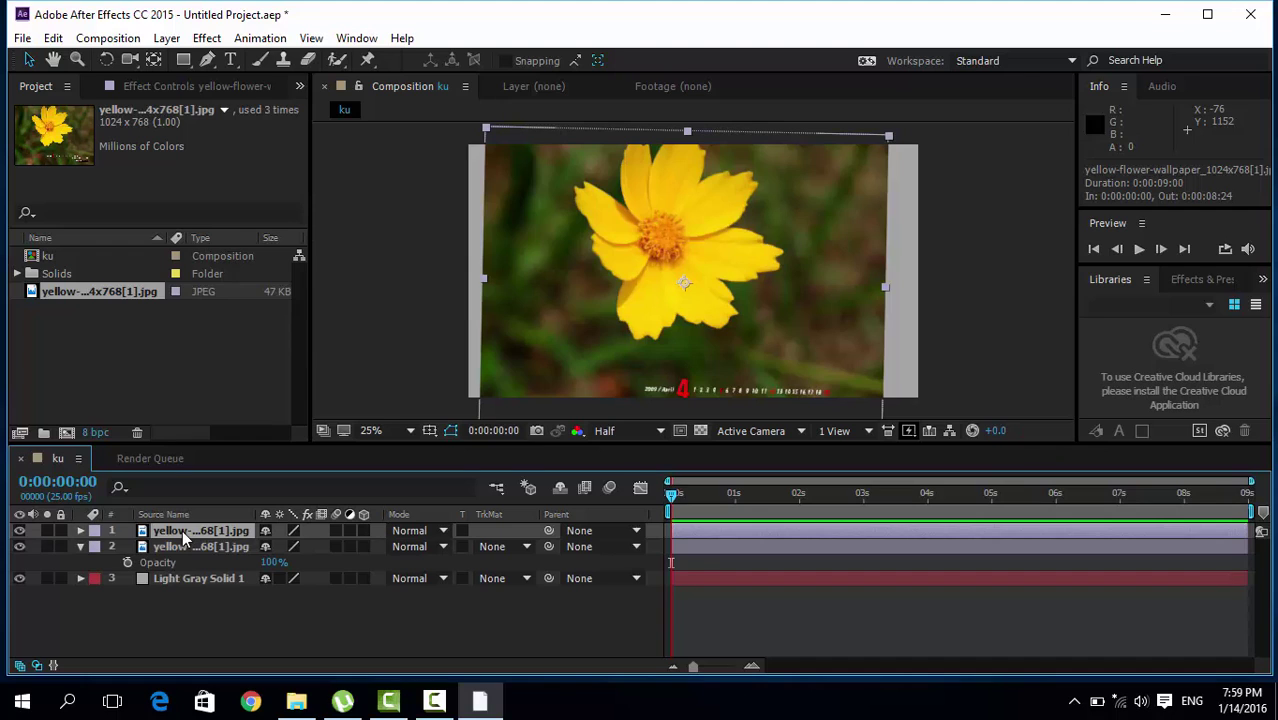
key("ctrl+d")
key("ctrl+d")
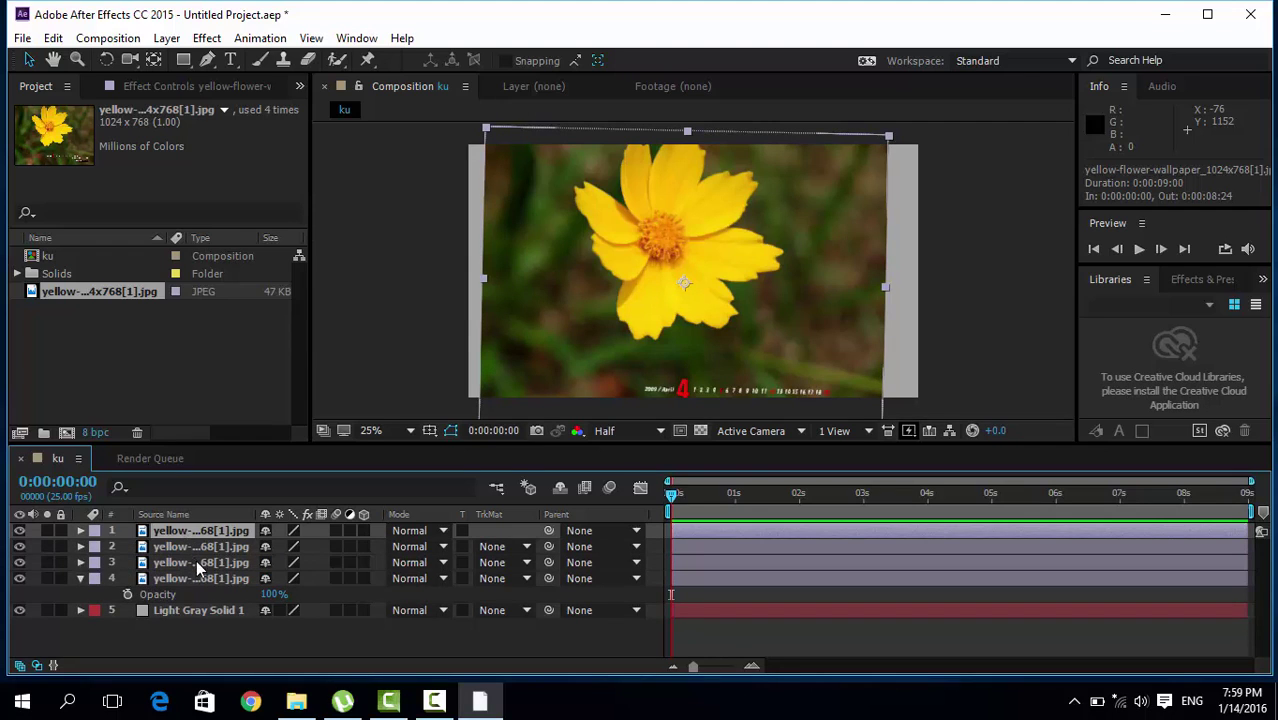
left_click(196, 548)
left_click(197, 533)
left_click(201, 566, "shift")
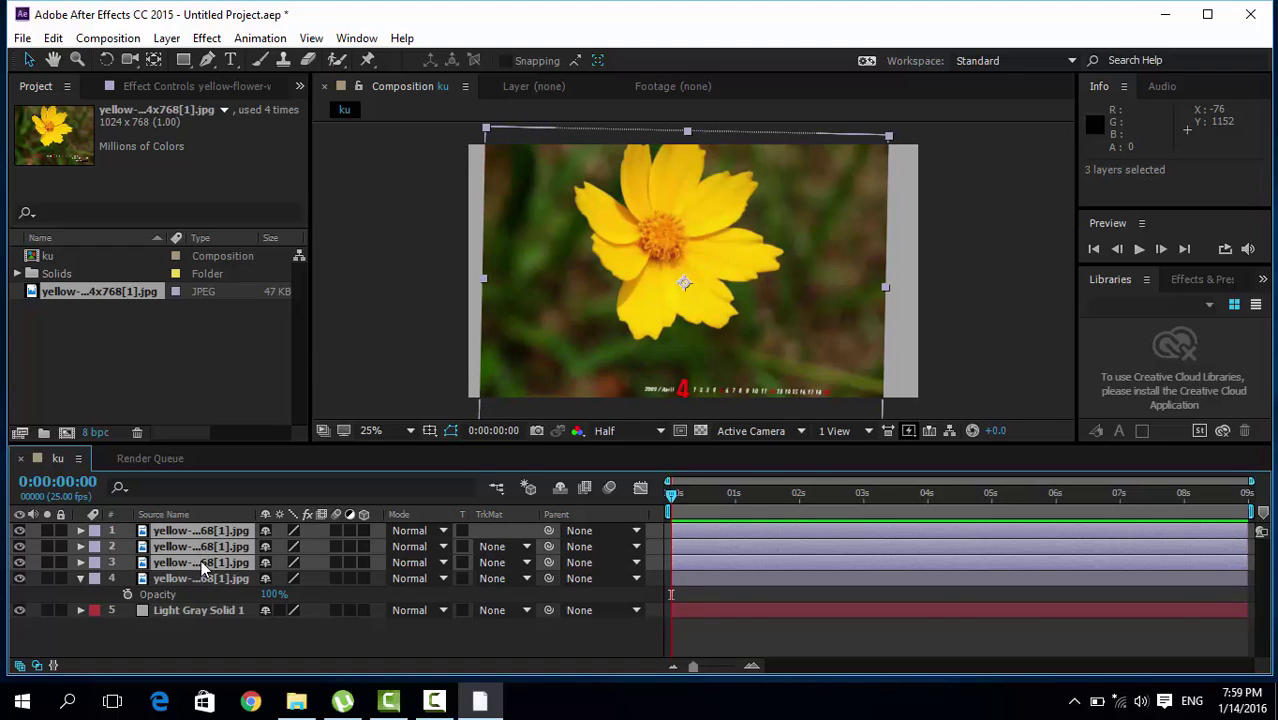
key("Delete")
Duplicate the remaining photo twice and undo both, keeping a single photo layer
left_click(190, 528)
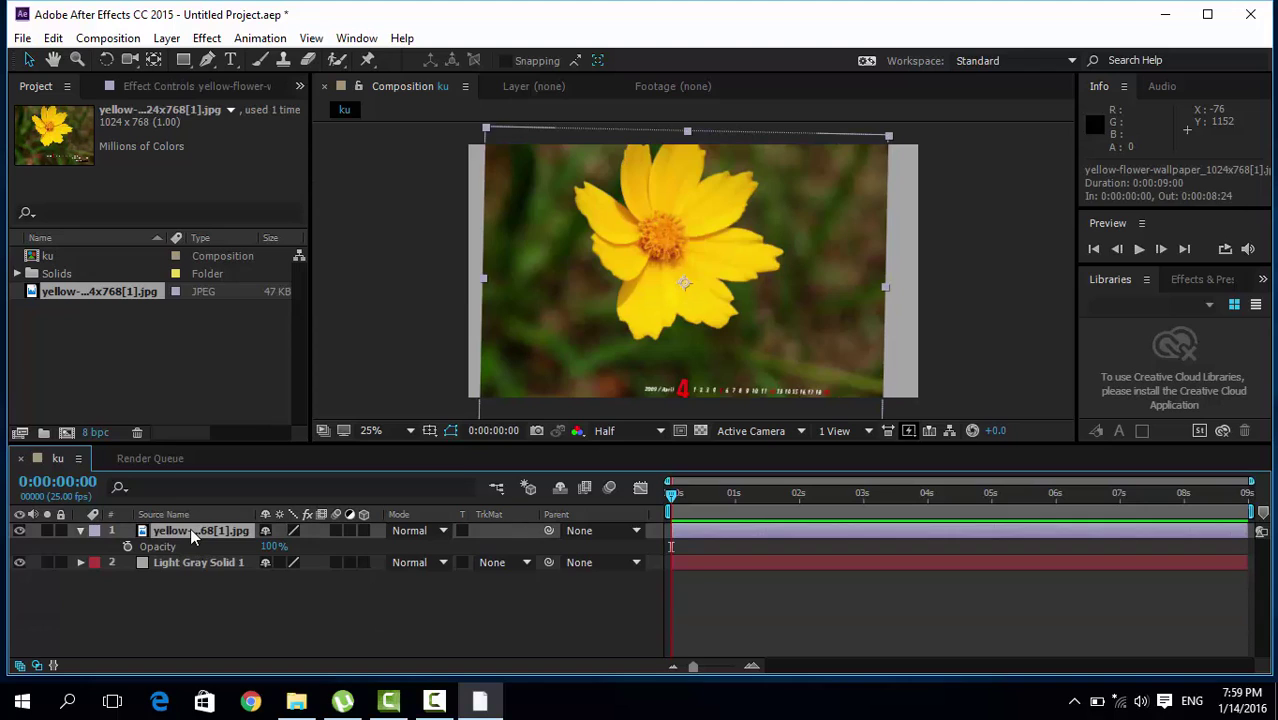
key("ctrl+d")
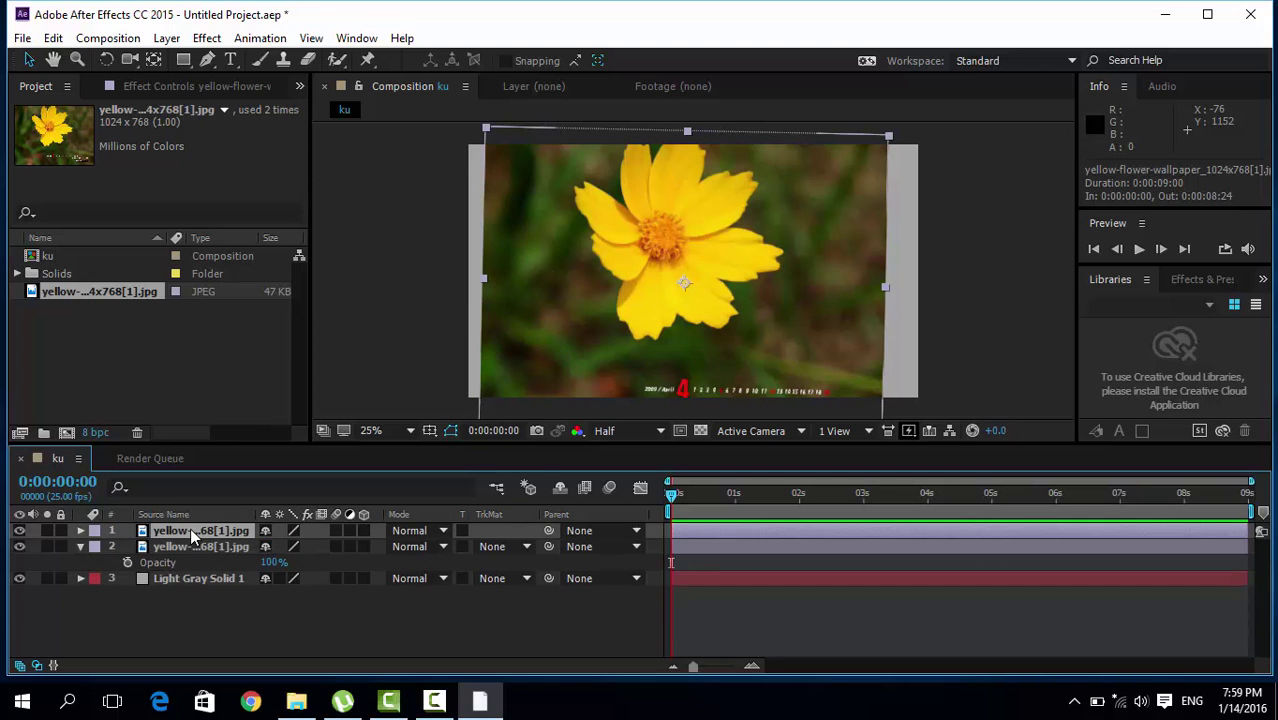
key("ctrl+d")
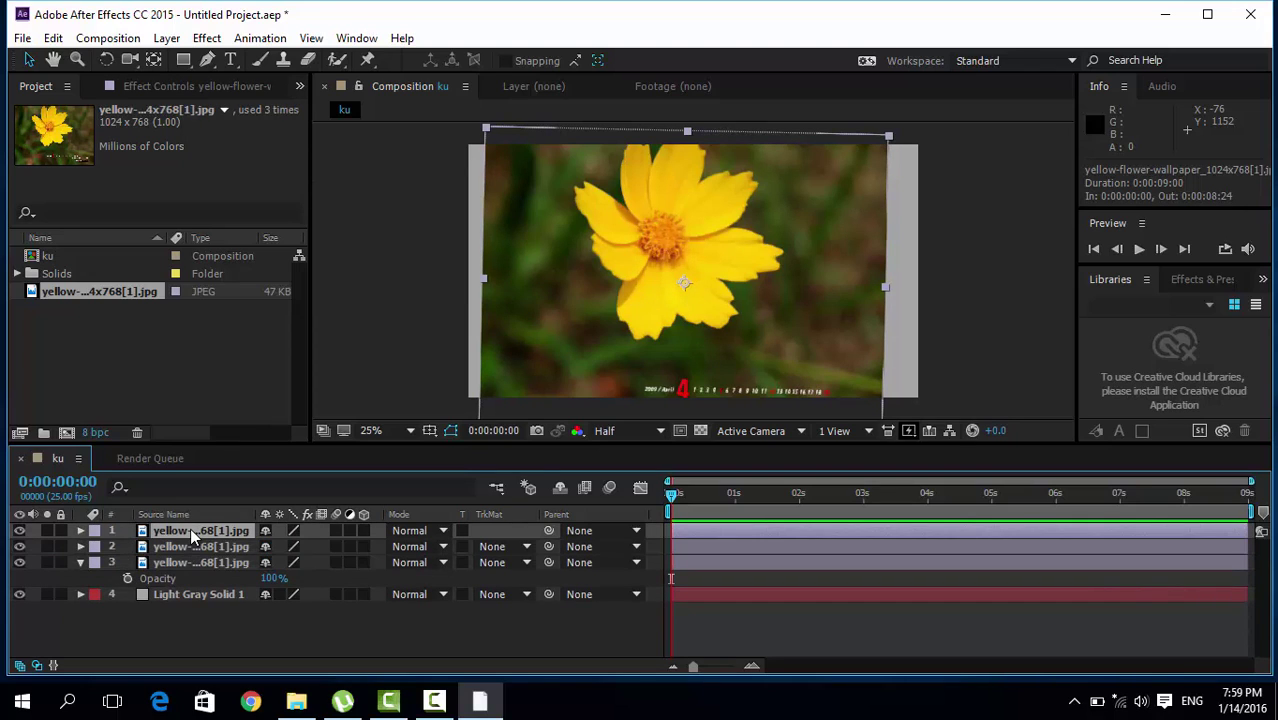
key("ctrl+z")
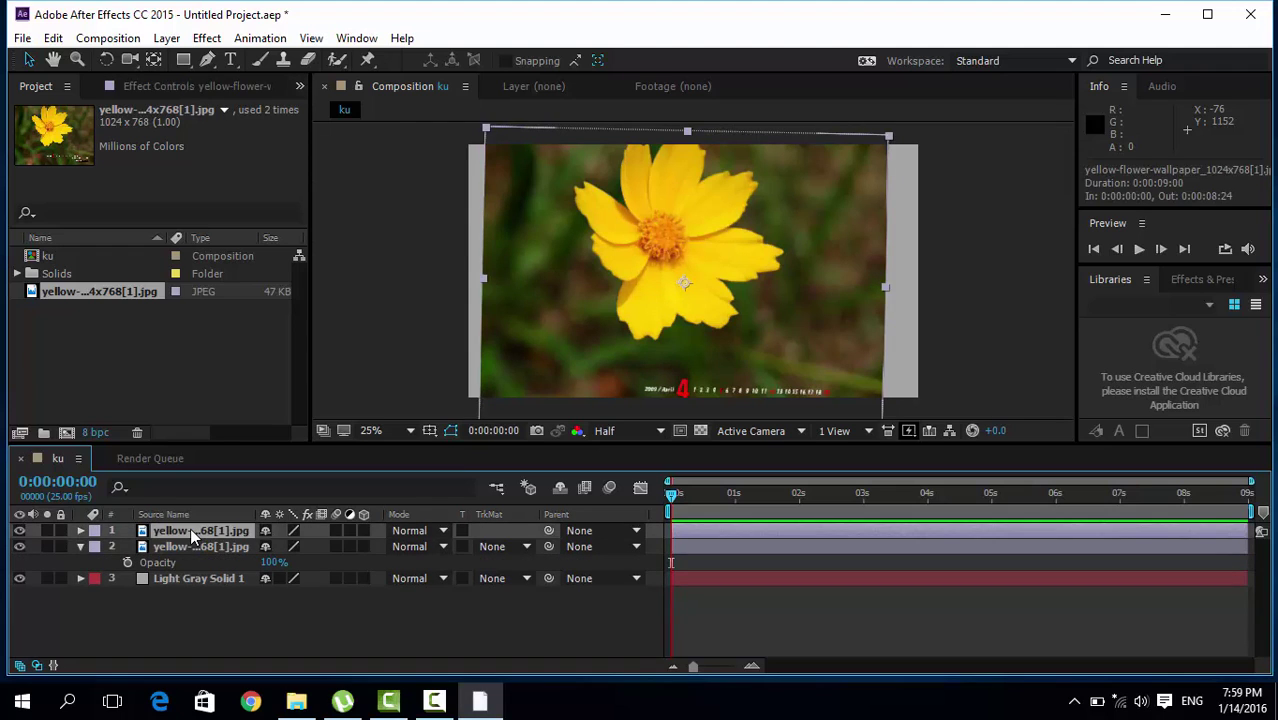
key("ctrl+z")
left_click(190, 527)
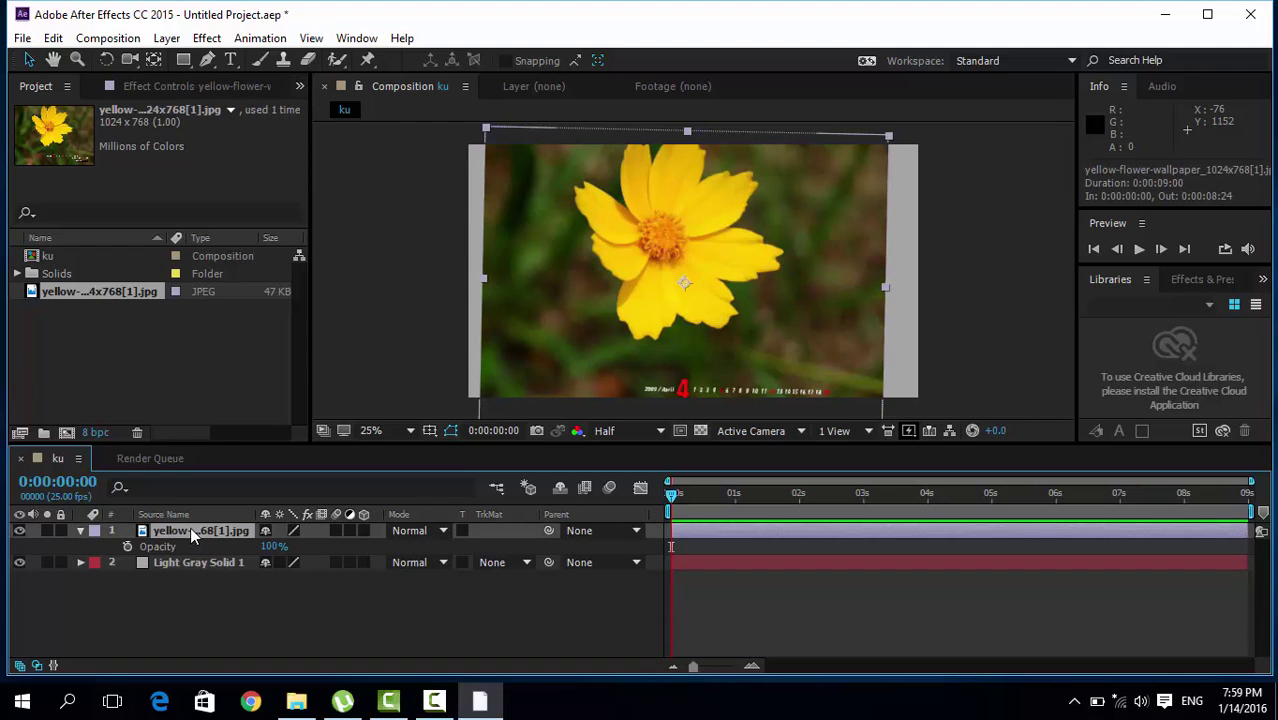
Nudge the flower photo left and delete the Light Gray Solid 1 layer
mouse_move(736, 328)
left_mouse_down()
mouse_move(587, 316)
mouse_move(738, 321)
mouse_move(672, 327)
left_mouse_up()
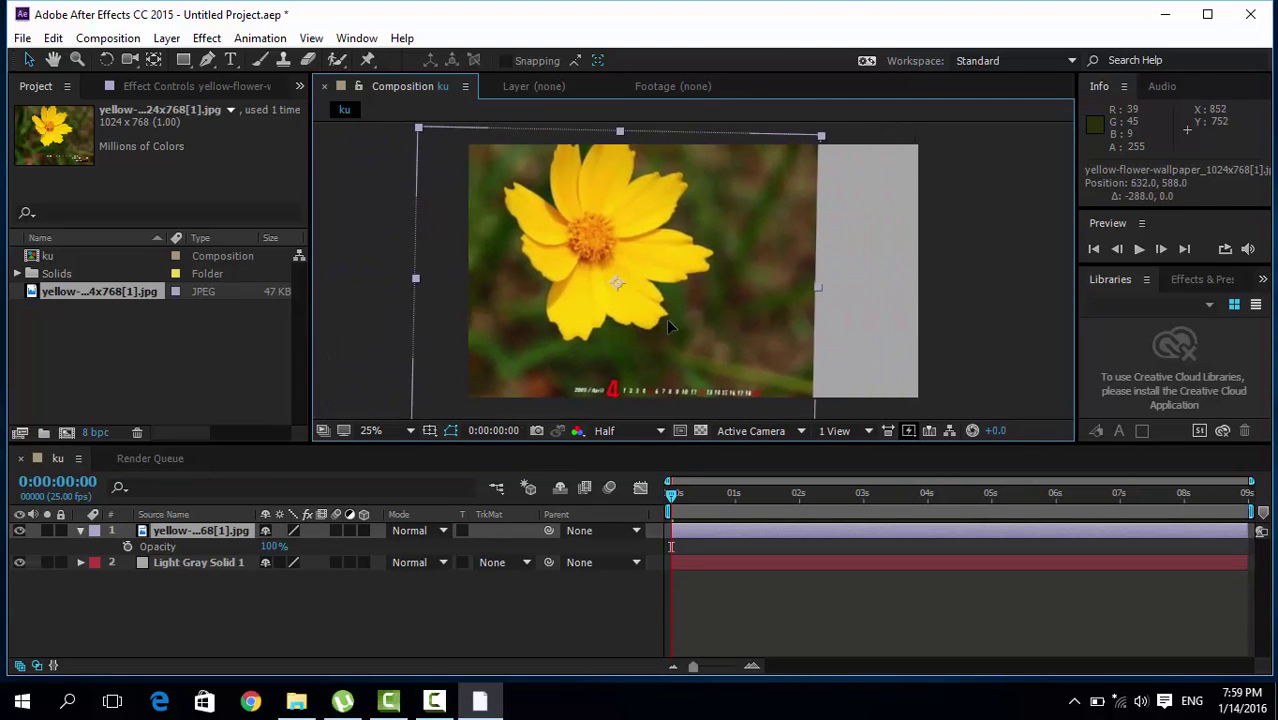
left_click(203, 563)
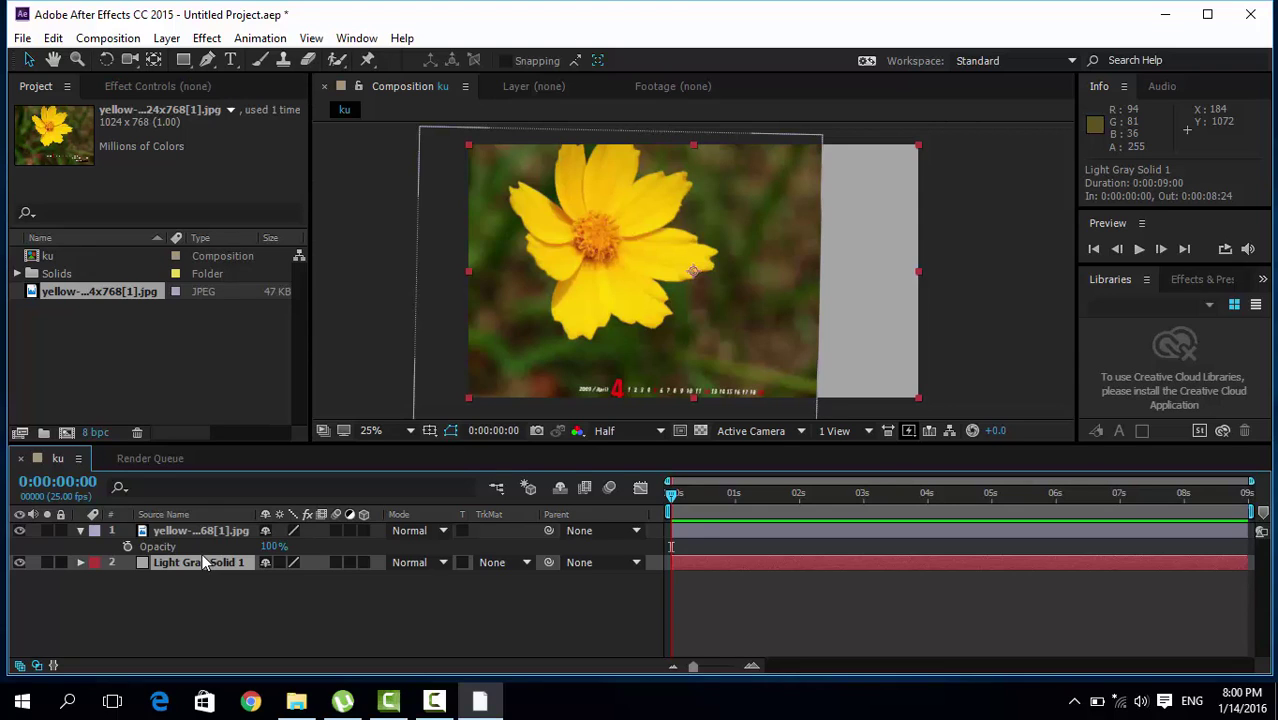
key("Delete")
Scale the flower photo to 114% and shift it toward the left edge
left_click(199, 530)
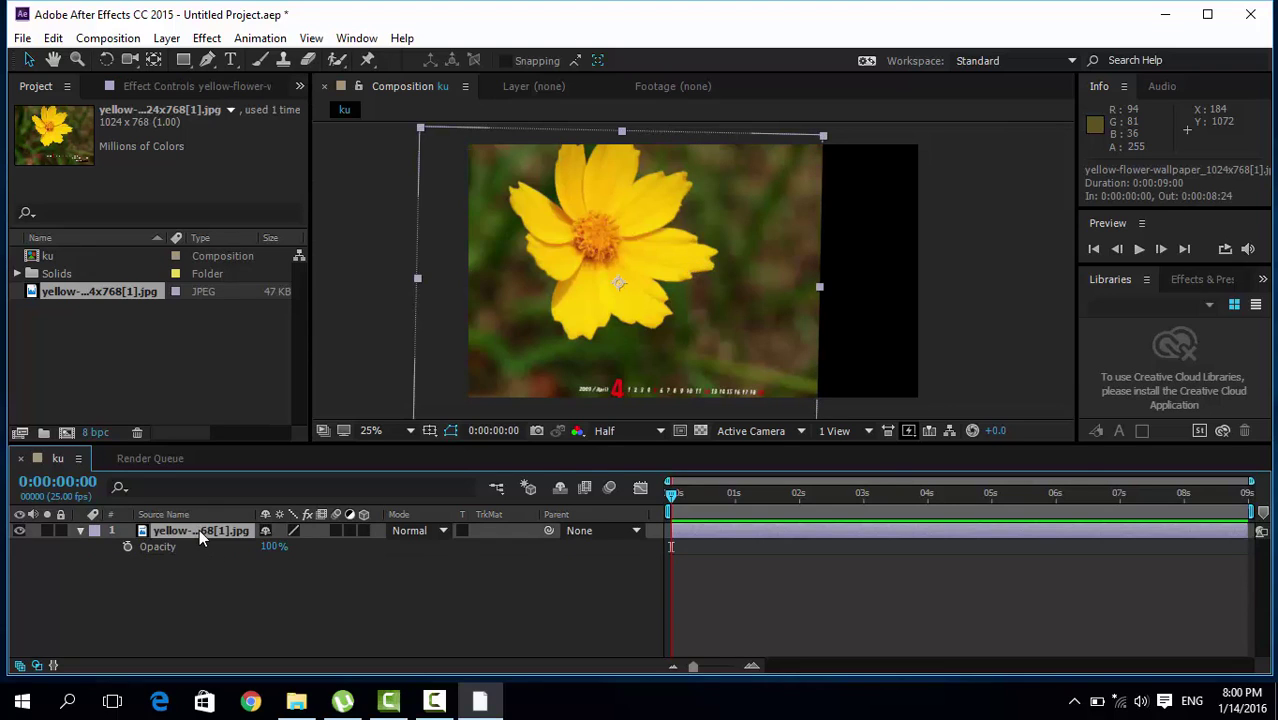
key("s")
left_click_drag(290, 546, 235, 546)
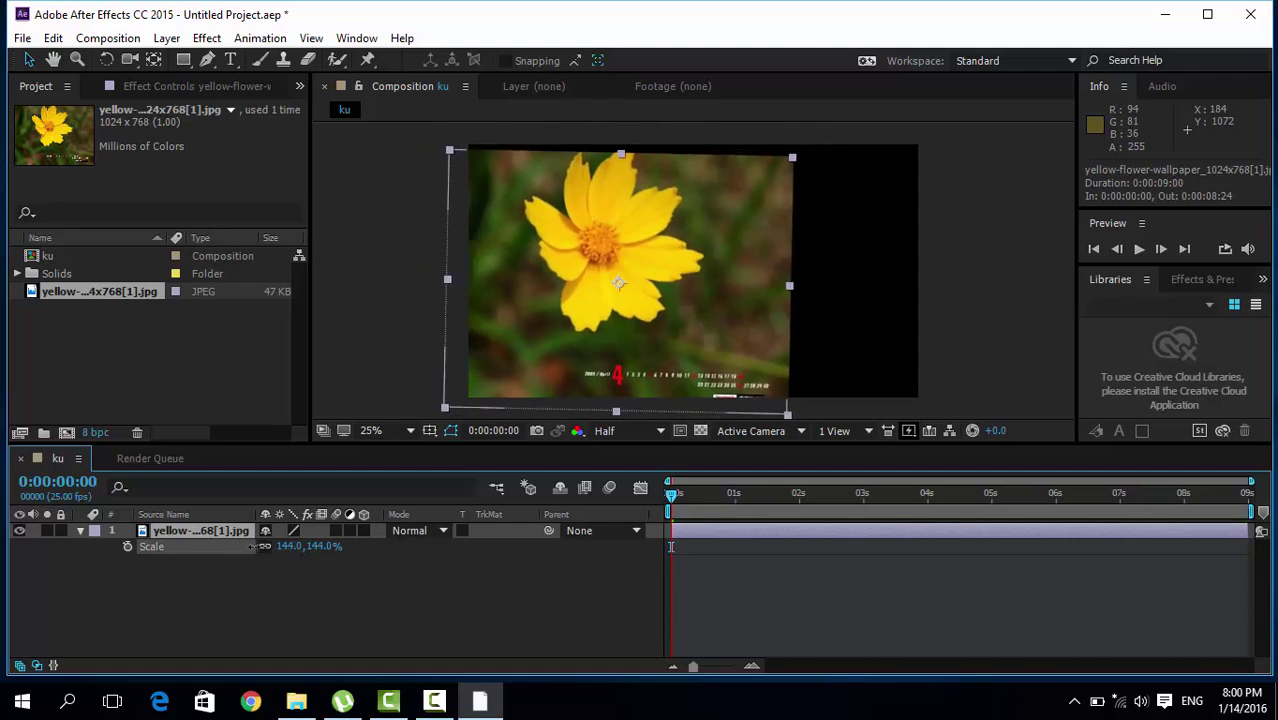
left_click_drag(566, 333, 533, 328)
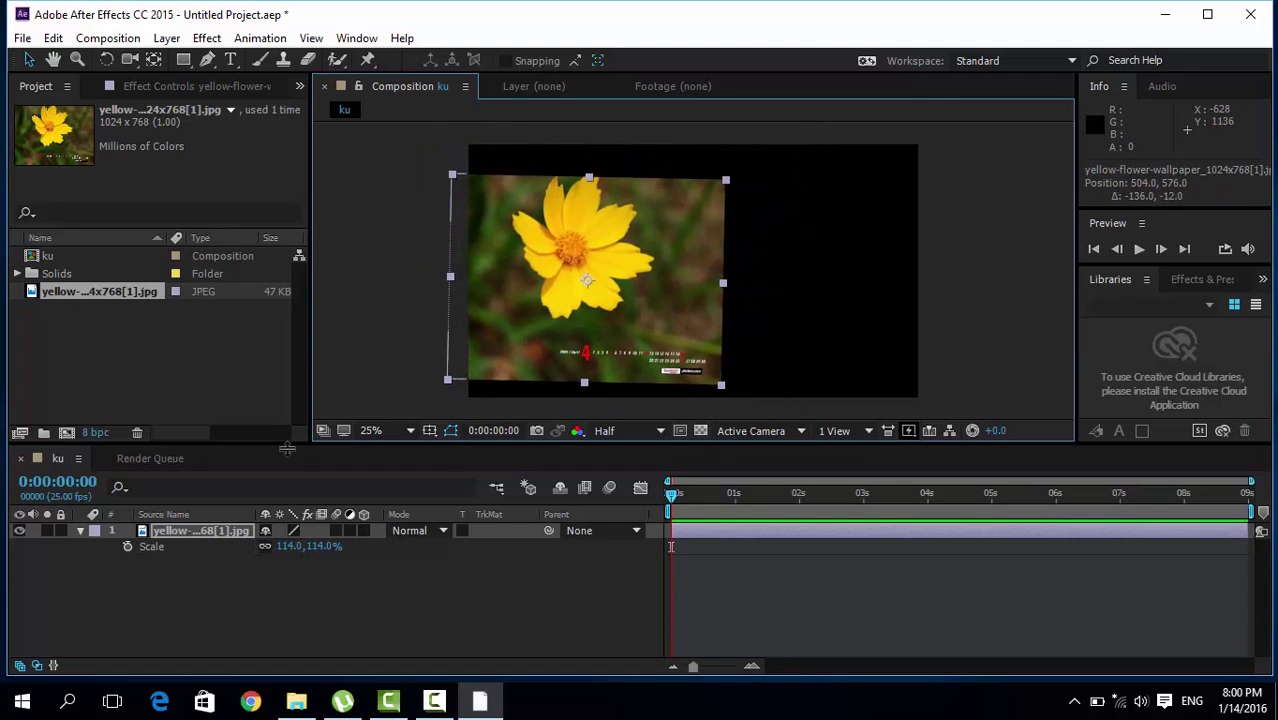
Duplicate the photo and arrange the two copies side by side in the left and right halves
left_click(203, 533)
key("ctrl+d")
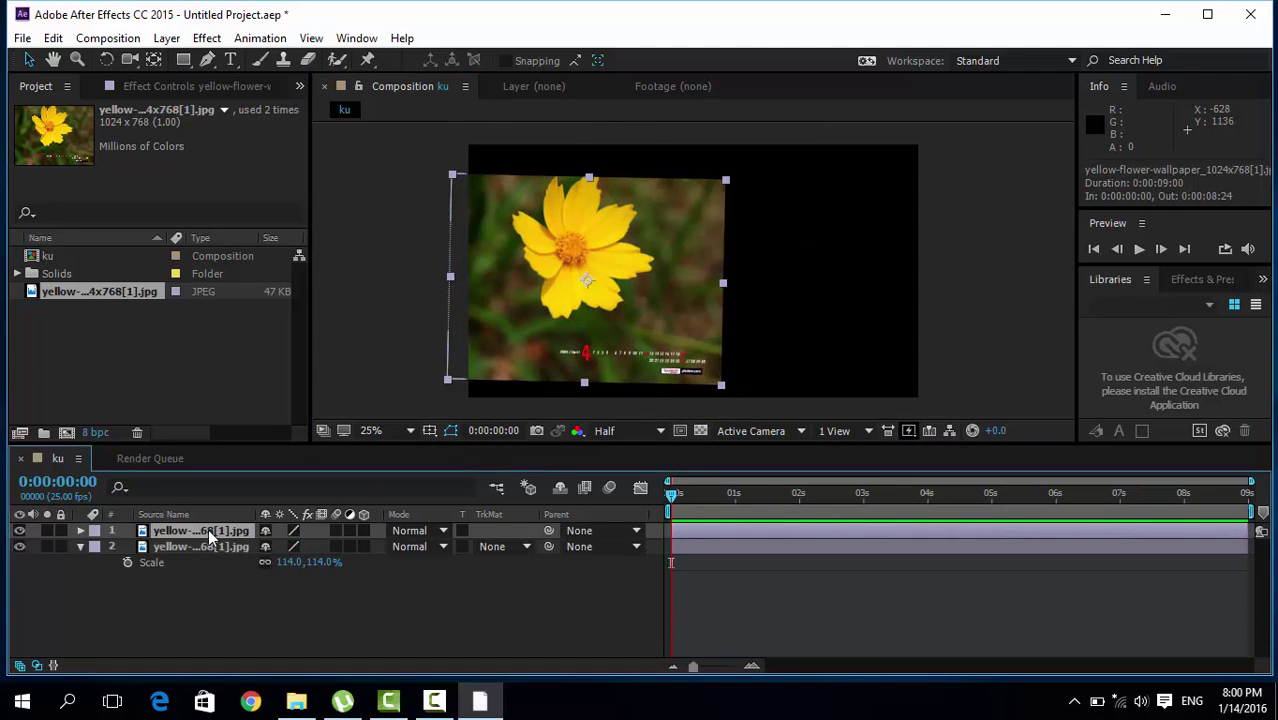
mouse_move(617, 318)
left_mouse_down()
mouse_move(815, 299)
mouse_move(865, 310)
left_mouse_up()
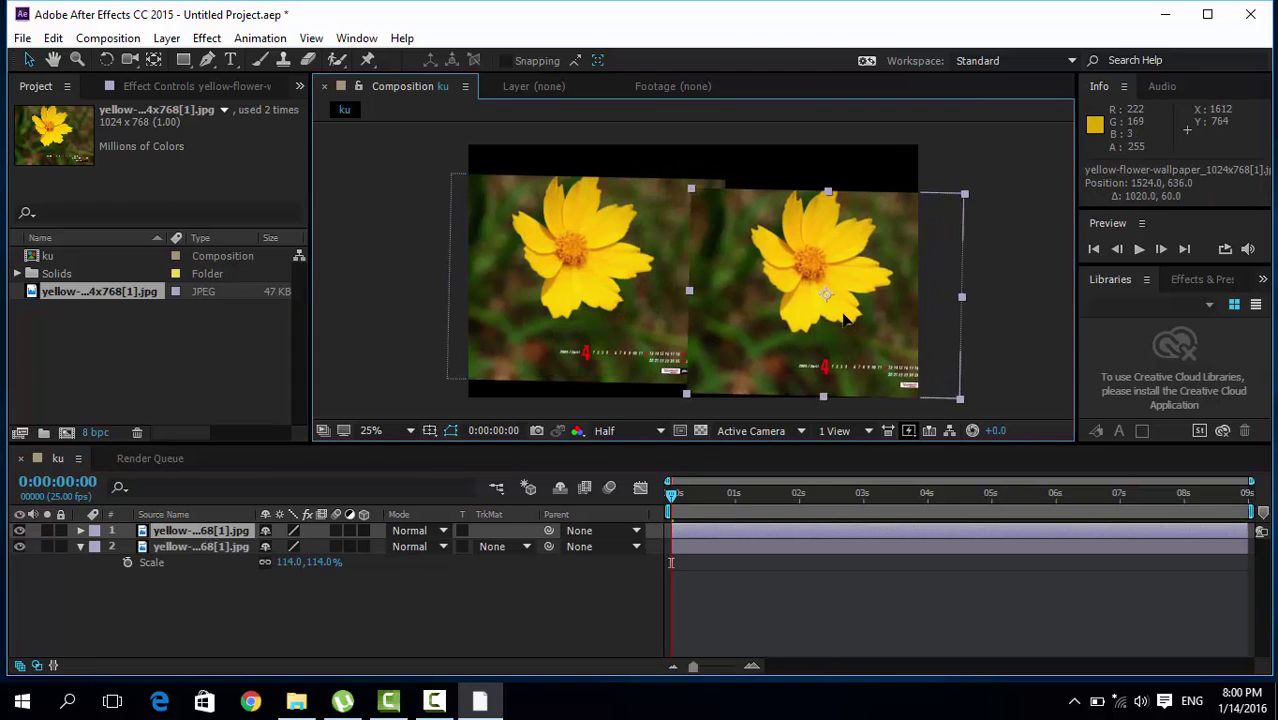
left_click_drag(632, 292, 585, 299)
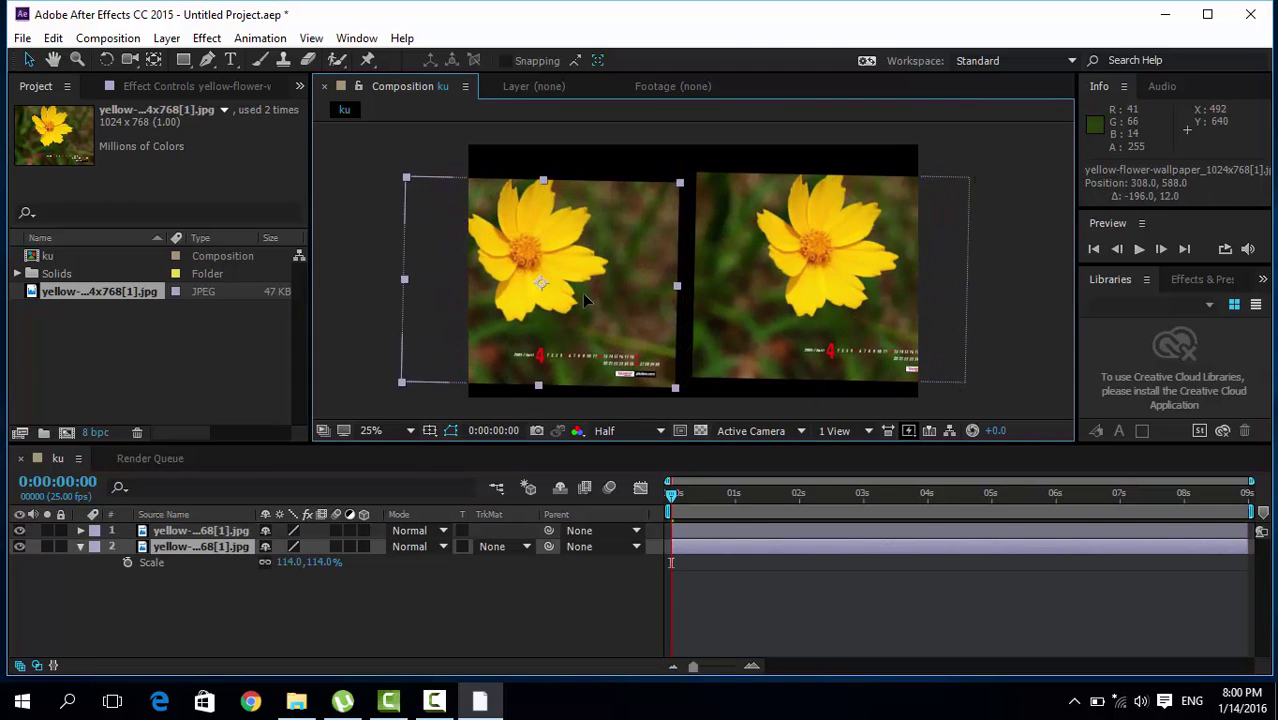
left_click_drag(731, 292, 724, 287)
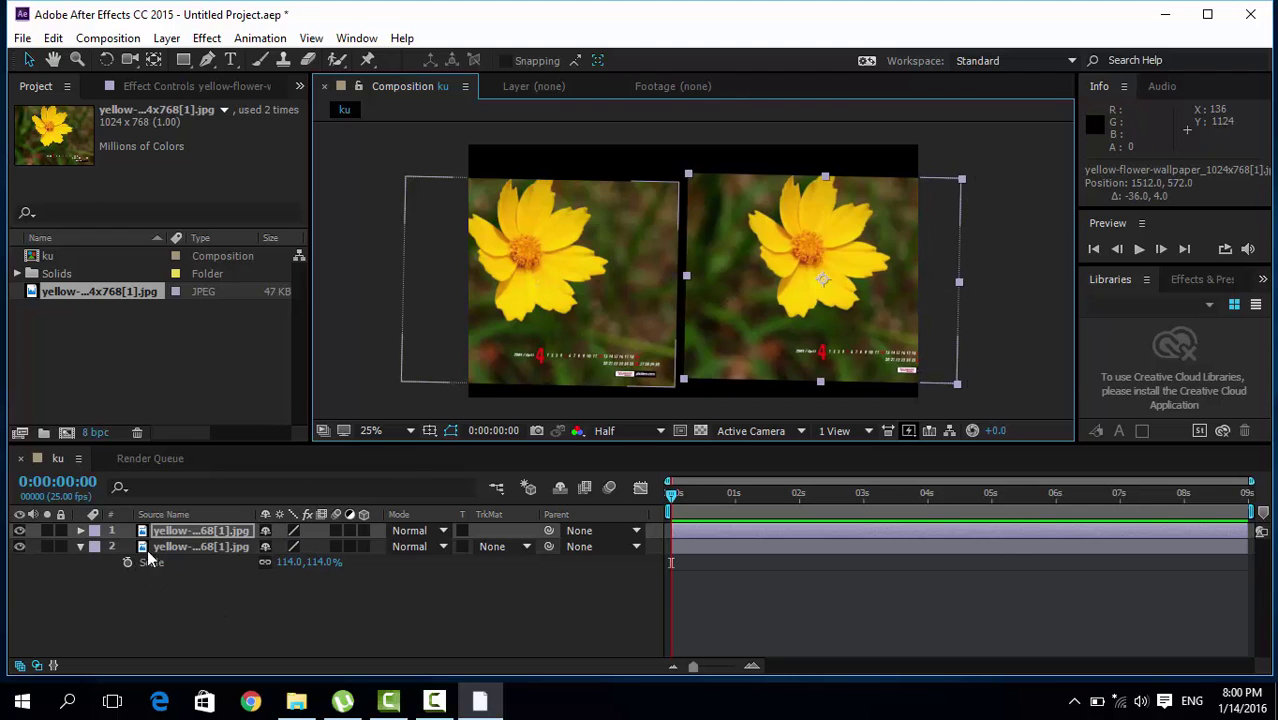
left_click(180, 546)
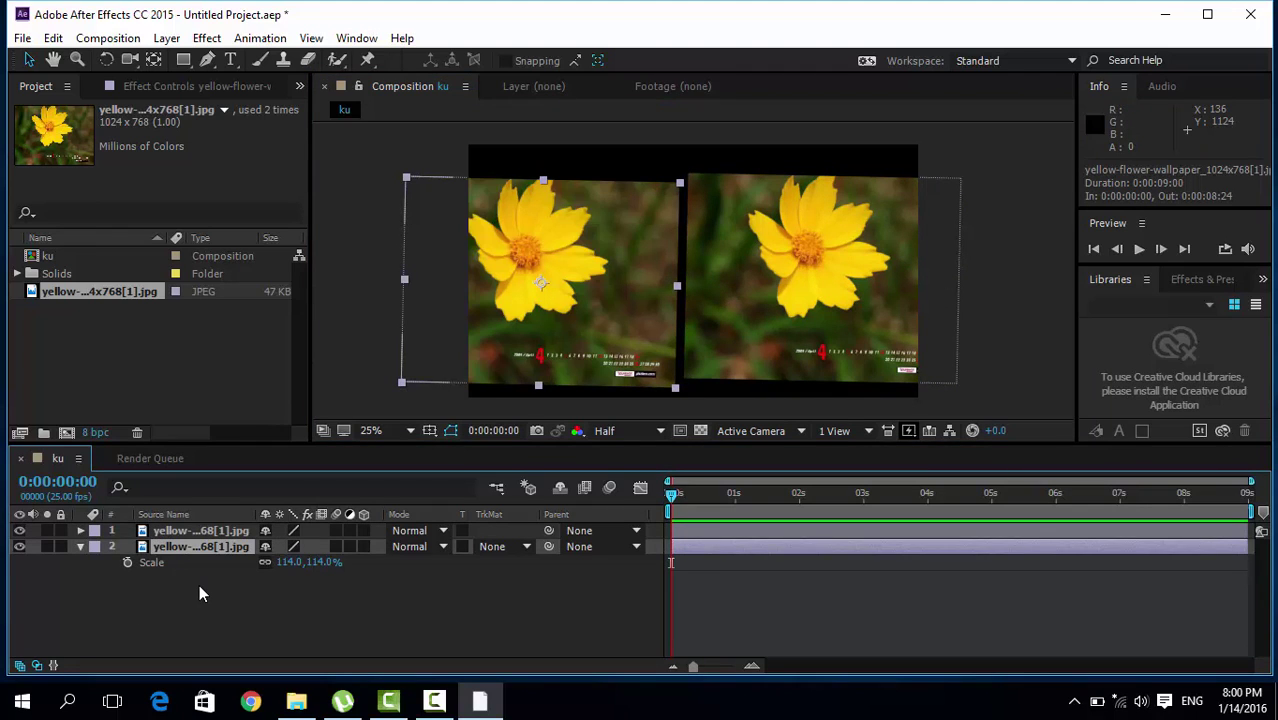
Add a new adjustment layer to the ku comp
right_click(199, 586)
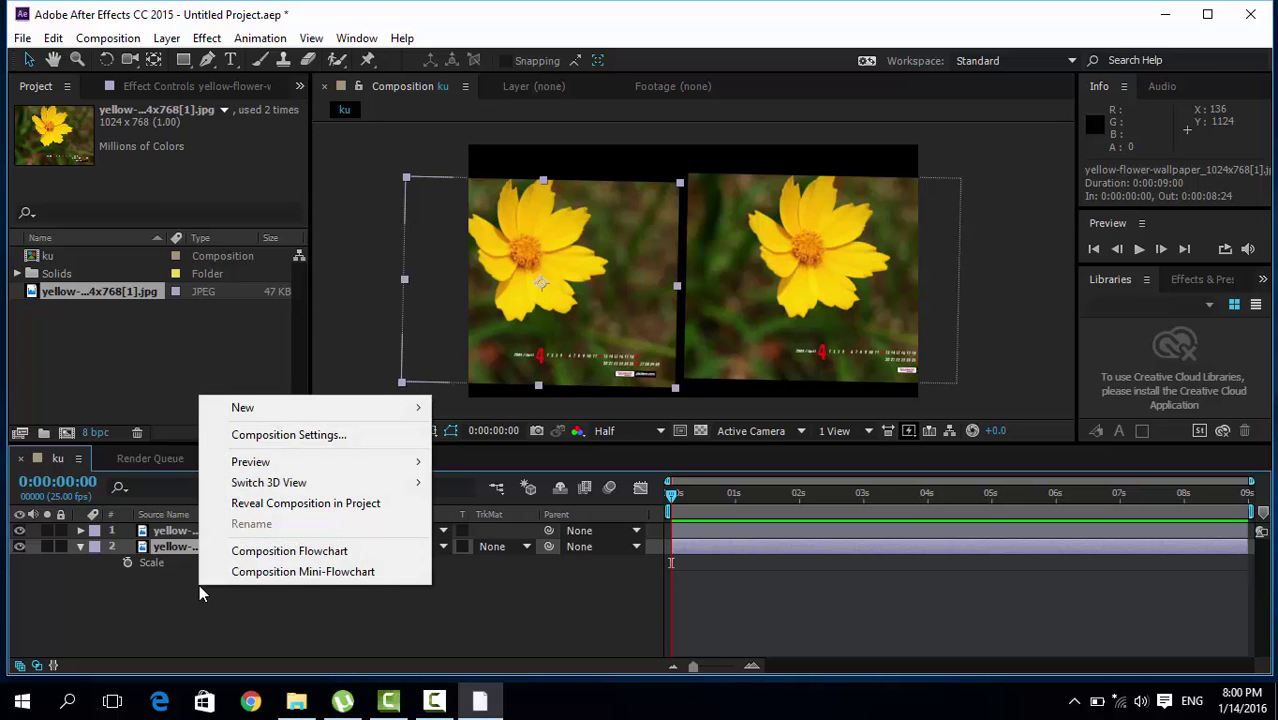
left_click(204, 614)
left_click(166, 38)
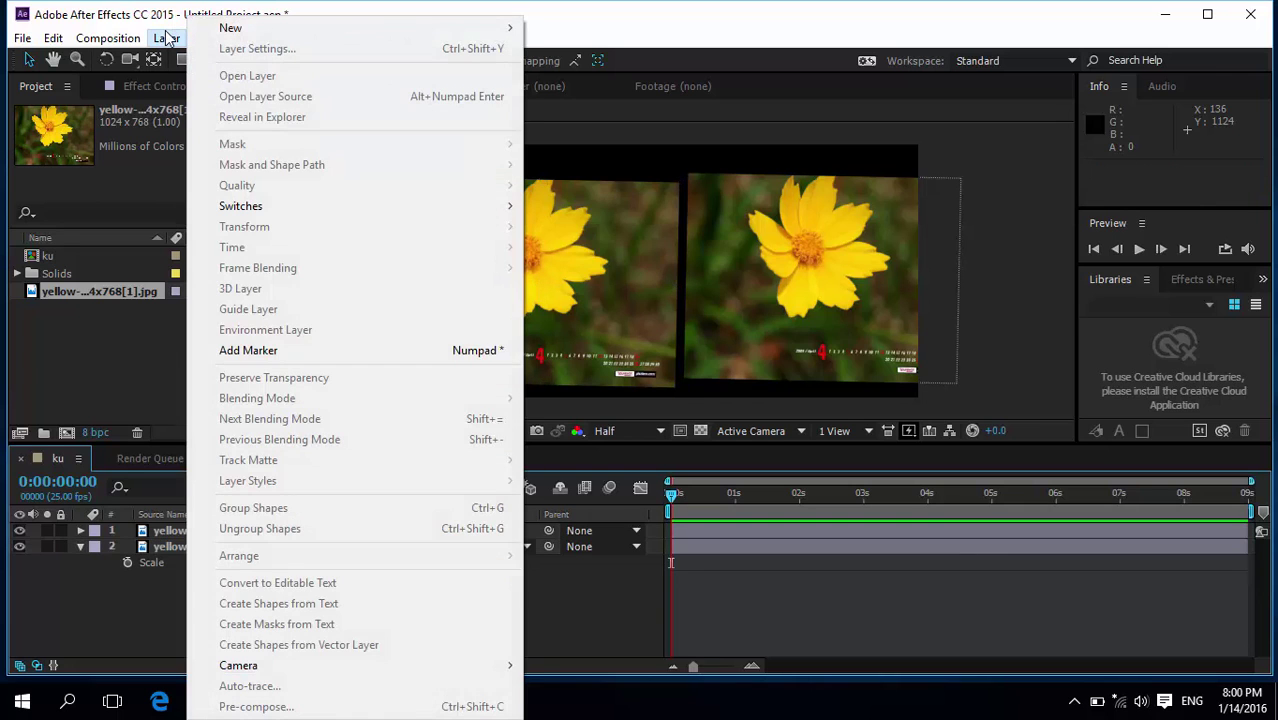
mouse_move(506, 28)
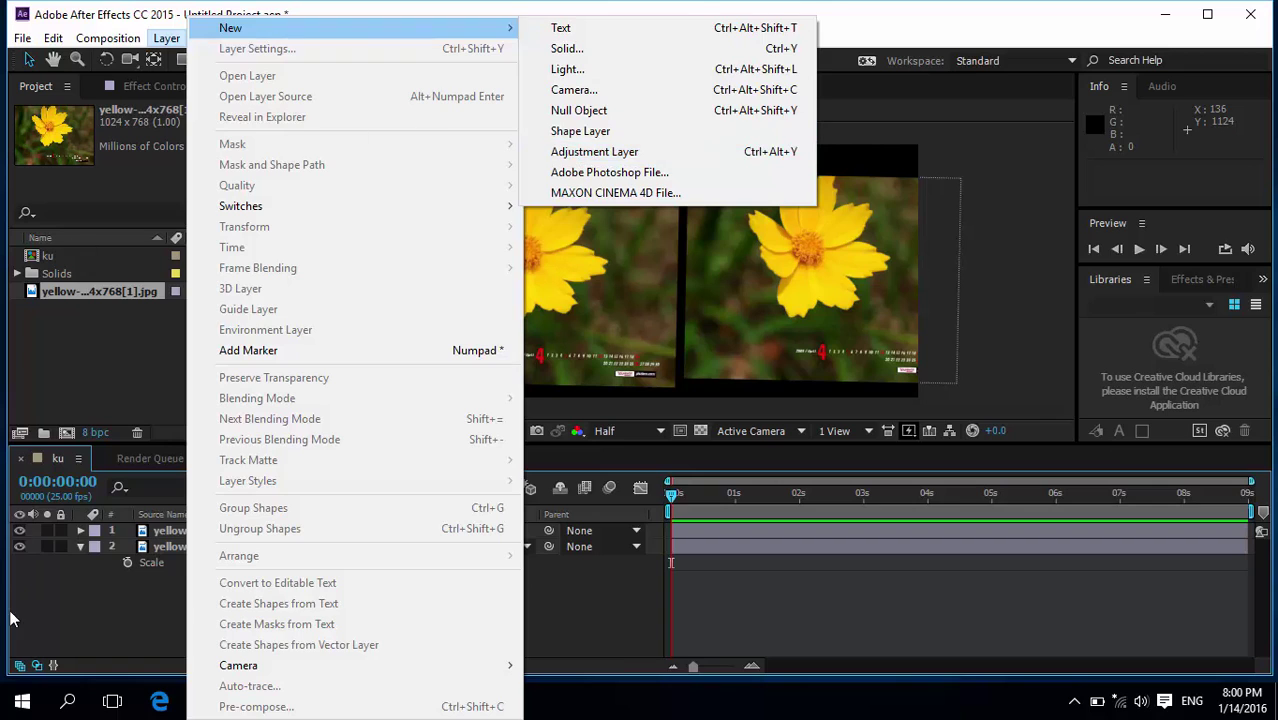
left_click(108, 624)
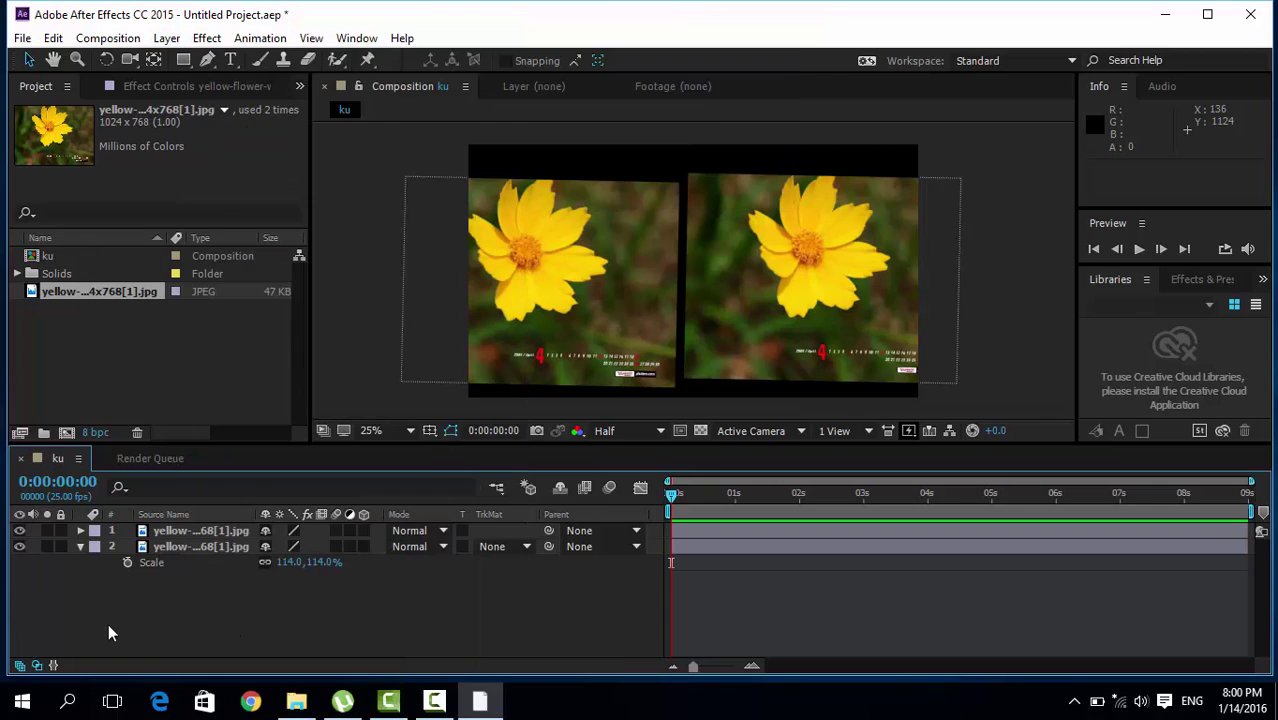
right_click(268, 605)
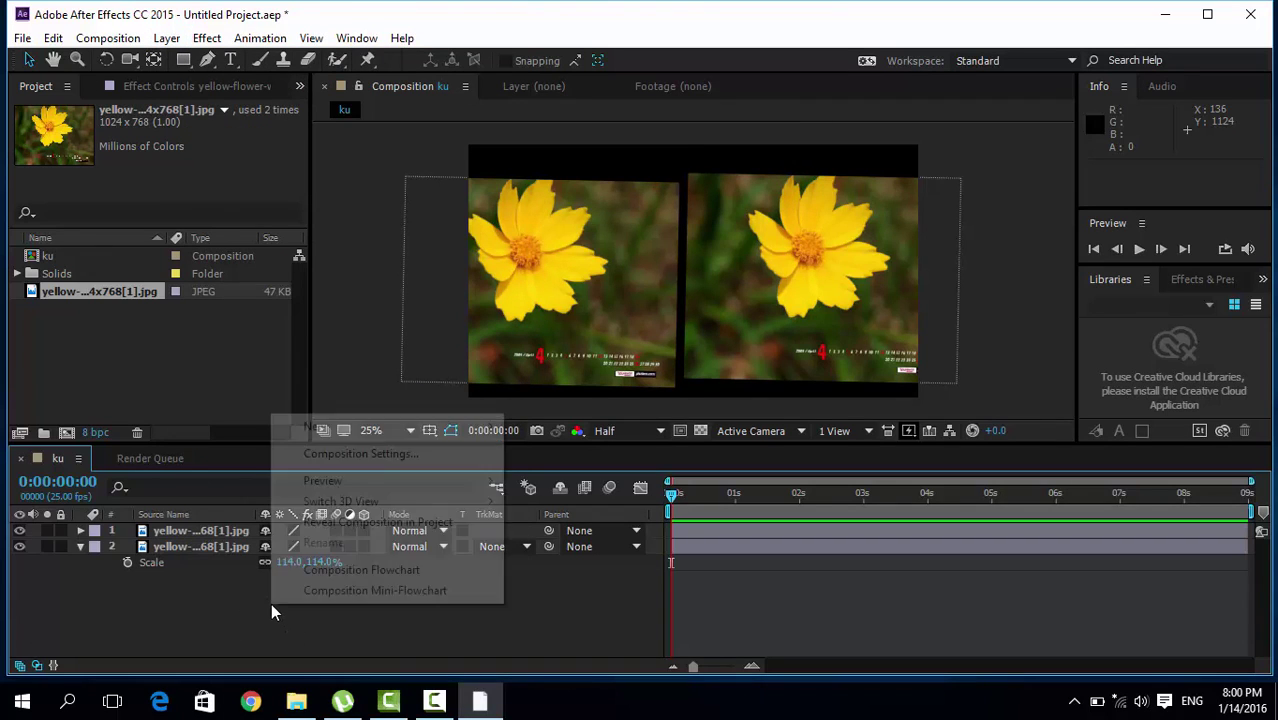
mouse_move(391, 428)
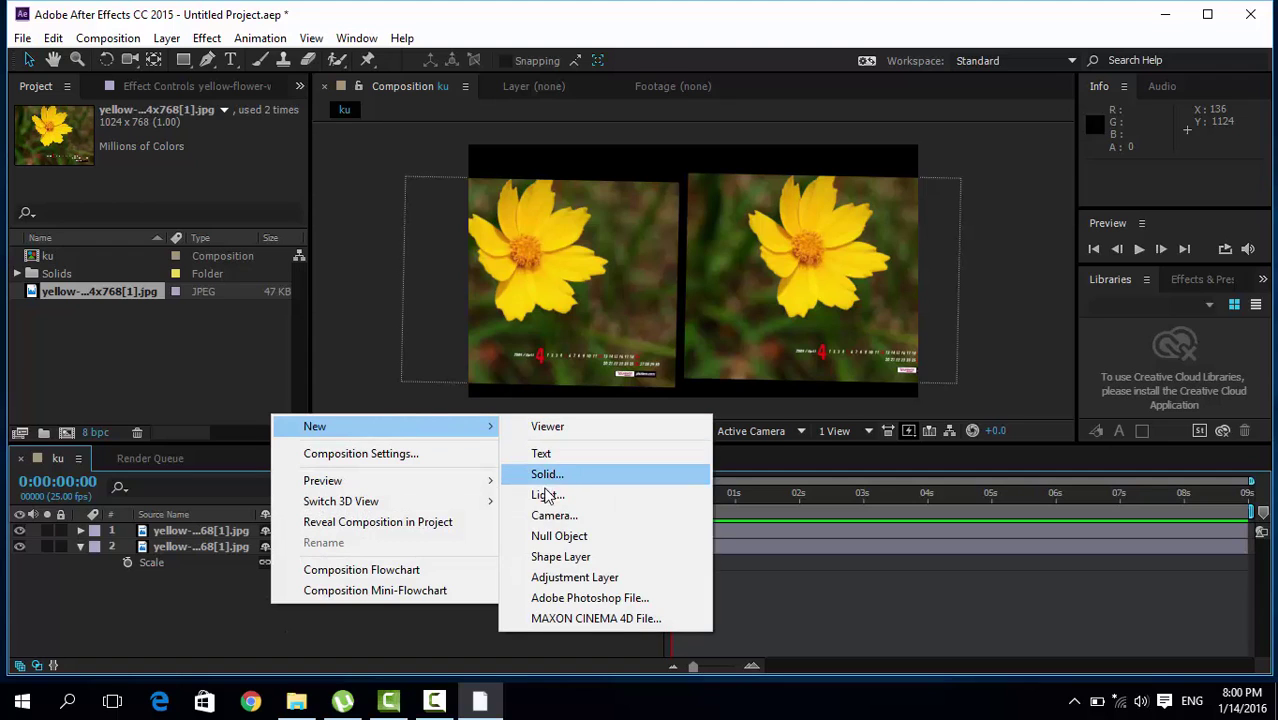
left_click(556, 580)
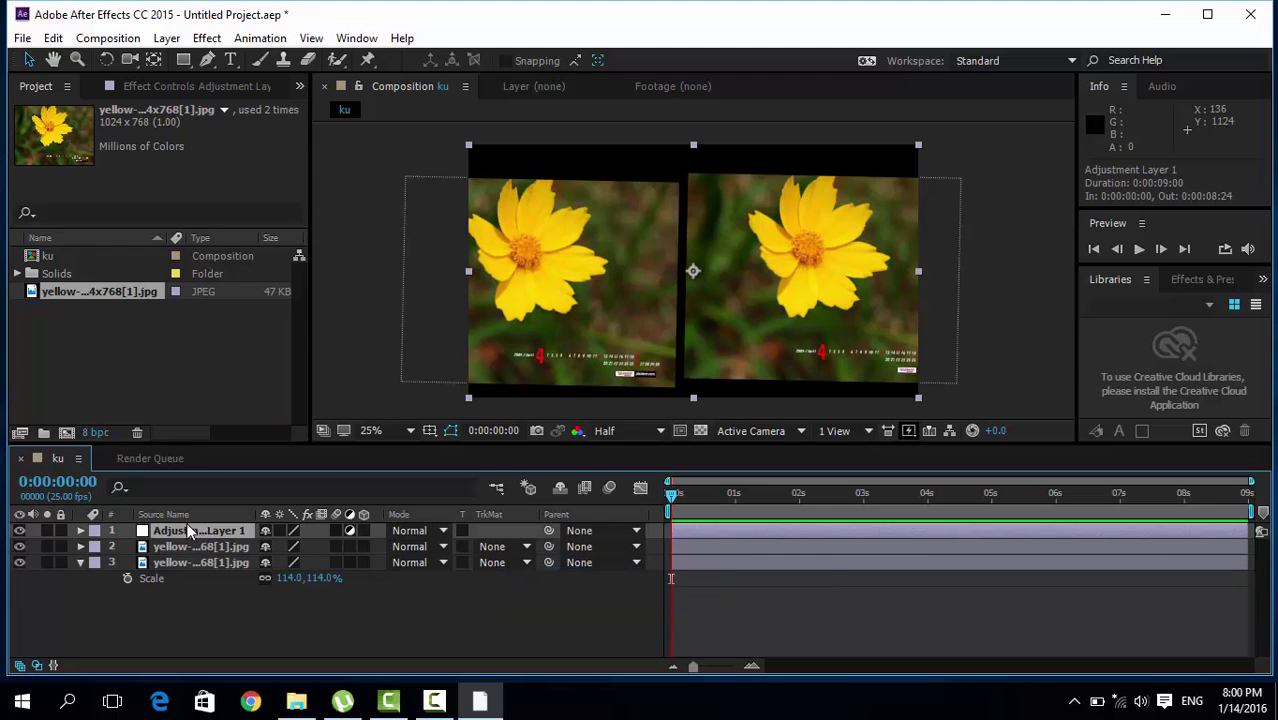
Select the layers in turn and toggle the adjustment layer's visibility to compare
left_click(203, 562)
left_click(203, 546)
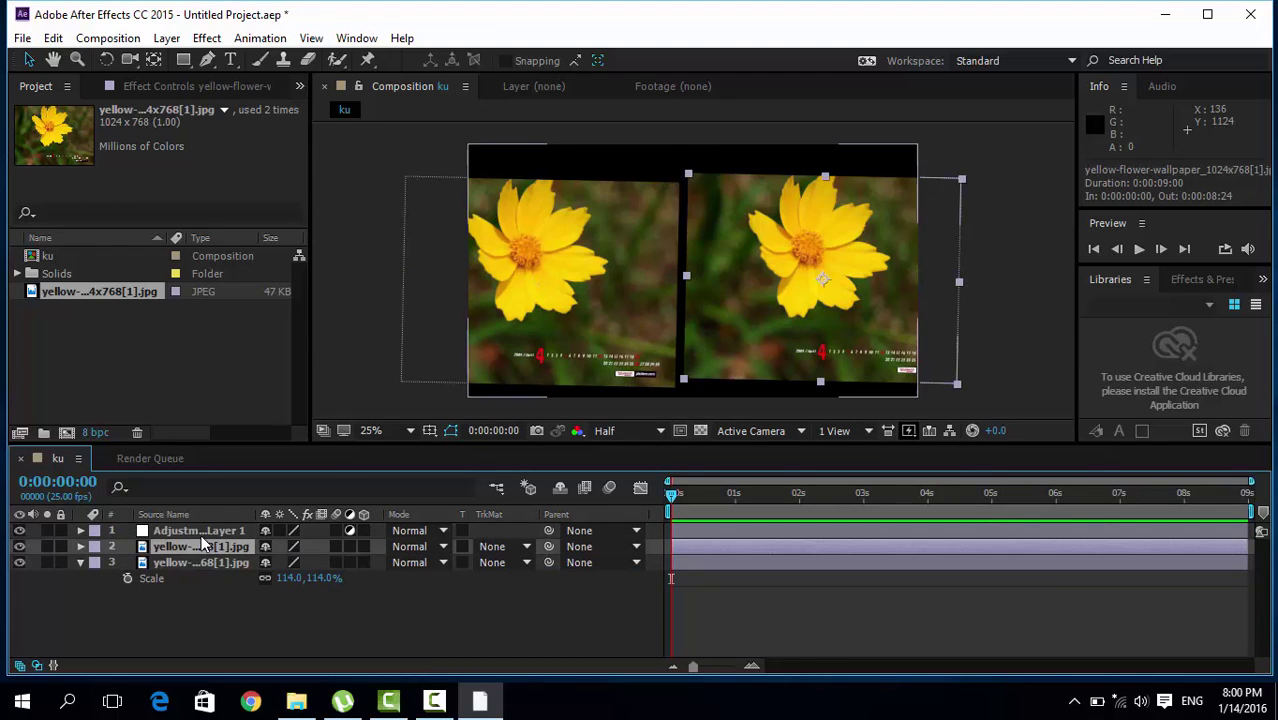
left_click(189, 529)
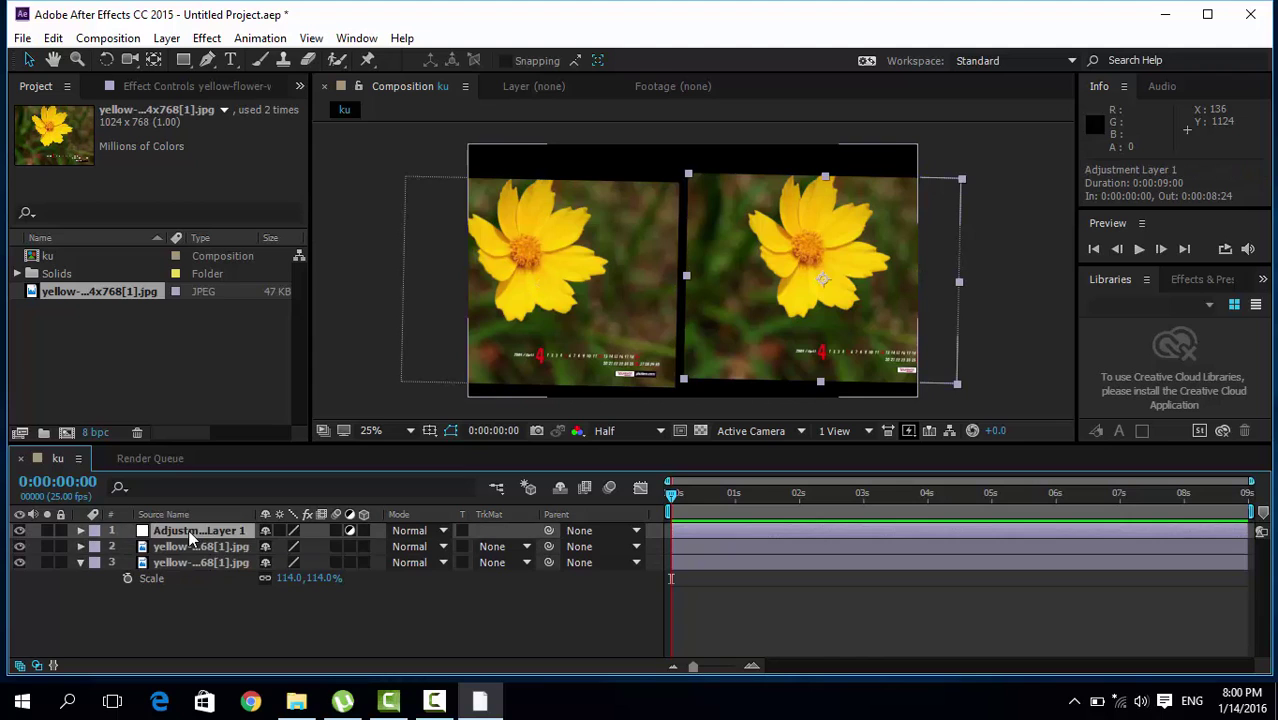
left_click(190, 546)
left_click(193, 530)
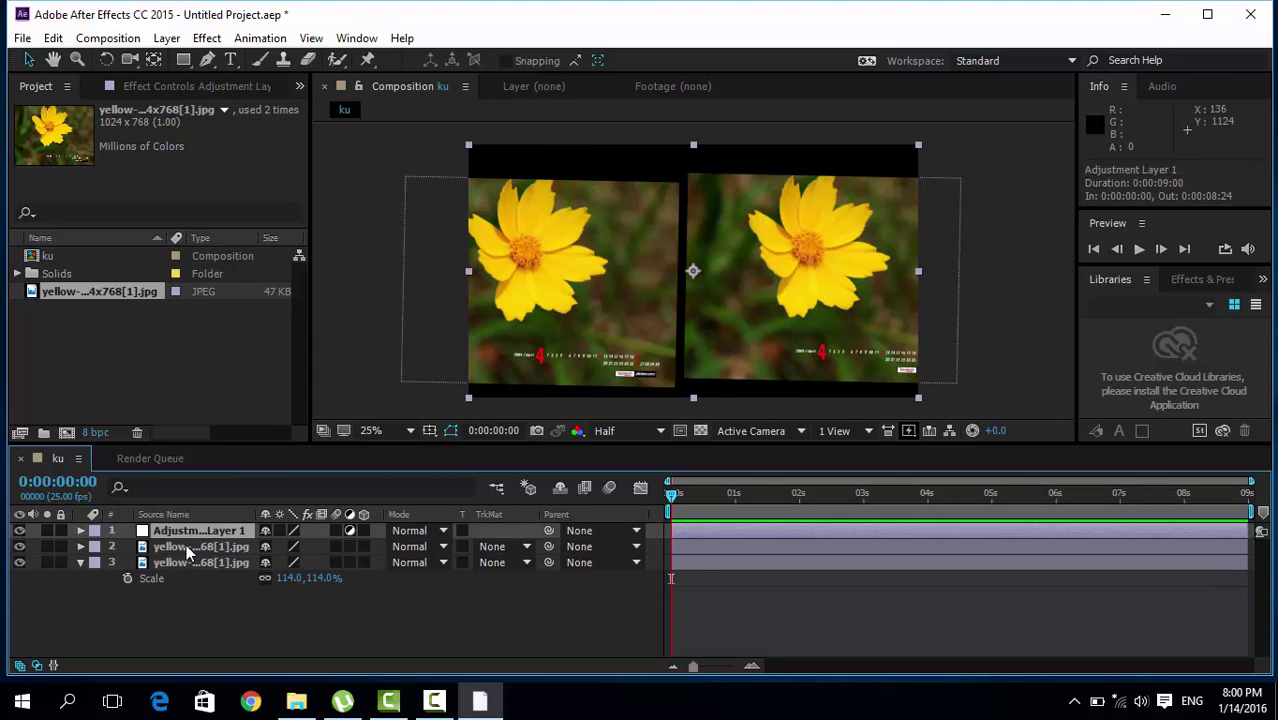
left_click(190, 546)
left_click(186, 558)
left_click(182, 543)
left_click(185, 530)
left_click(19, 530)
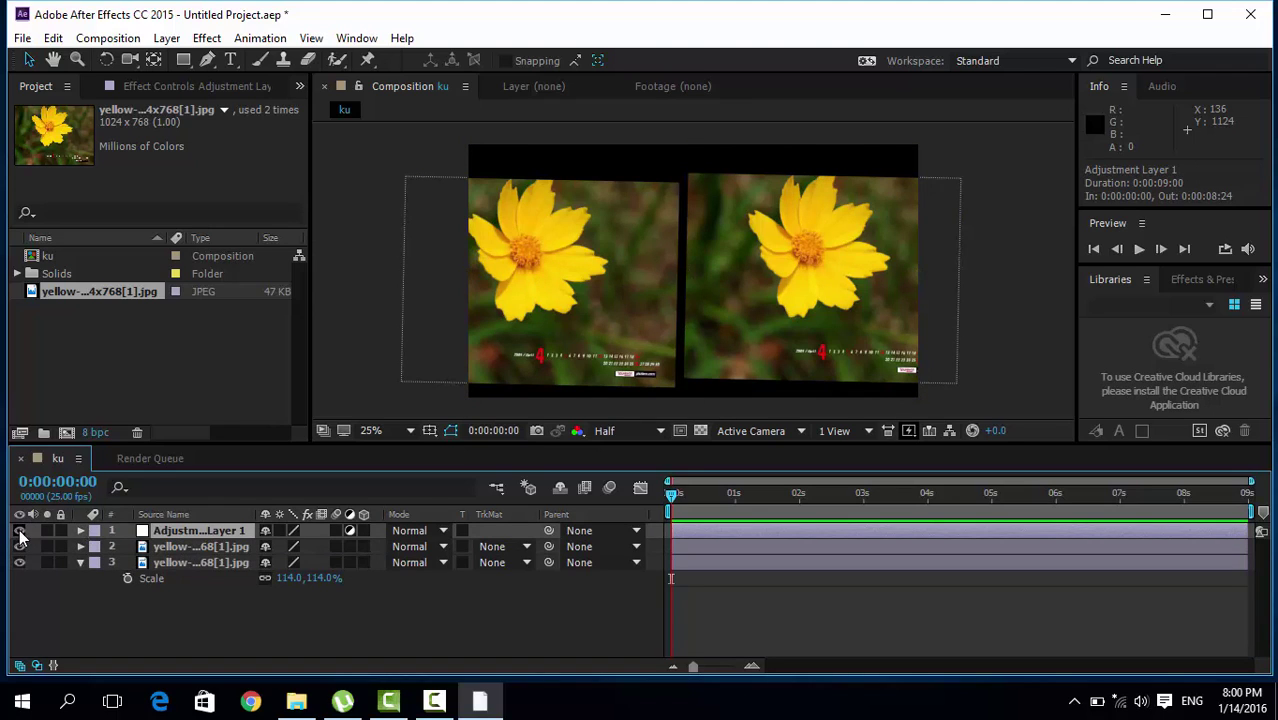
left_click(19, 530)
Delete the adjustment layer, leaving just the two flower photo layers
left_click(182, 546)
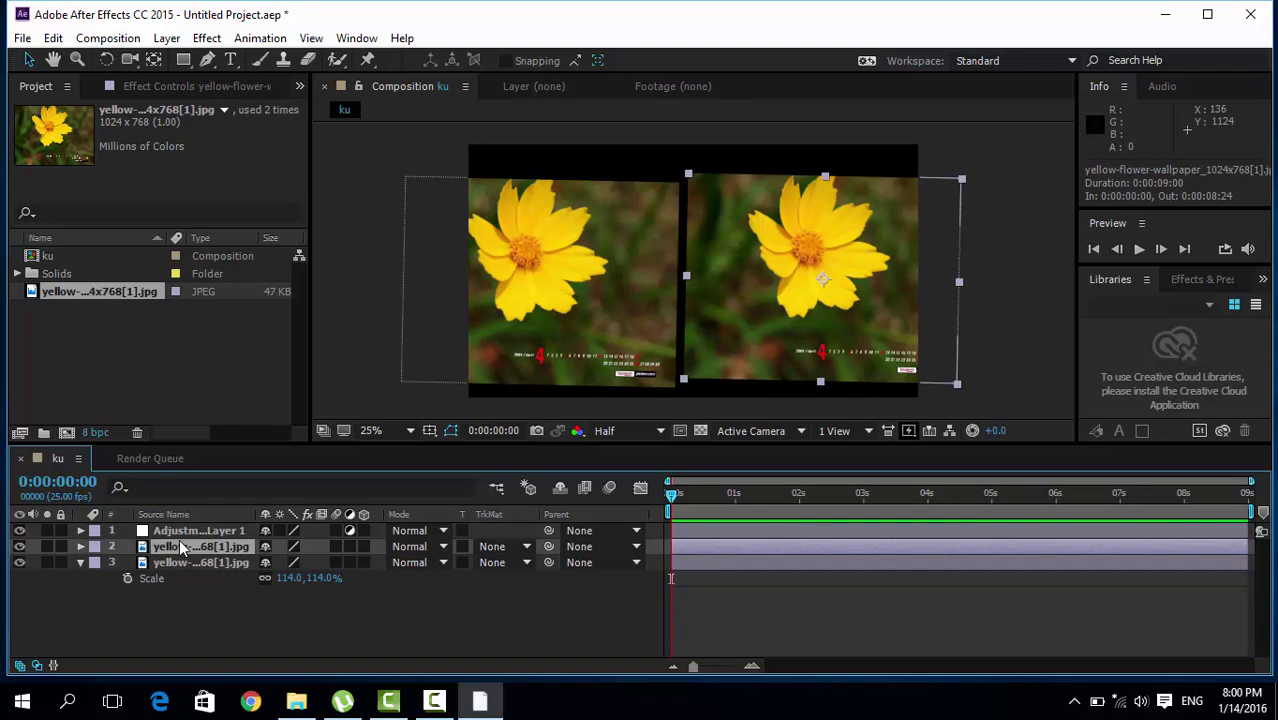
left_click(170, 536)
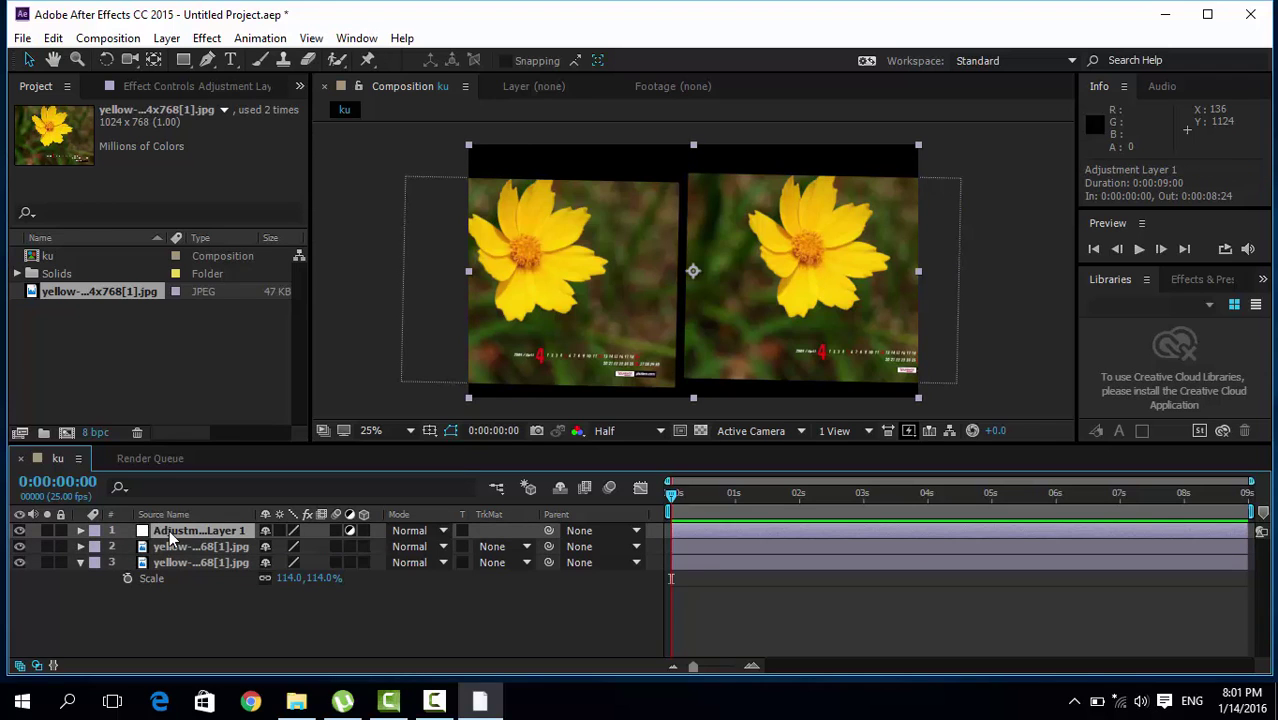
key("Delete")
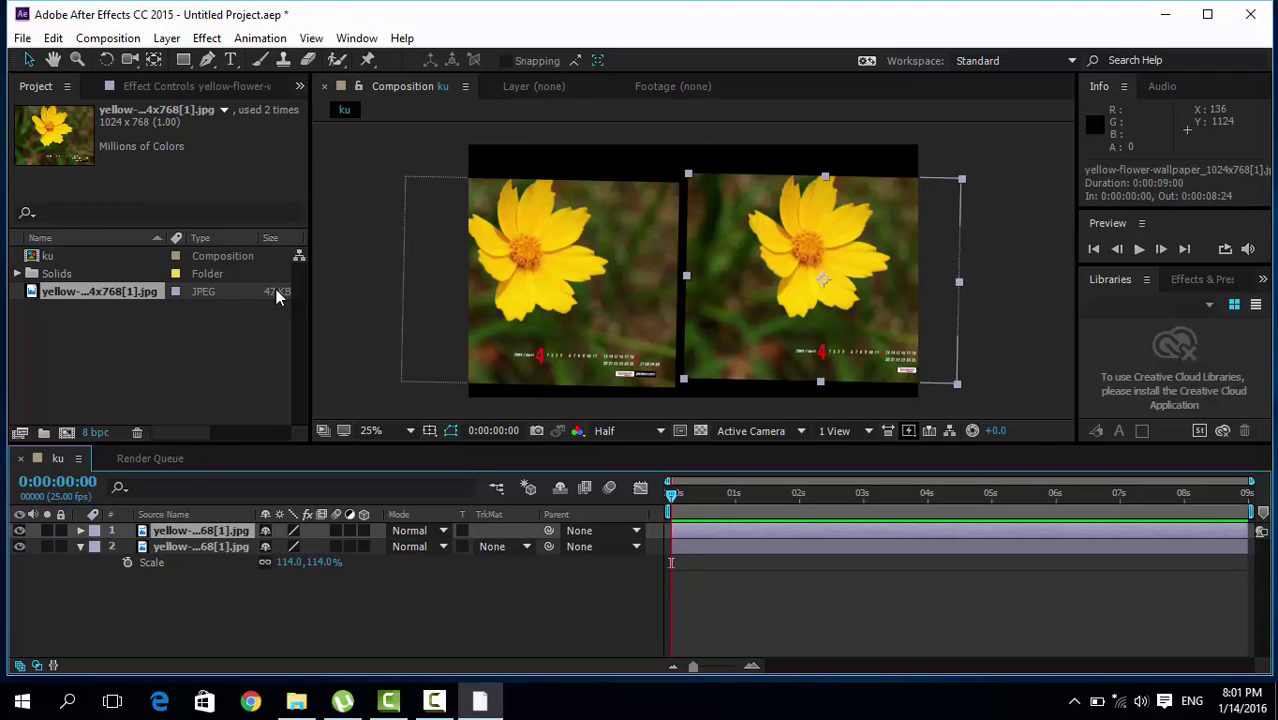
Show the Effect menu's Color Correction submenu for the top photo layer
left_click(270, 38)
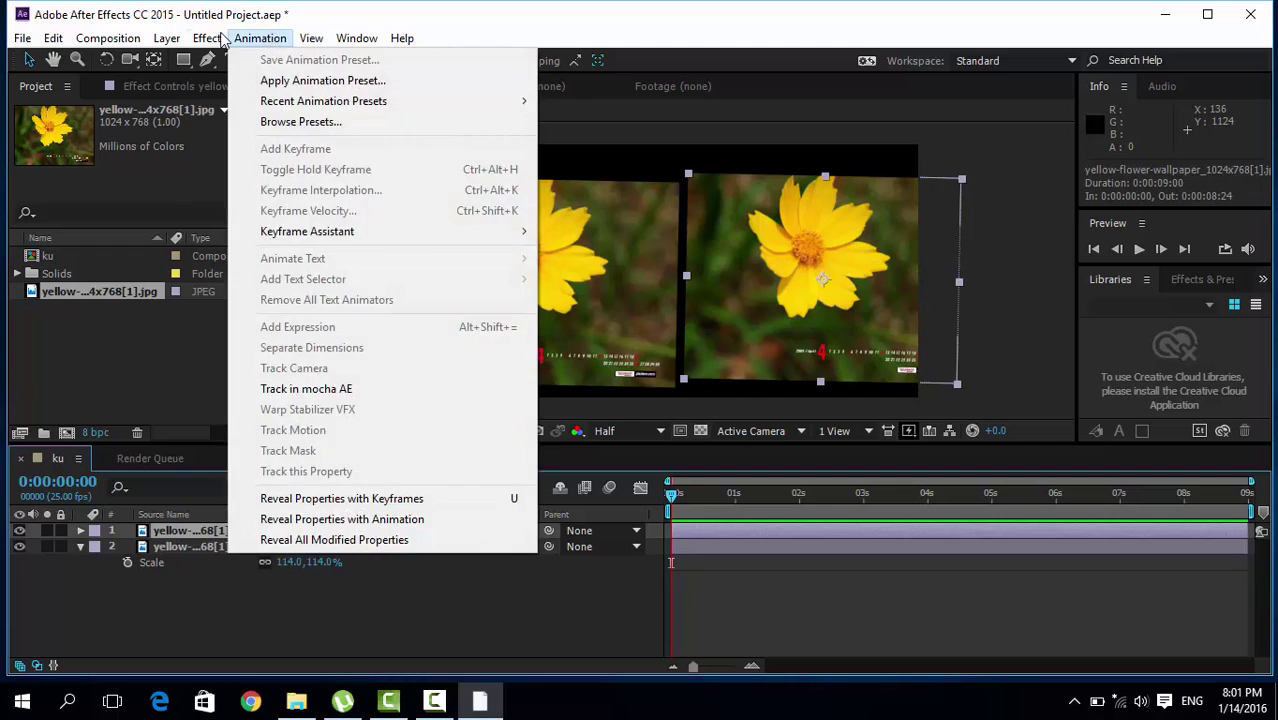
mouse_move(212, 40)
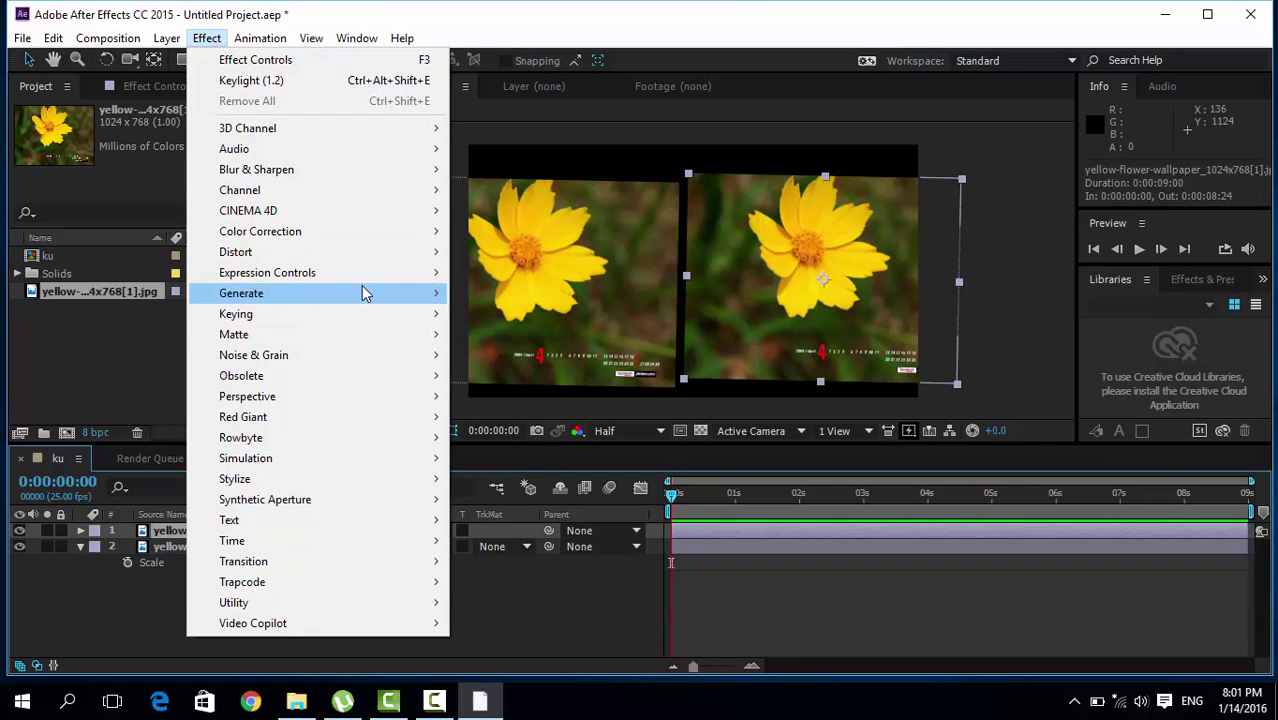
mouse_move(391, 232)
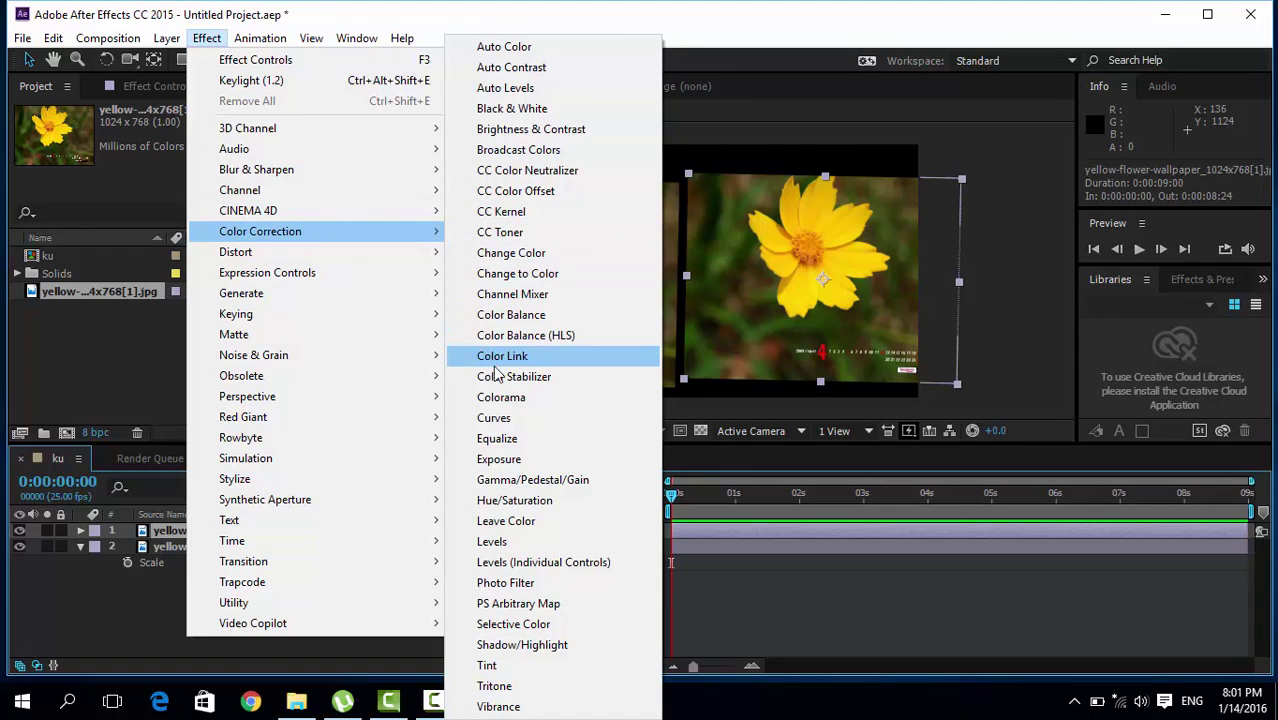
Apply Curves to the top photo and raise its Red channel to tint the right flower red
left_click(493, 418)
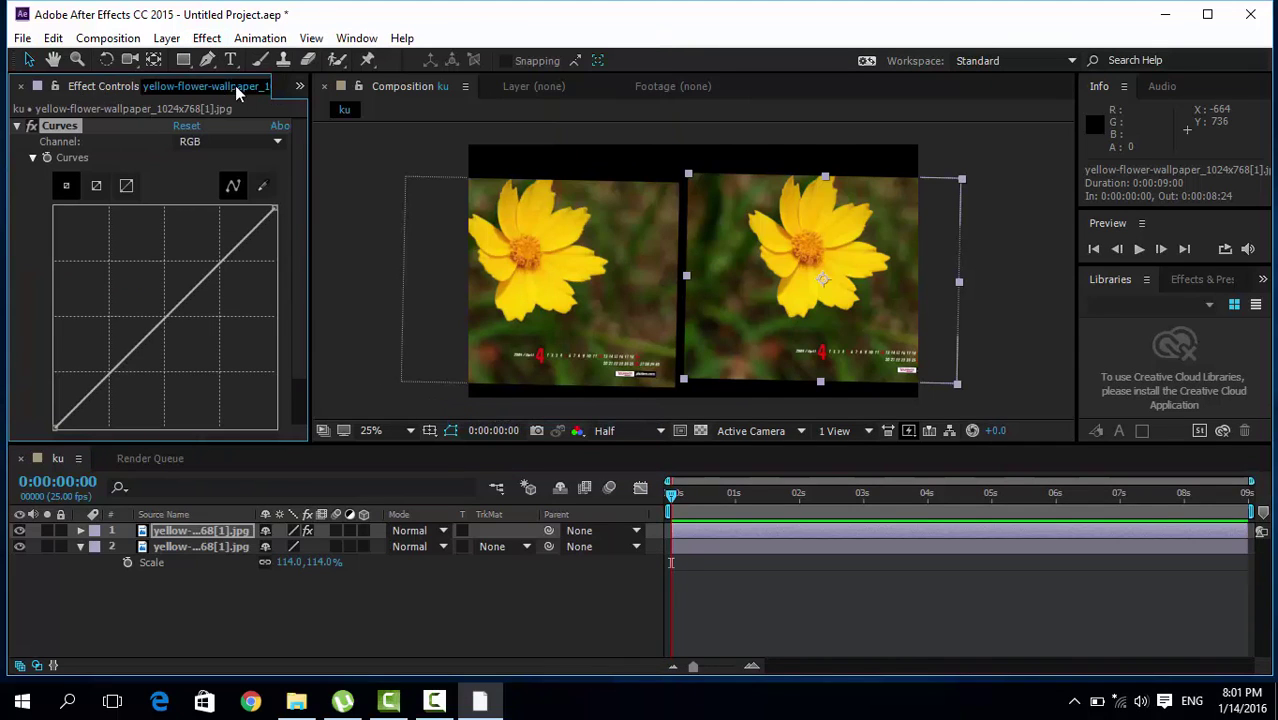
left_click(299, 86)
left_click(325, 110)
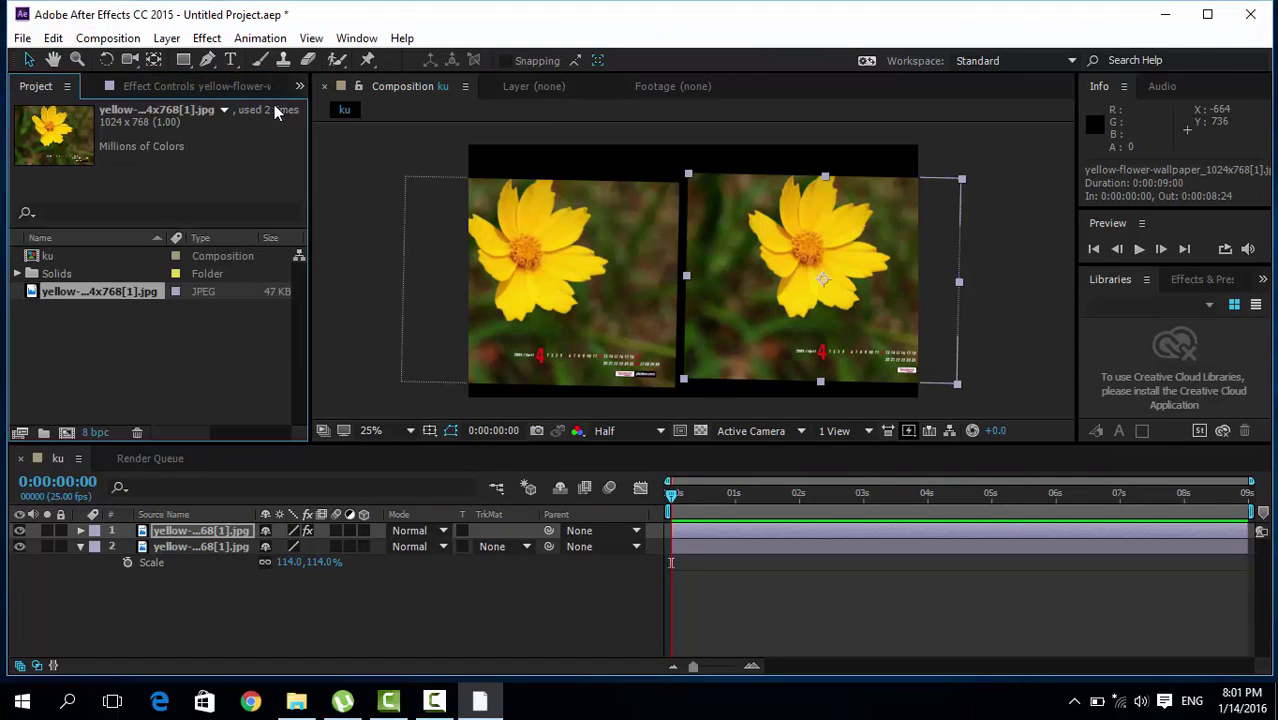
left_click(200, 83)
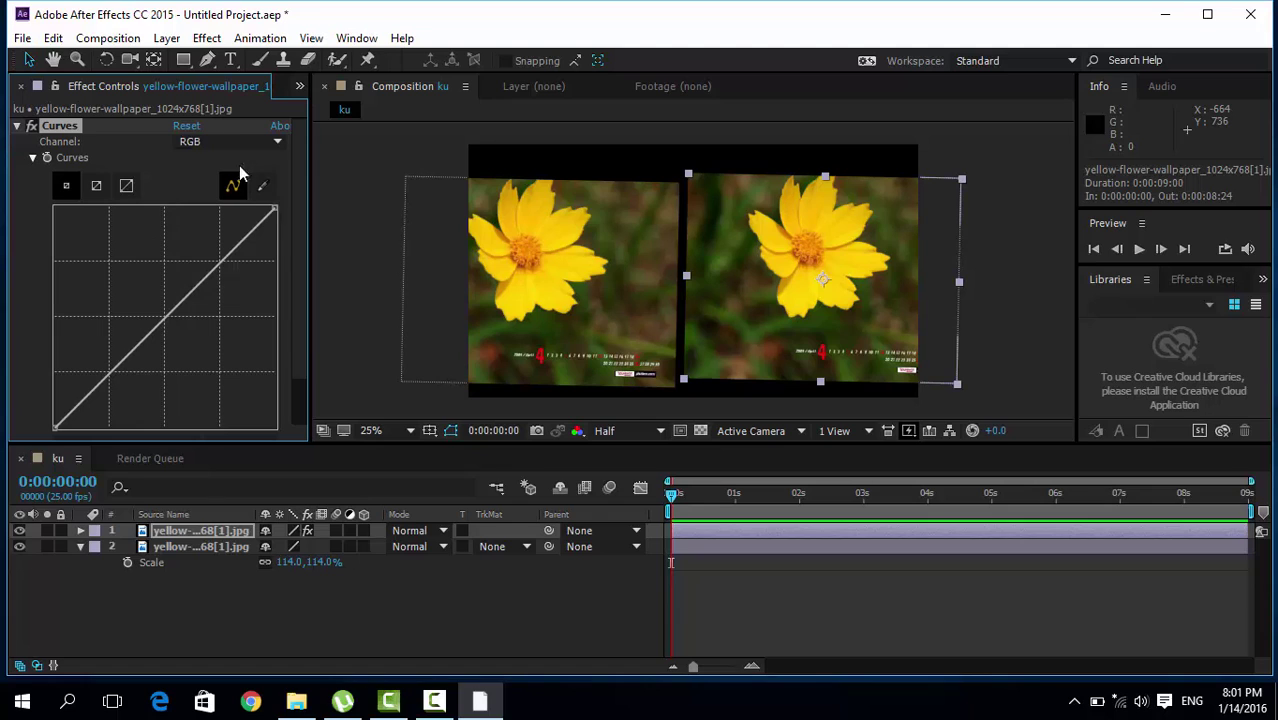
left_click(219, 143)
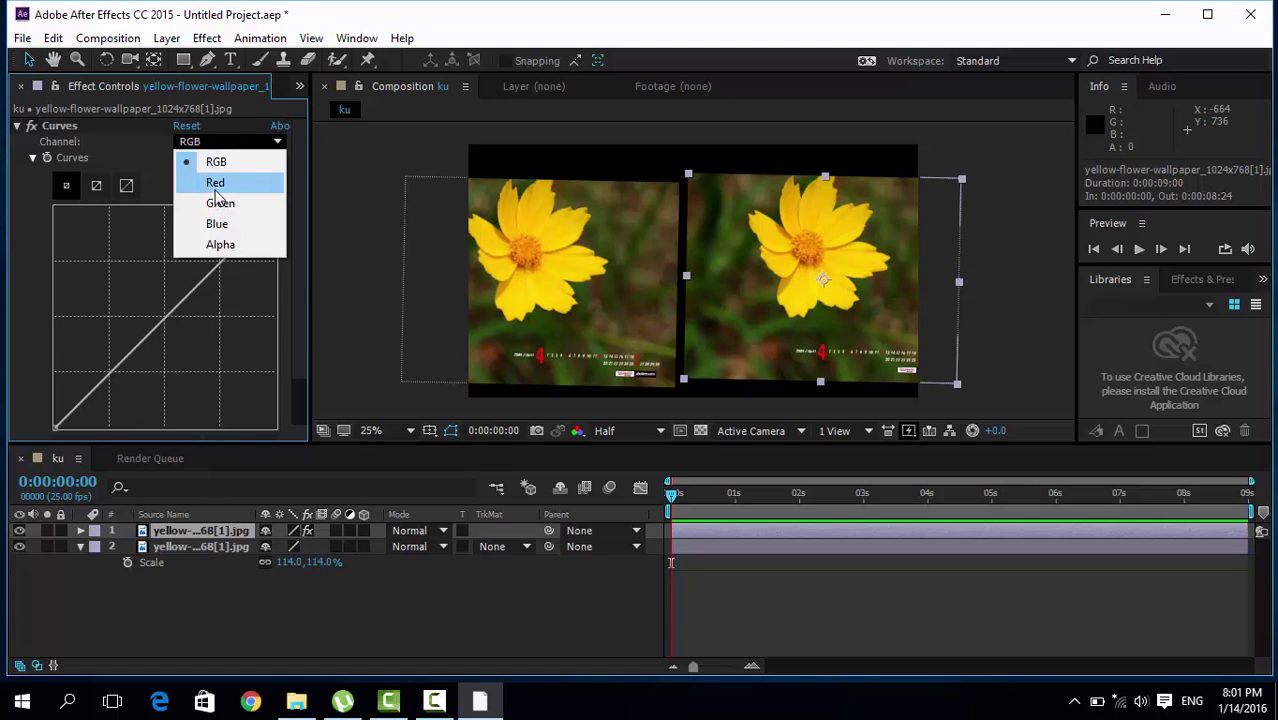
left_click(215, 185)
left_click_drag(176, 310, 98, 272)
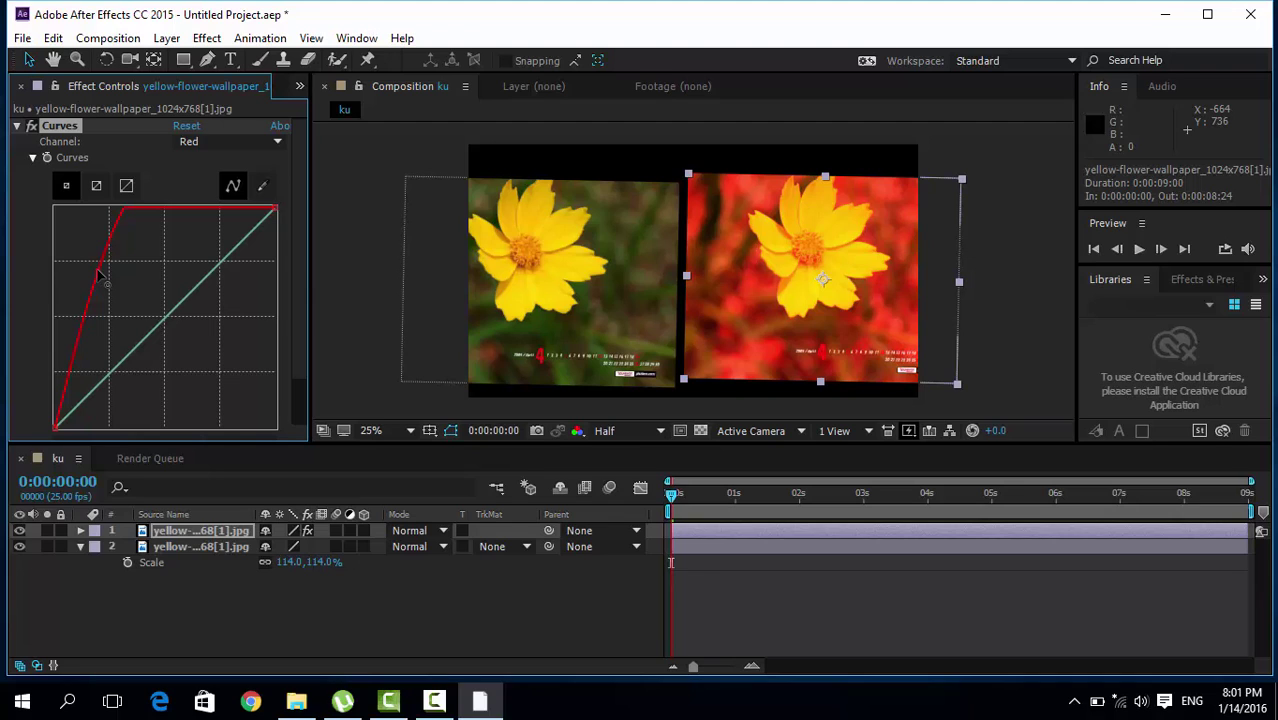
left_click(158, 535)
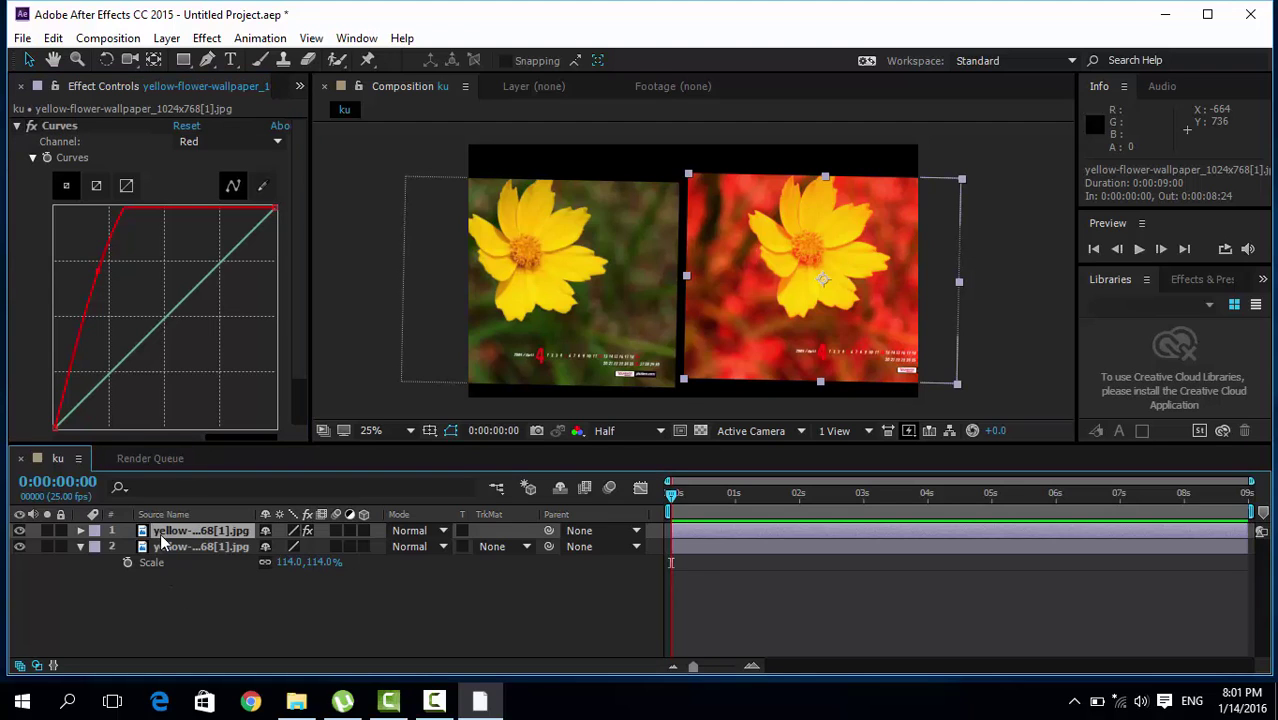
Copy the red Curves effect from the right photo and paste it onto the left photo
left_click(165, 546)
left_click(163, 532, "shift")
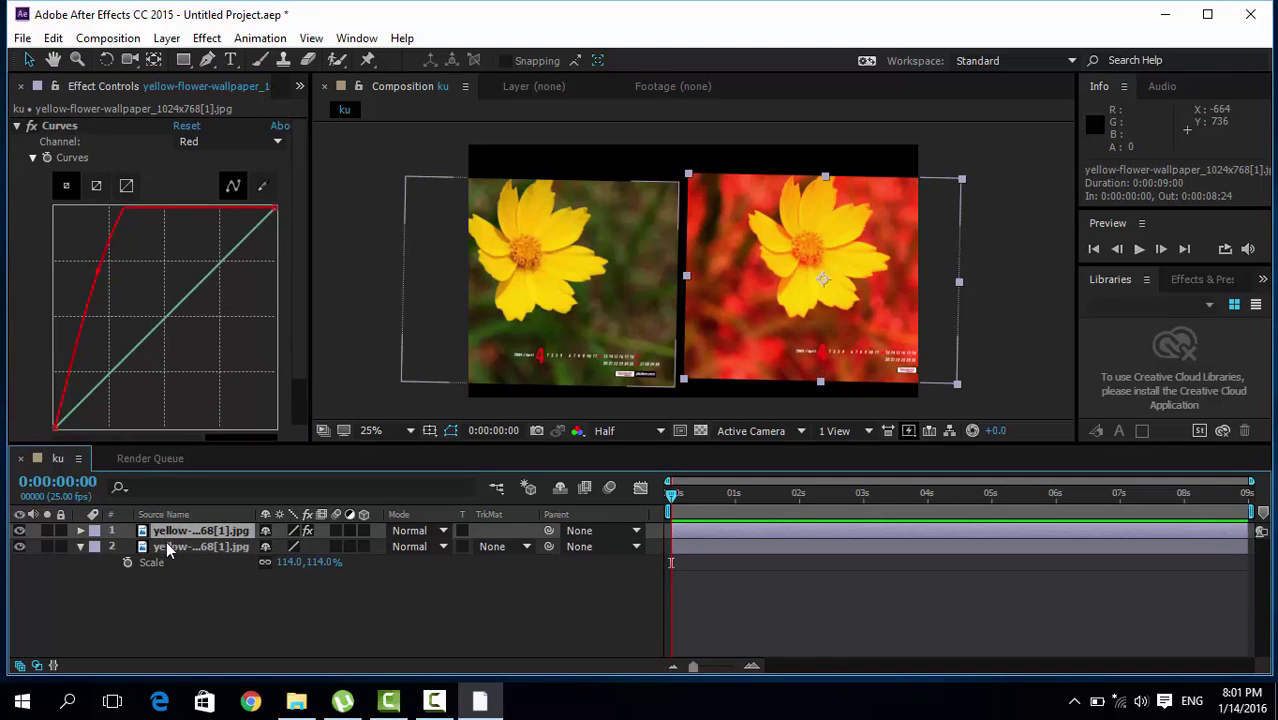
left_click(166, 544)
left_click(166, 531)
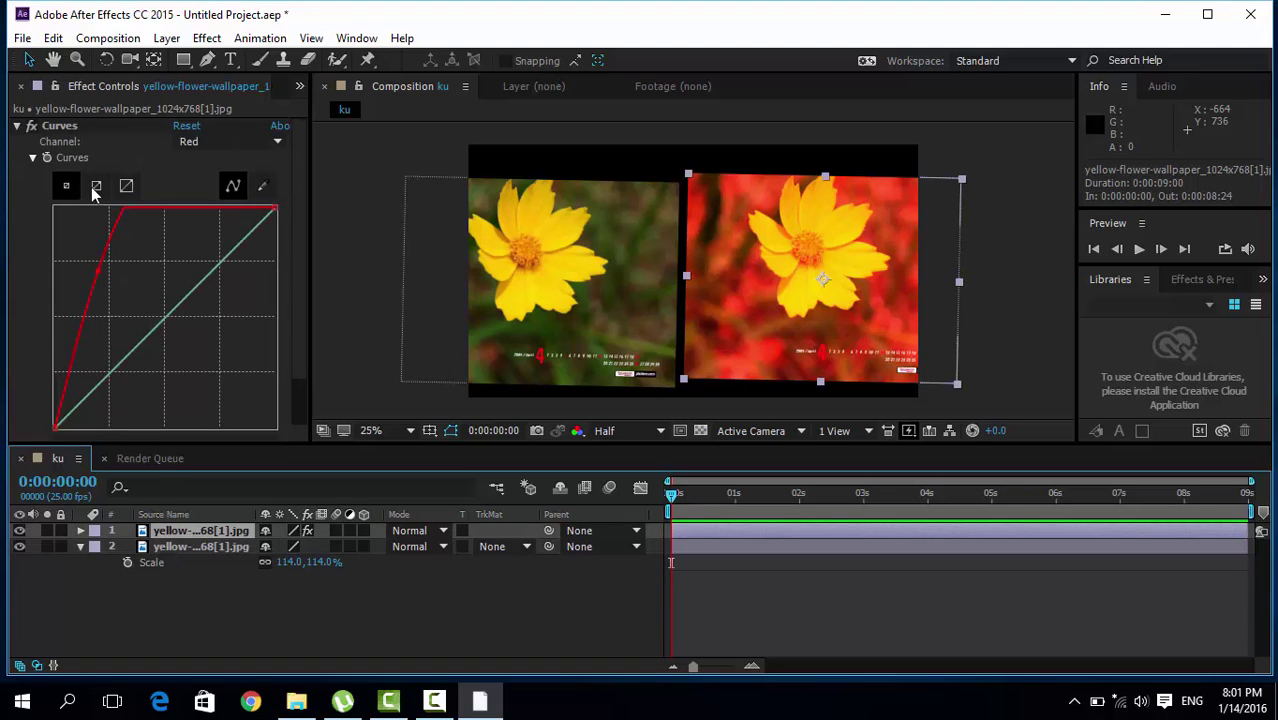
left_click(60, 128)
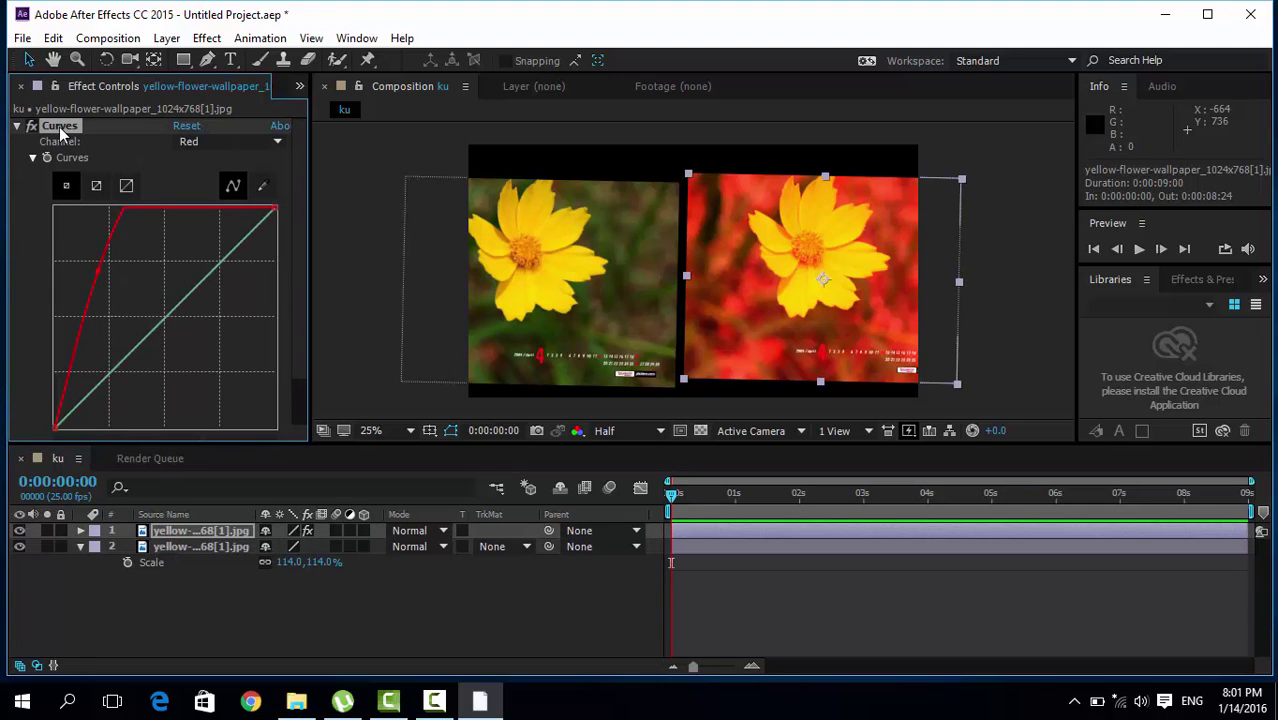
left_click(176, 544)
left_click(119, 195)
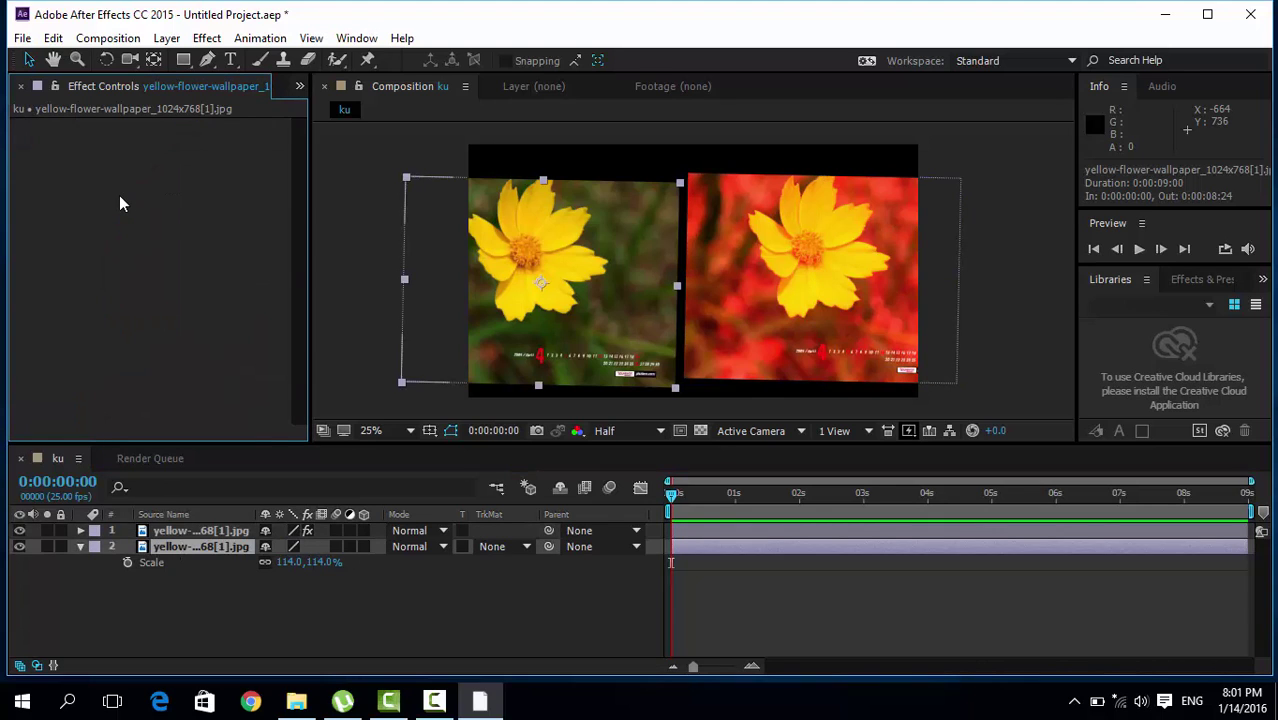
key("ctrl+v")
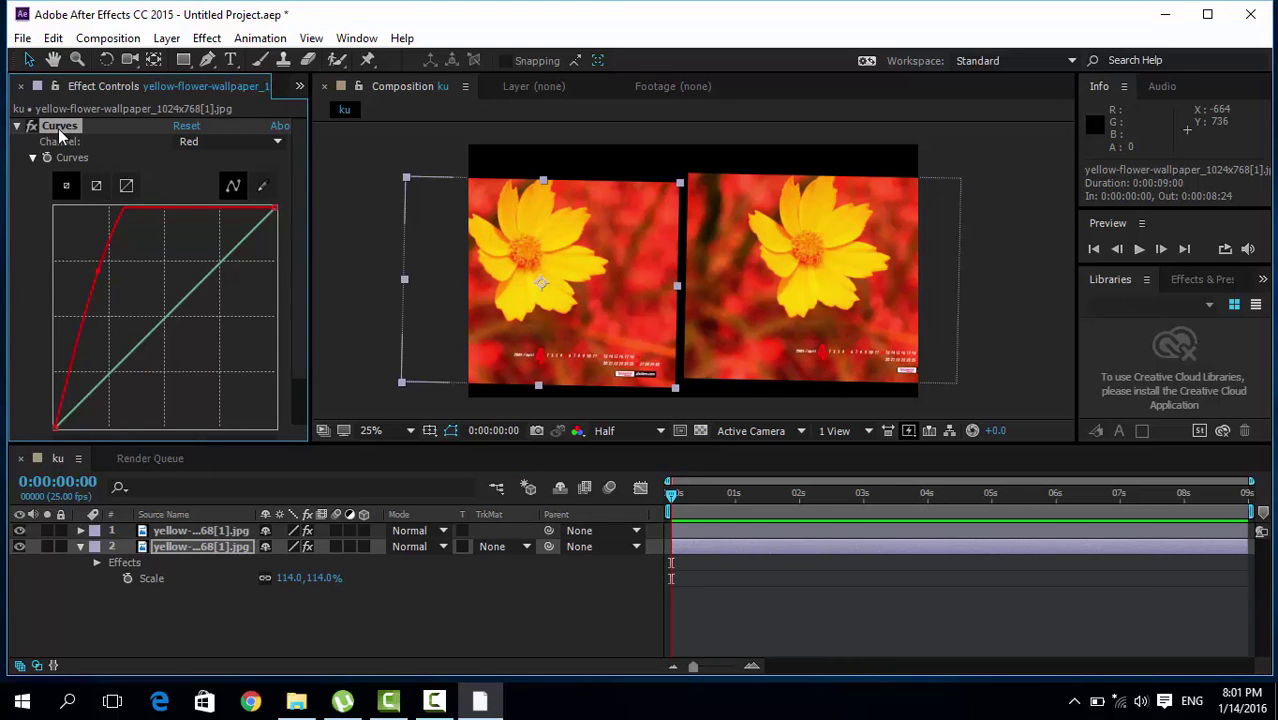
Delete the Curves effect from both the left and right photos
key("Delete")
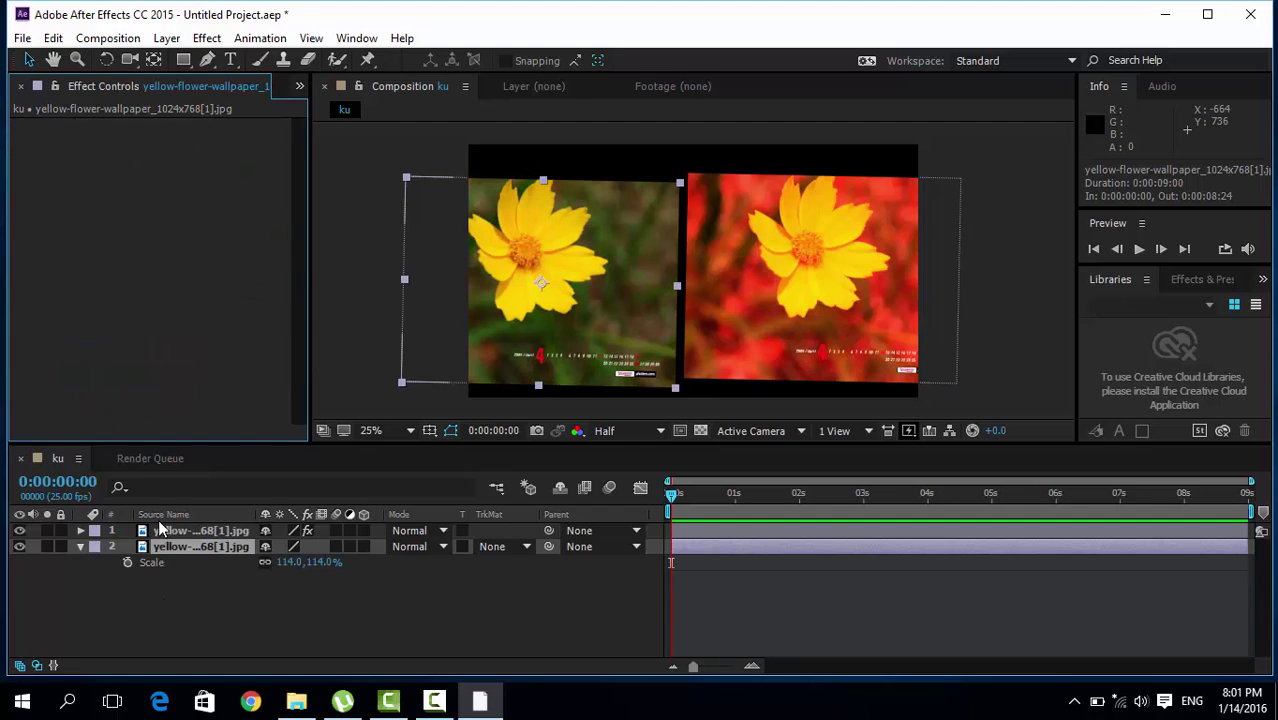
left_click(168, 531)
left_click(52, 128)
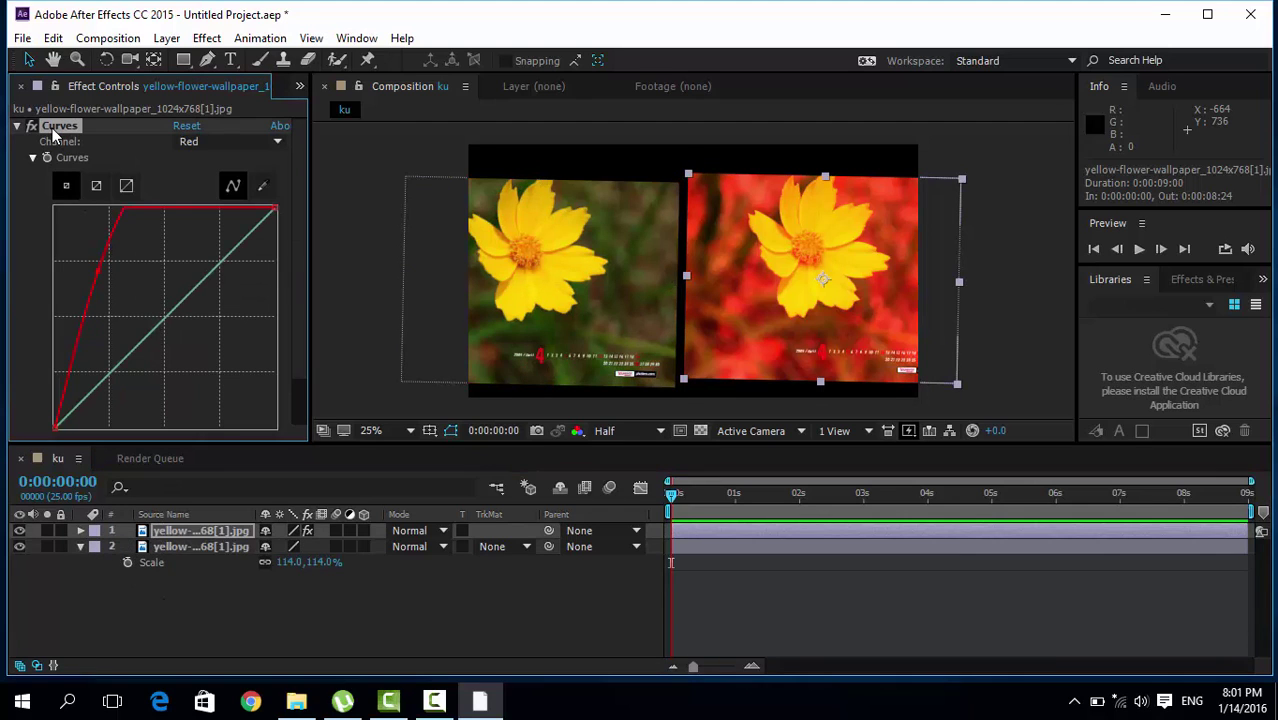
key("Delete")
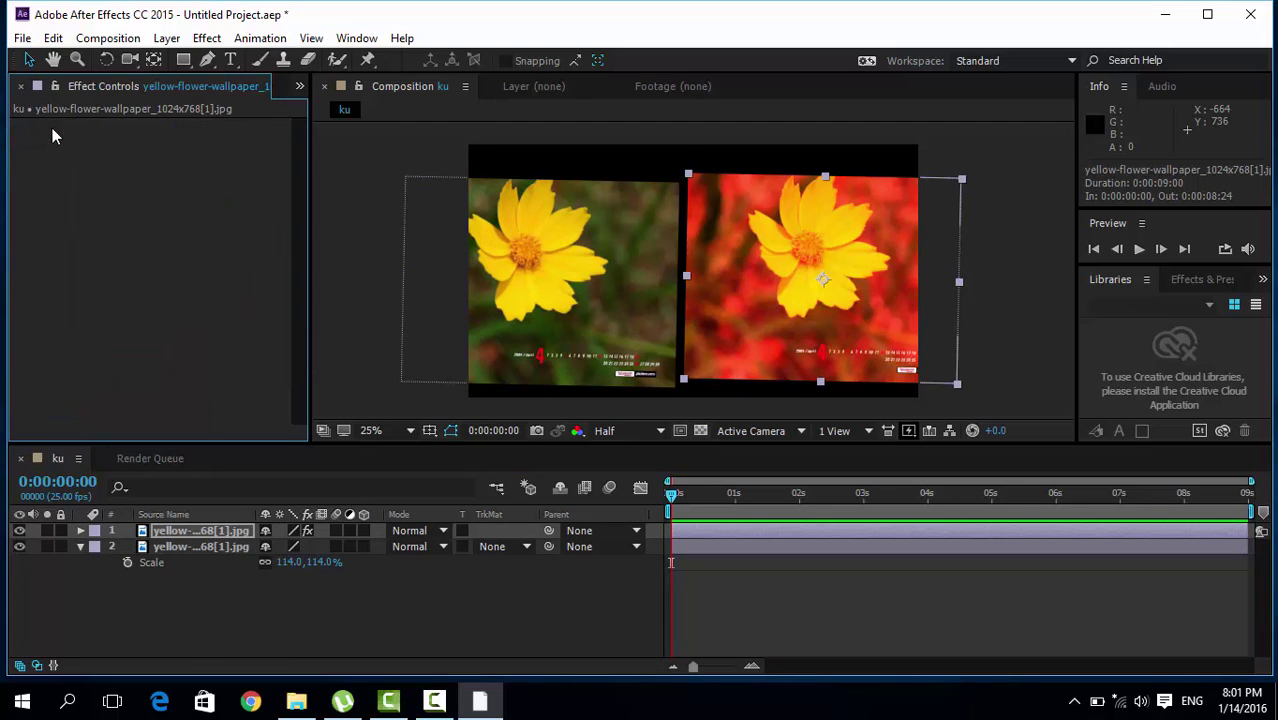
Add a new adjustment layer at the top of the ku comp
right_click(165, 598)
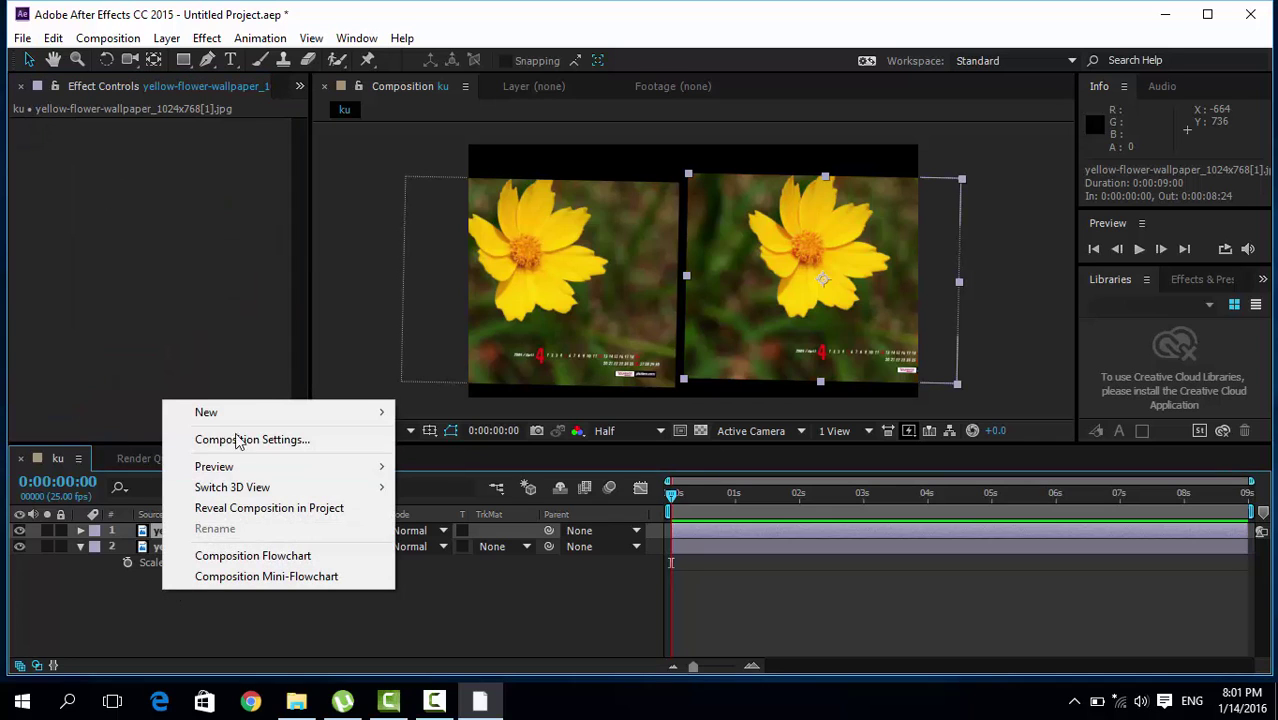
mouse_move(354, 411)
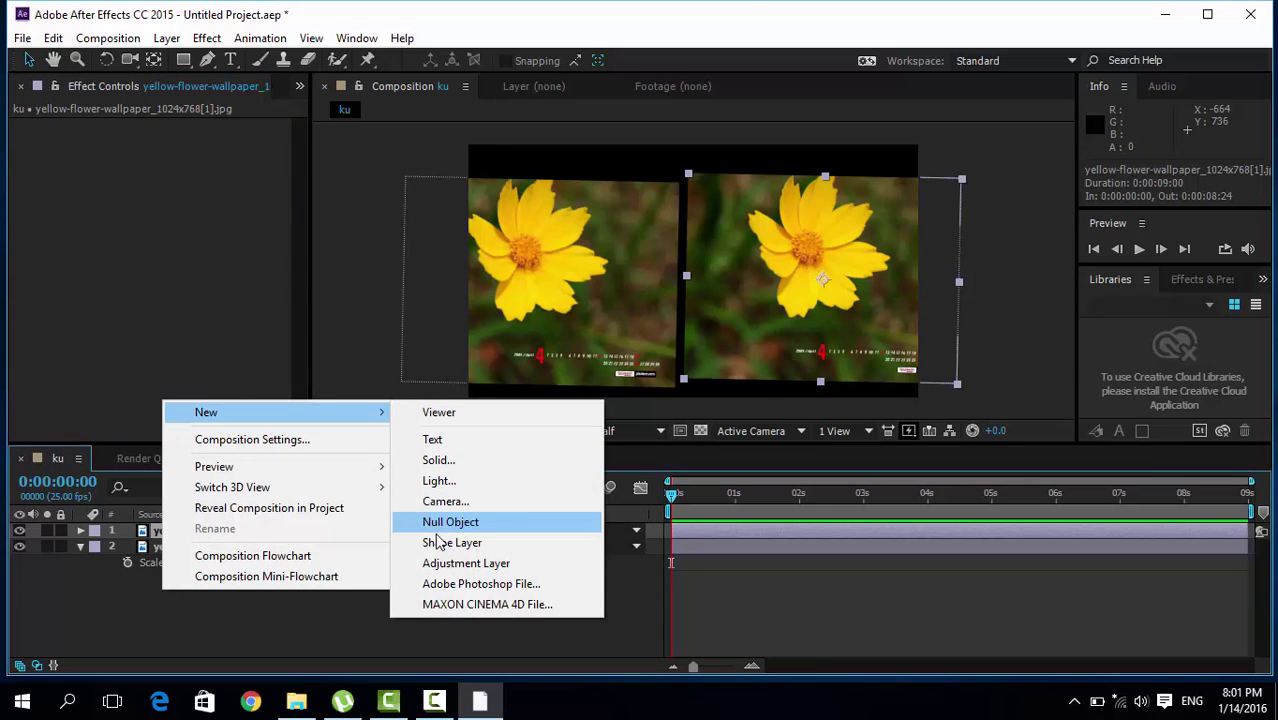
left_click(445, 563)
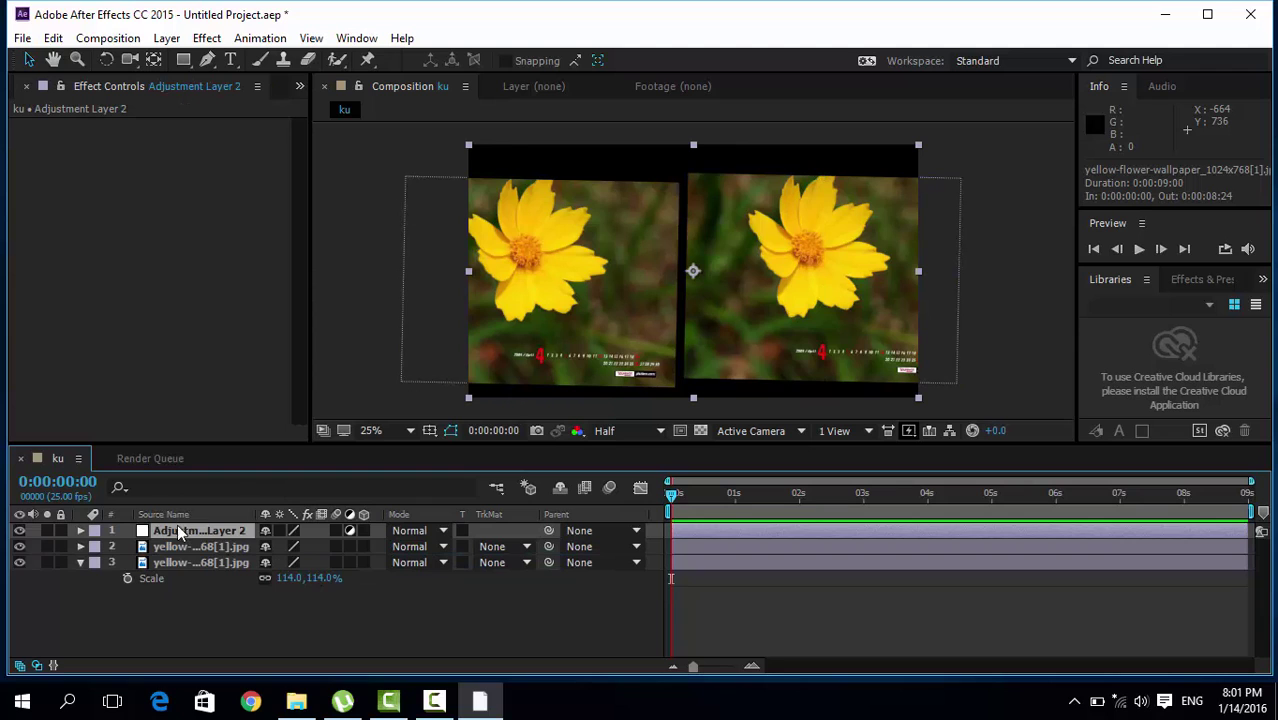
Apply Curves to the adjustment layer and open its channel choice for Red
right_click(86, 167)
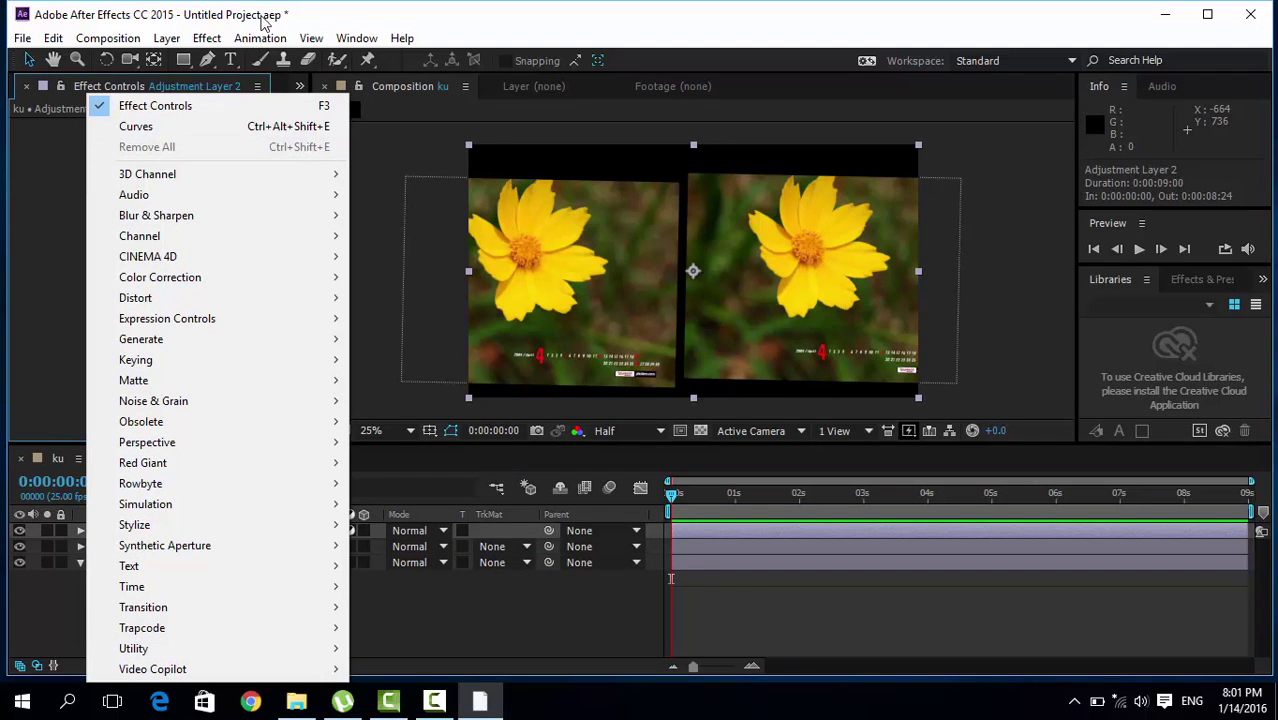
left_click(255, 22)
left_click(207, 38)
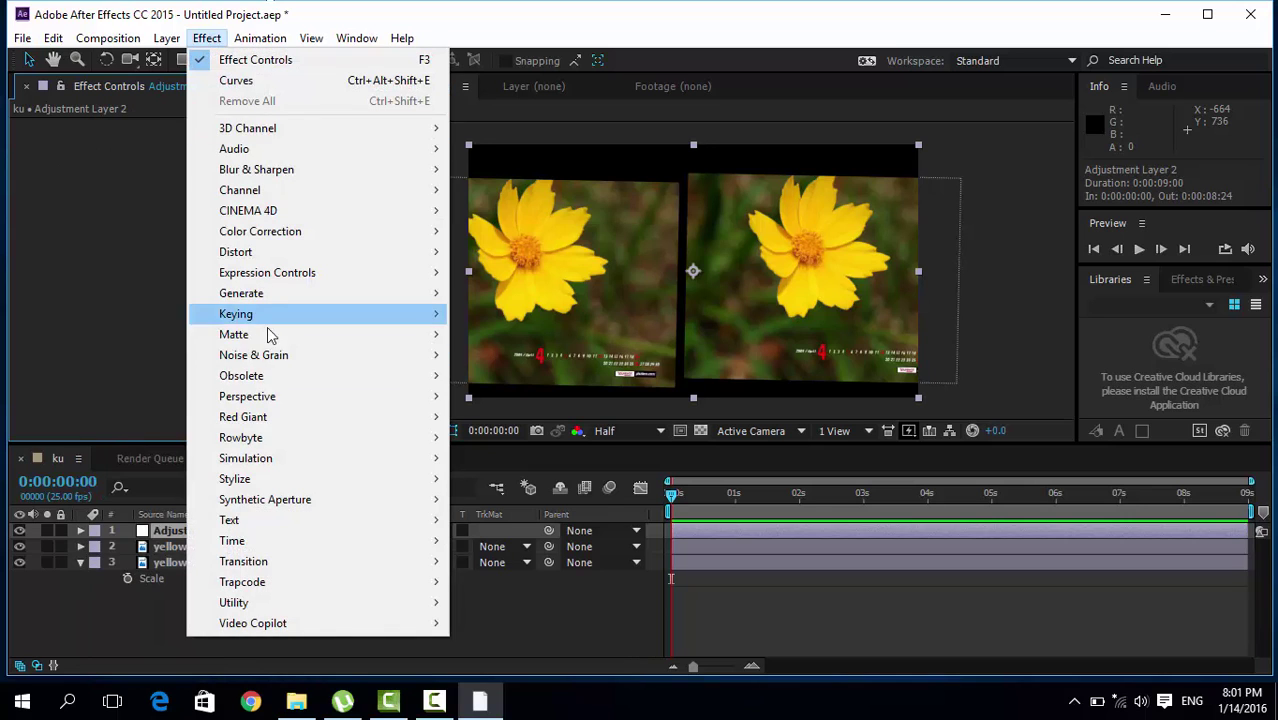
left_click(288, 79)
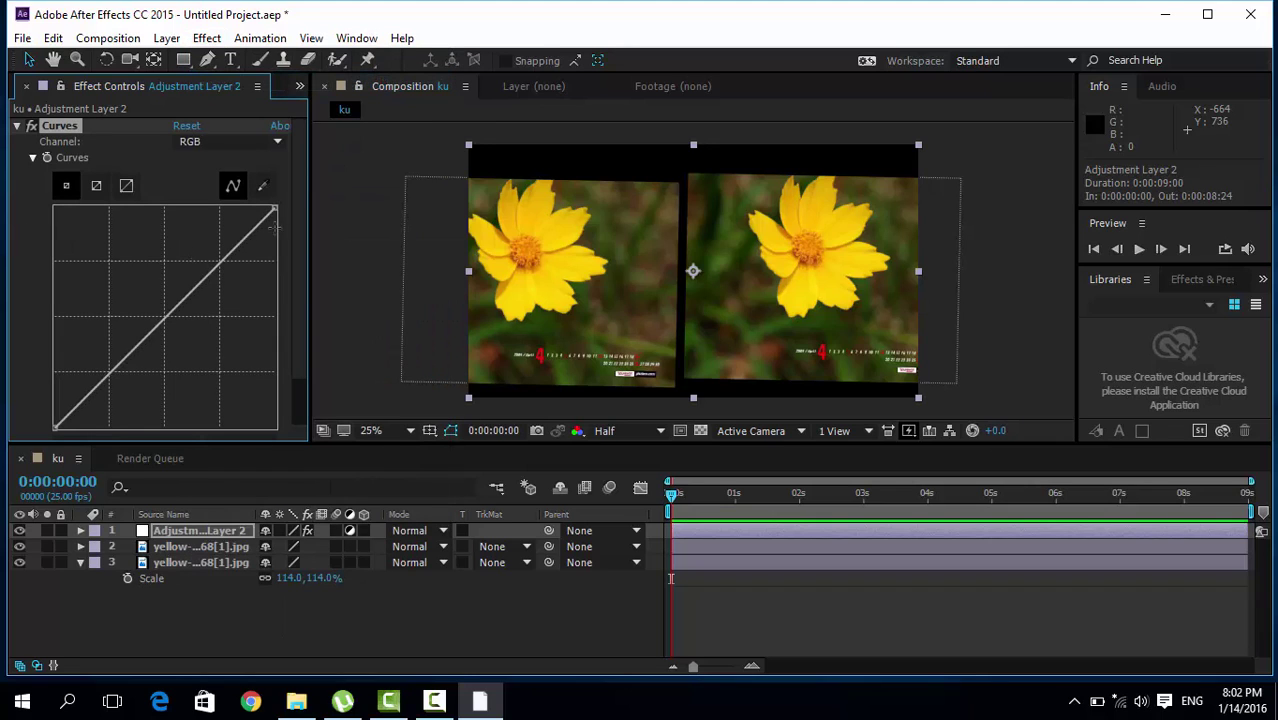
left_click(220, 141)
Bow the Red-channel curve upward and toggle the adjustment layer to compare the red tint
left_click(214, 180)
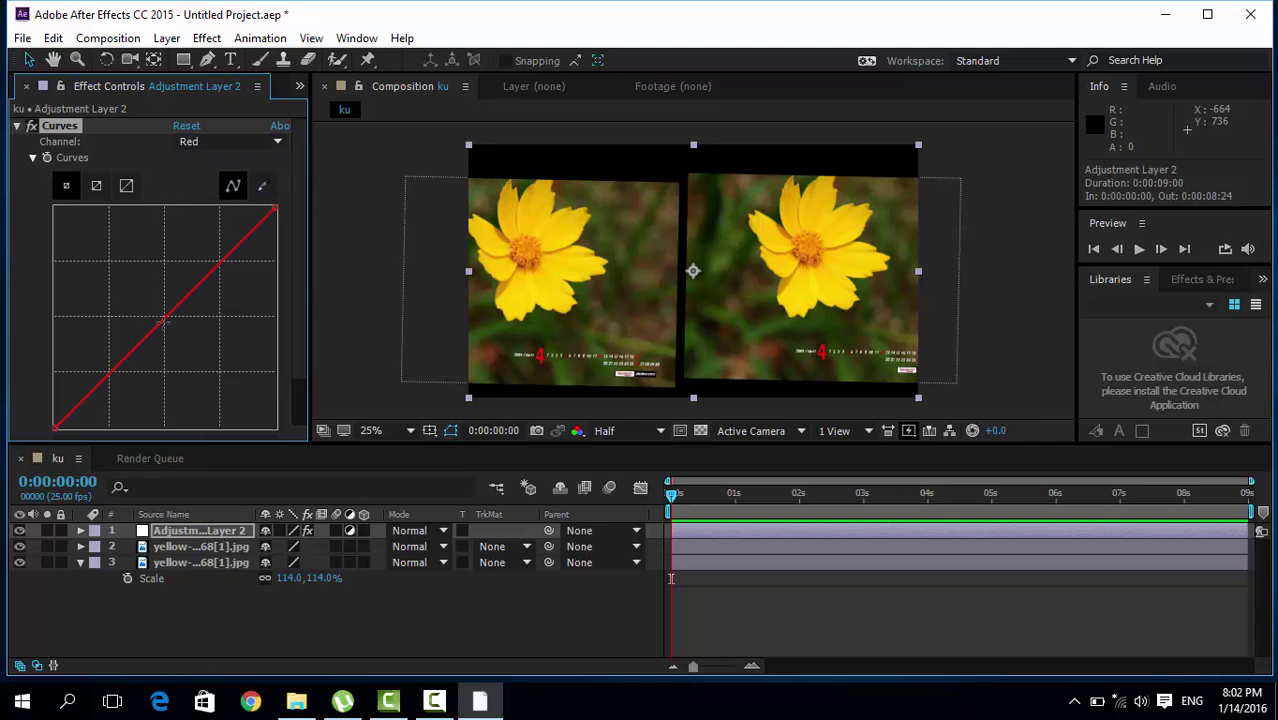
left_click_drag(163, 322, 116, 285)
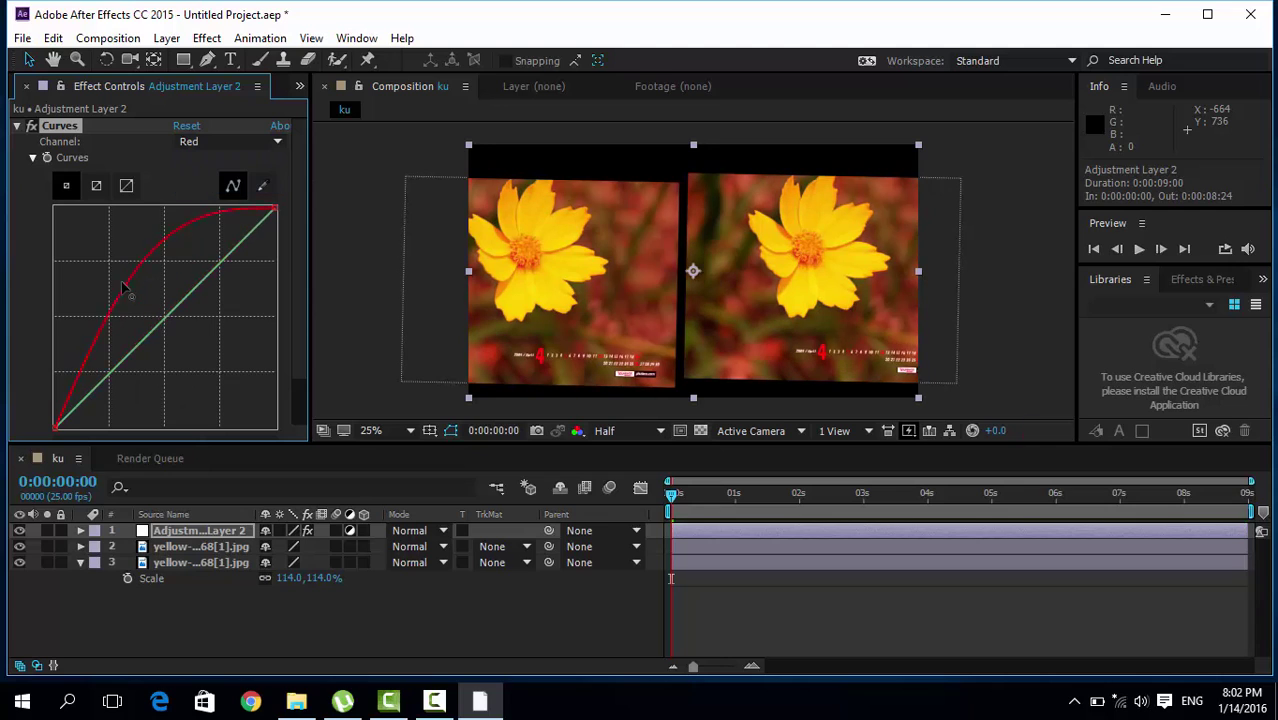
left_click(173, 537)
left_click(176, 547)
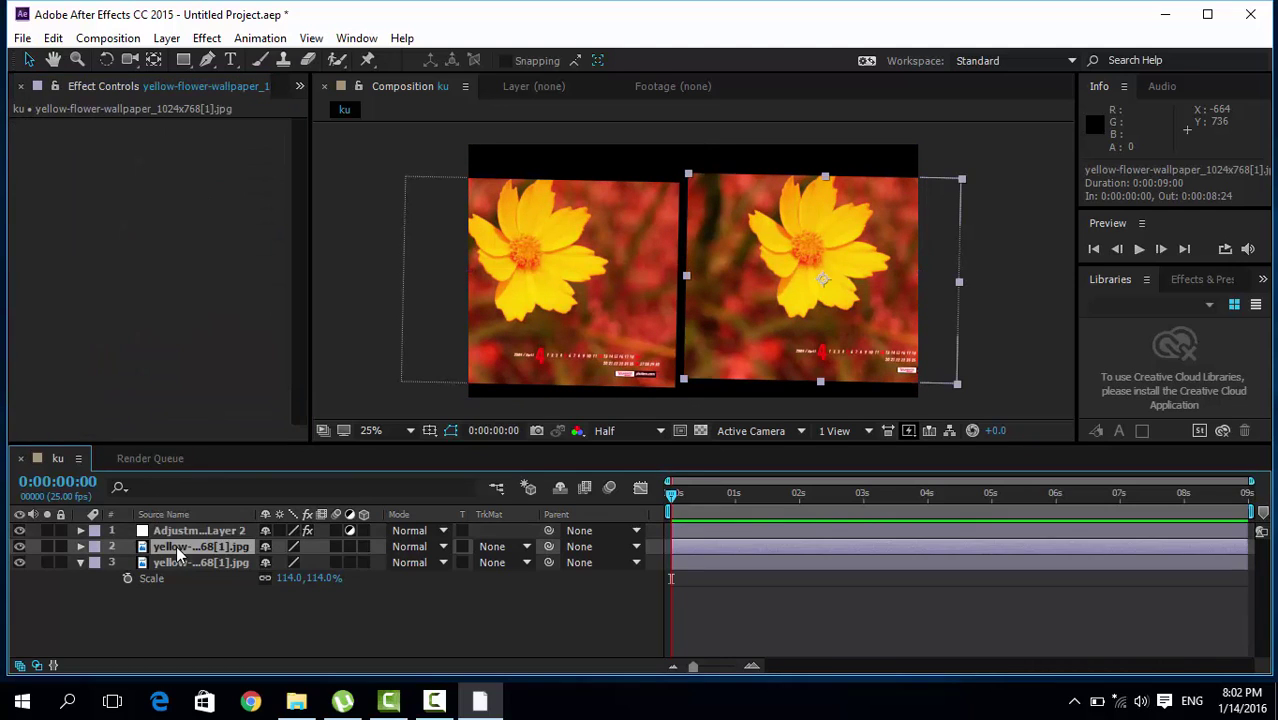
left_click(180, 562)
left_click(181, 546)
left_click(180, 530)
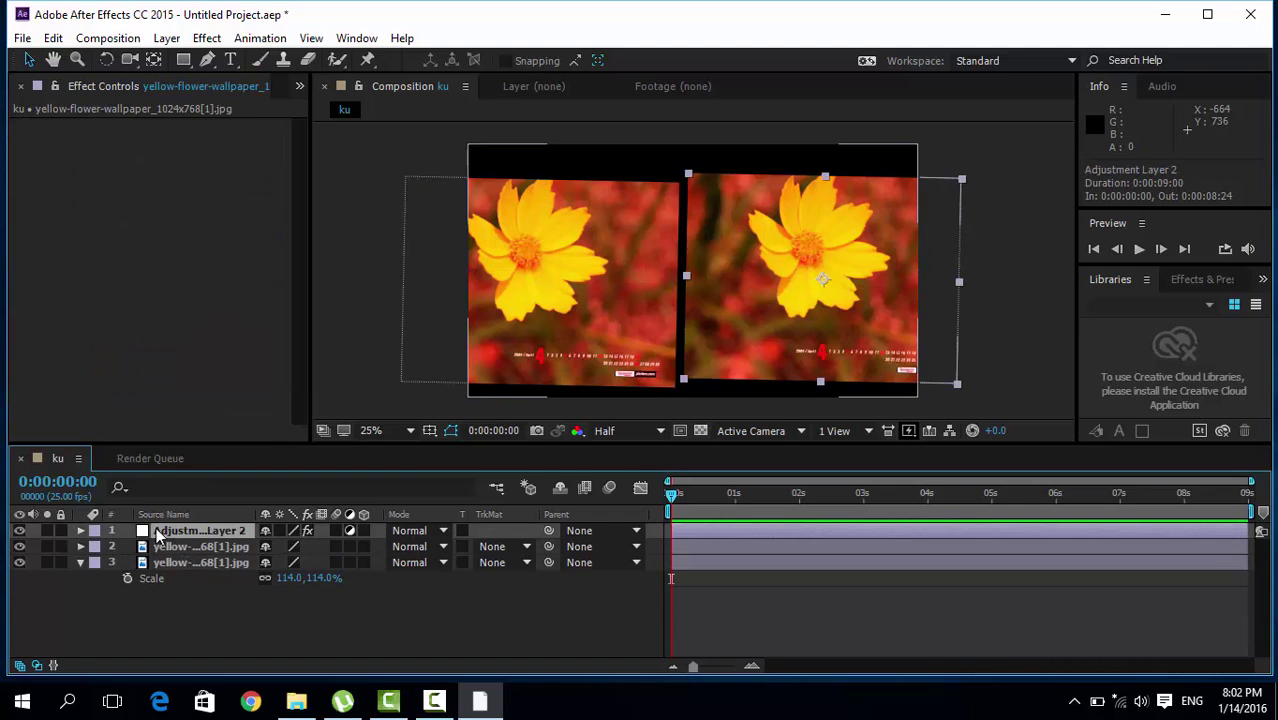
left_click(19, 531)
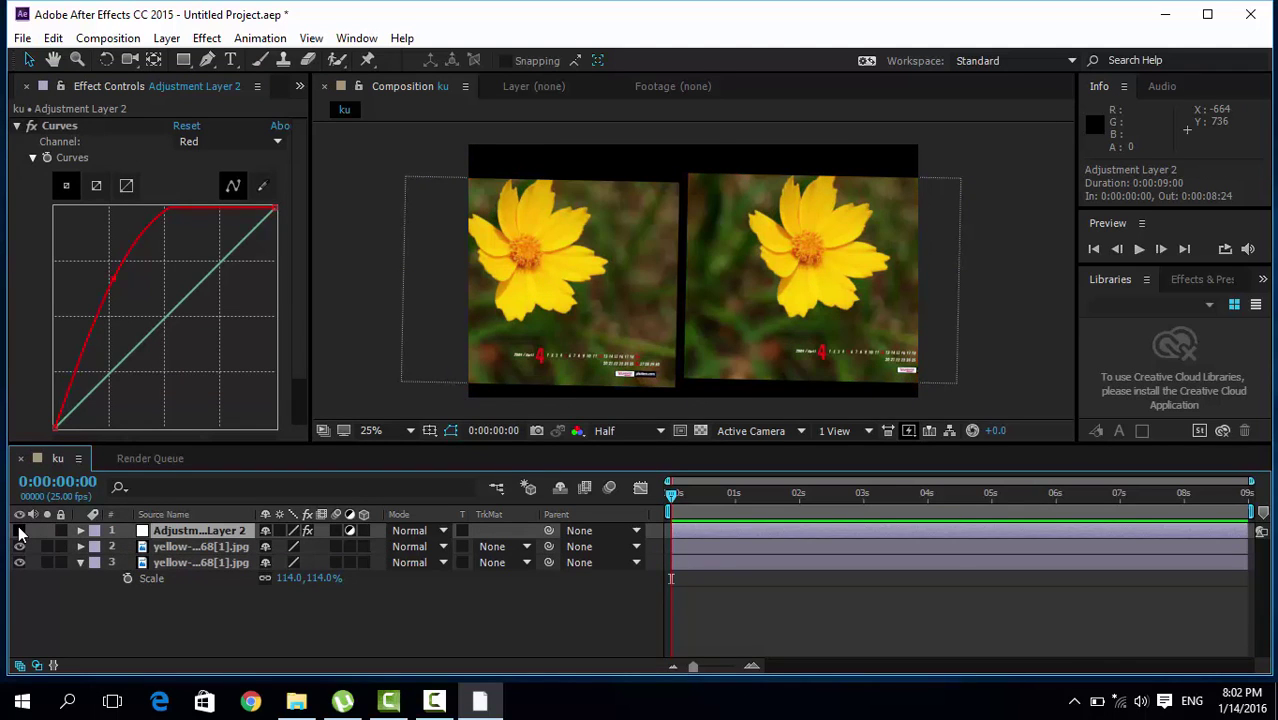
left_click(19, 531)
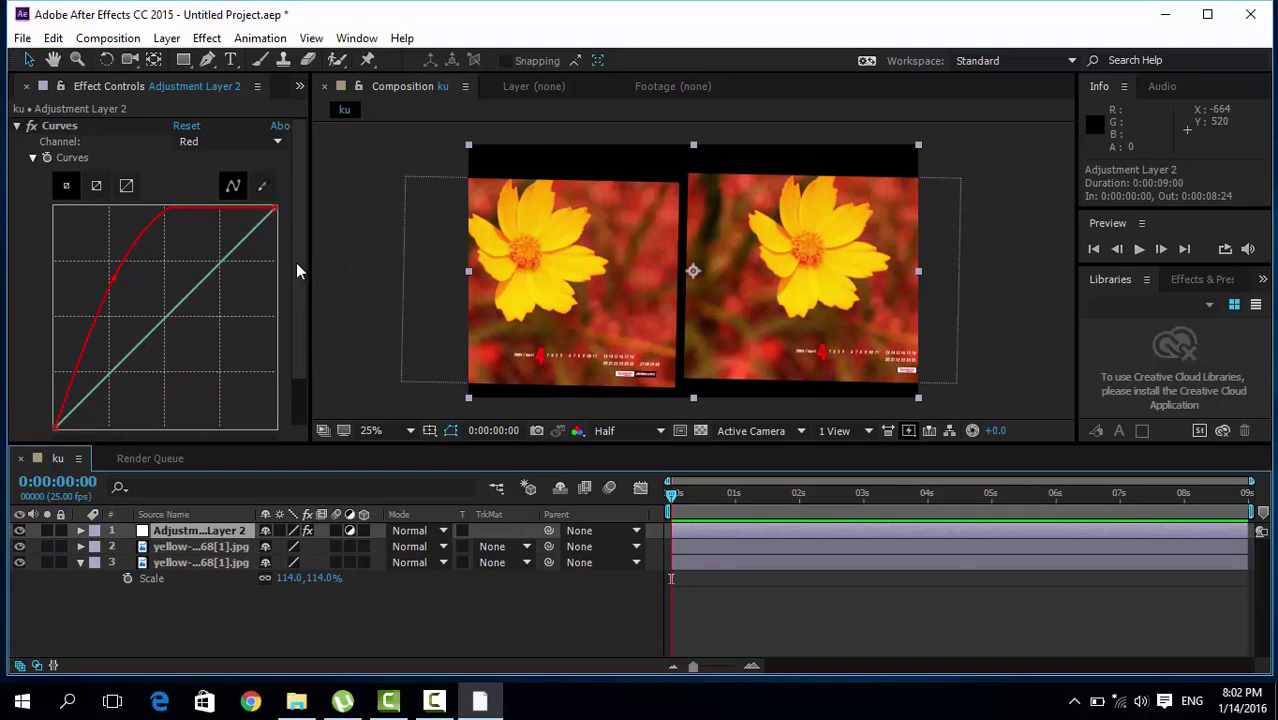
Compare the tint once more, then move the adjustment layer below the first photo layer
left_click_drag(297, 270, 303, 340)
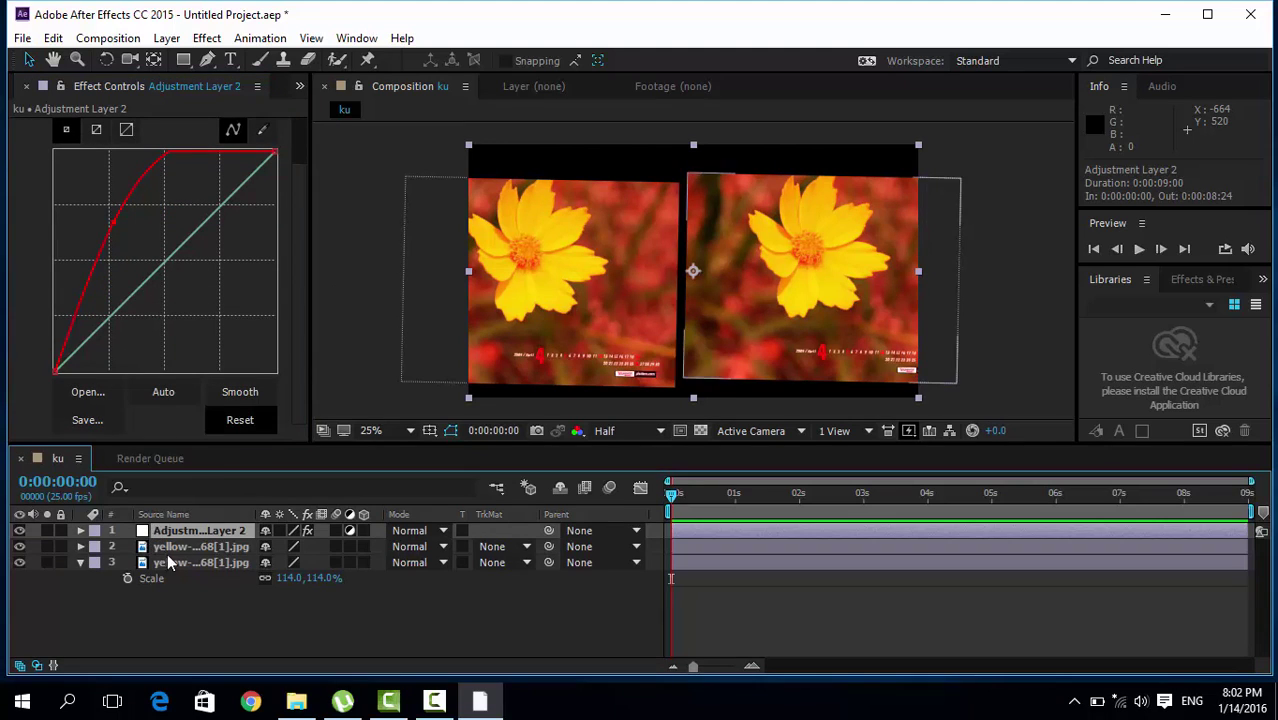
left_click(19, 531)
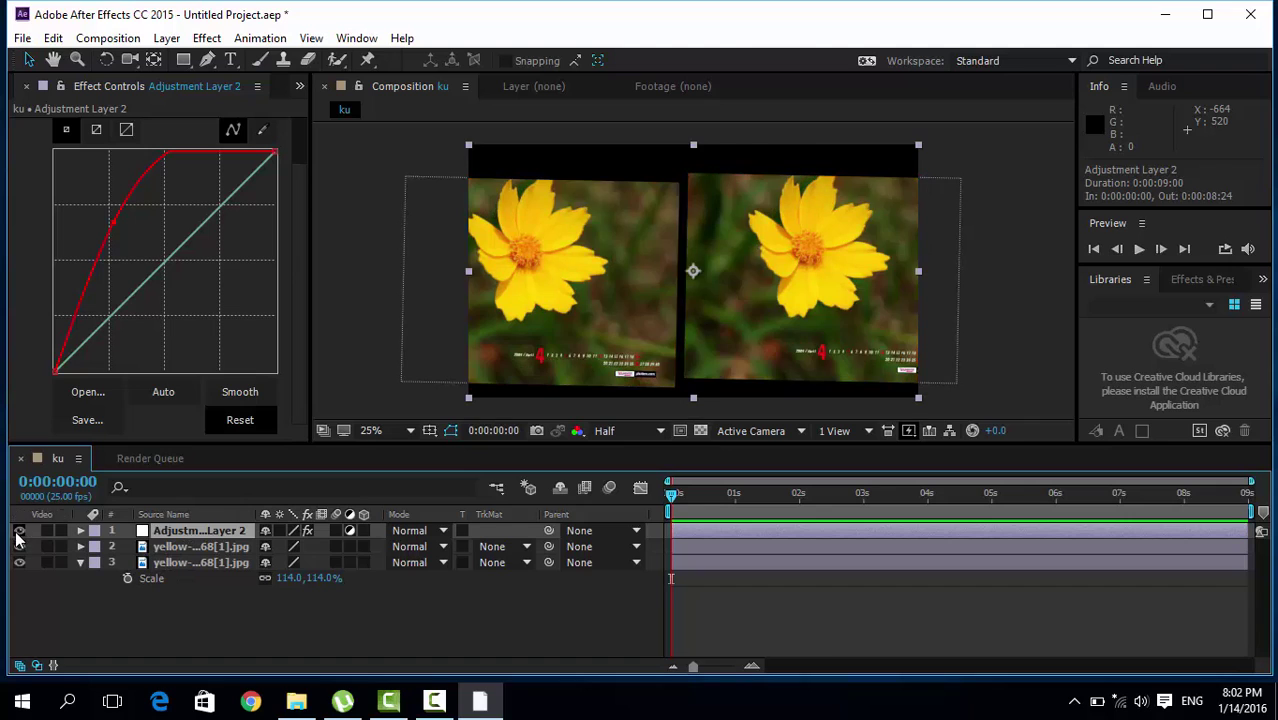
left_click(19, 531)
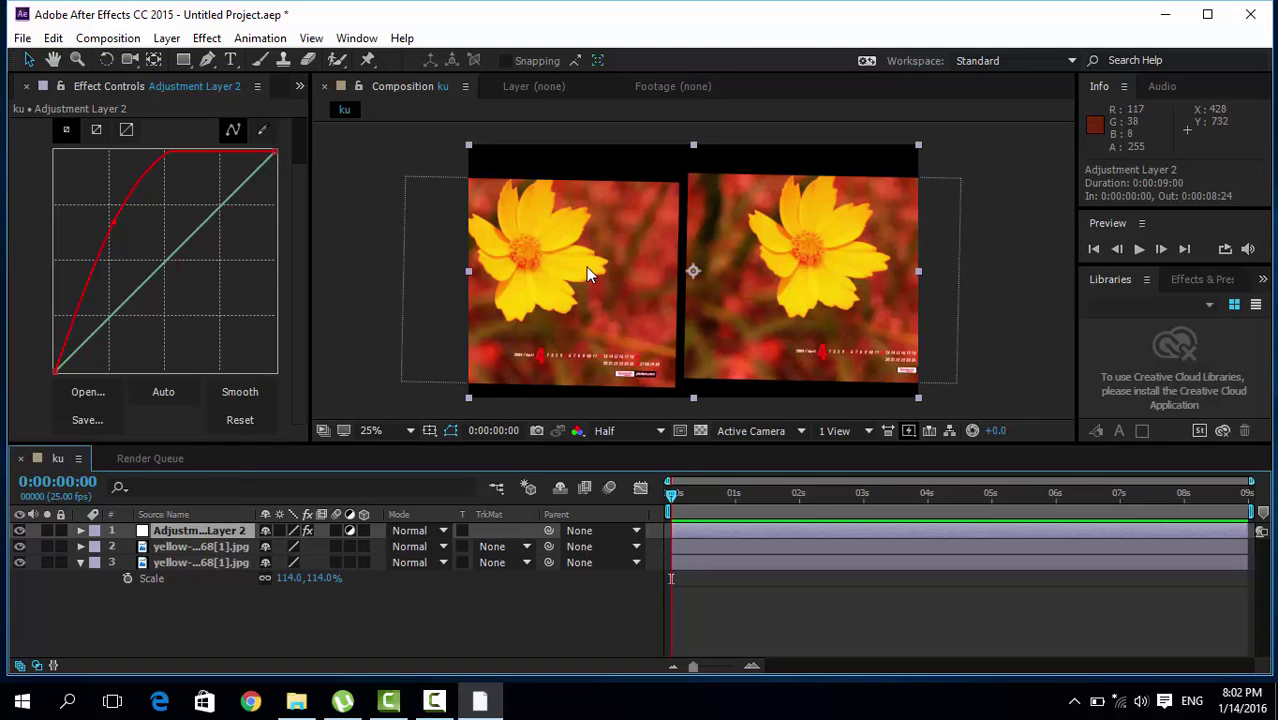
left_click_drag(190, 531, 186, 562)
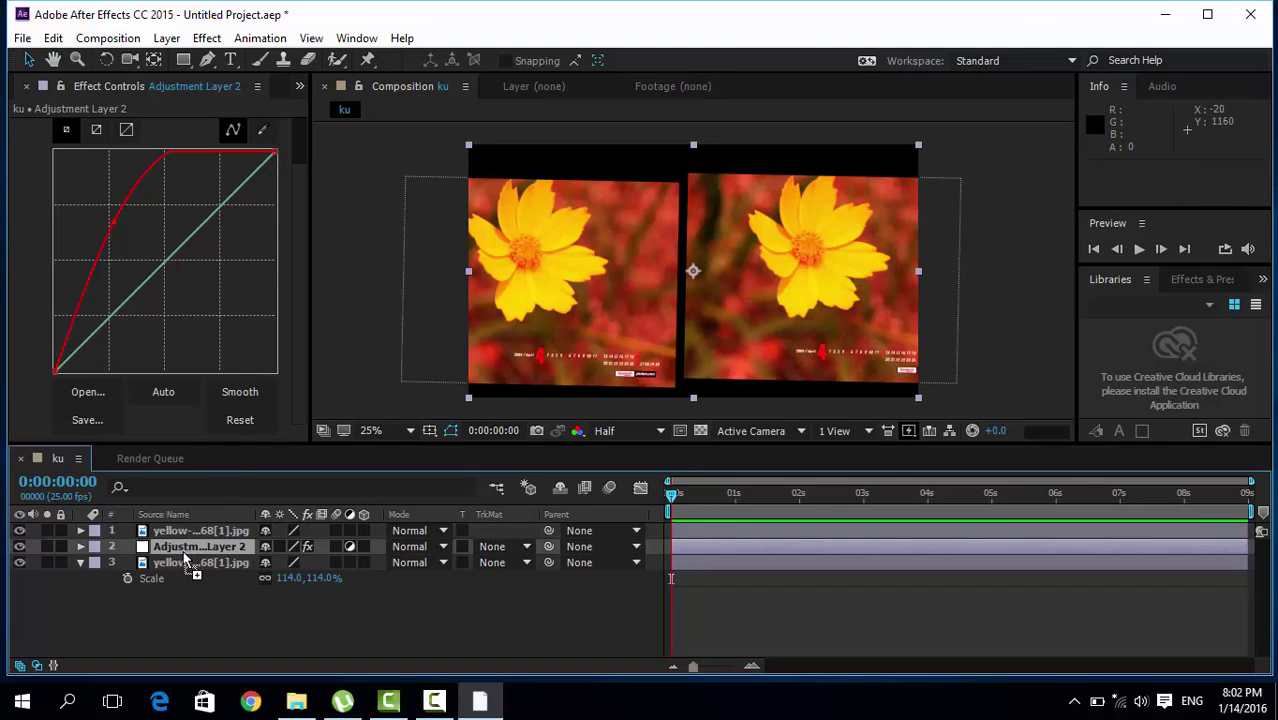
Return Adjustment Layer 2 to the top of the stack and delete its Curves effect
left_click(186, 533)
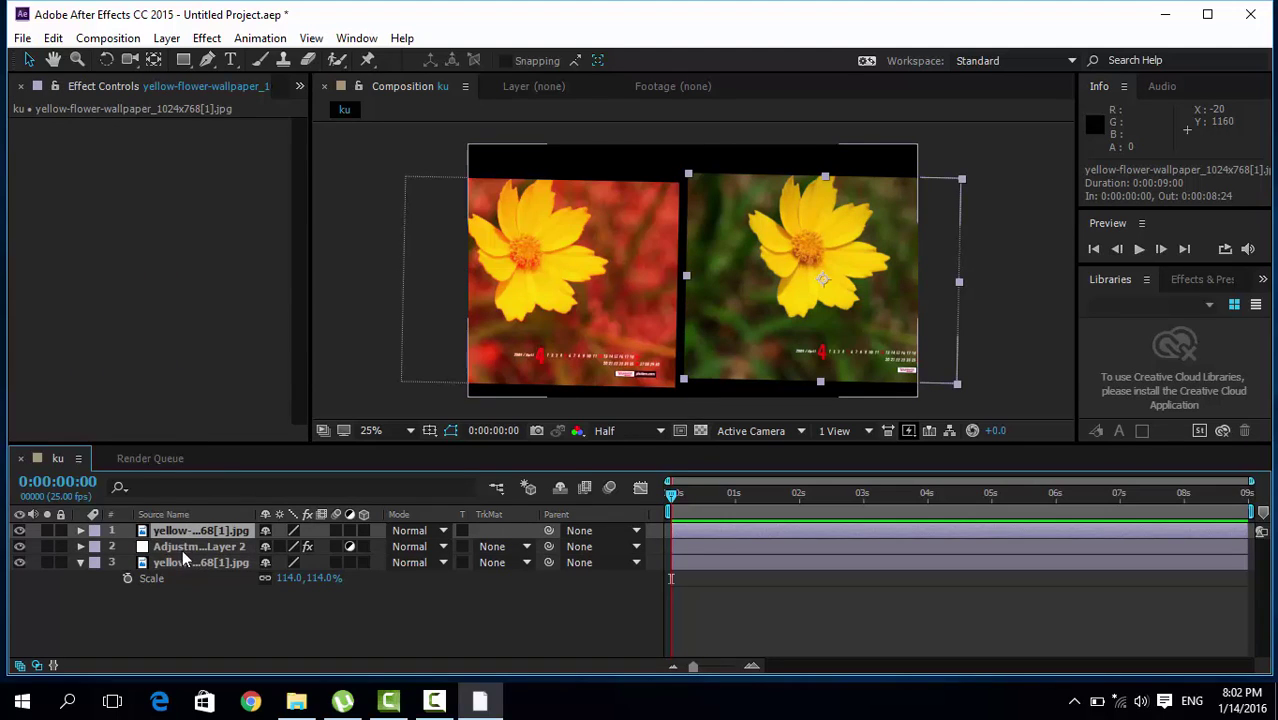
left_click(185, 549)
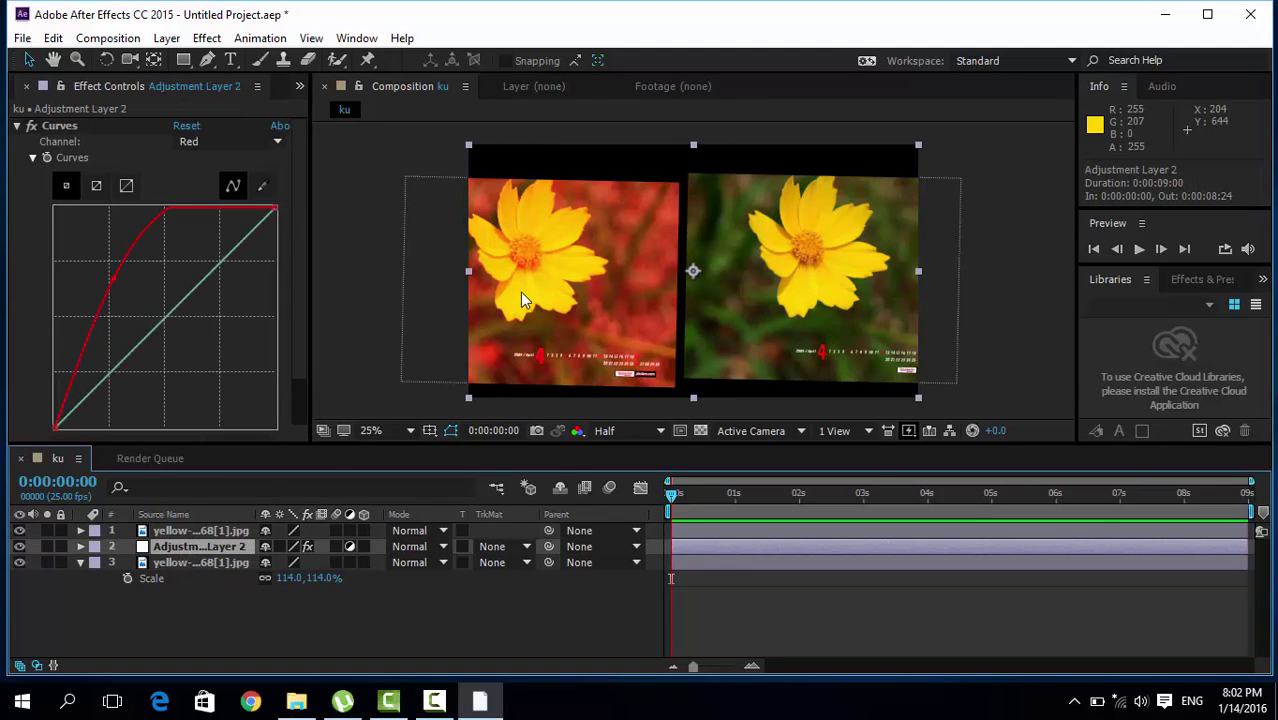
left_click(190, 562)
left_click(190, 548)
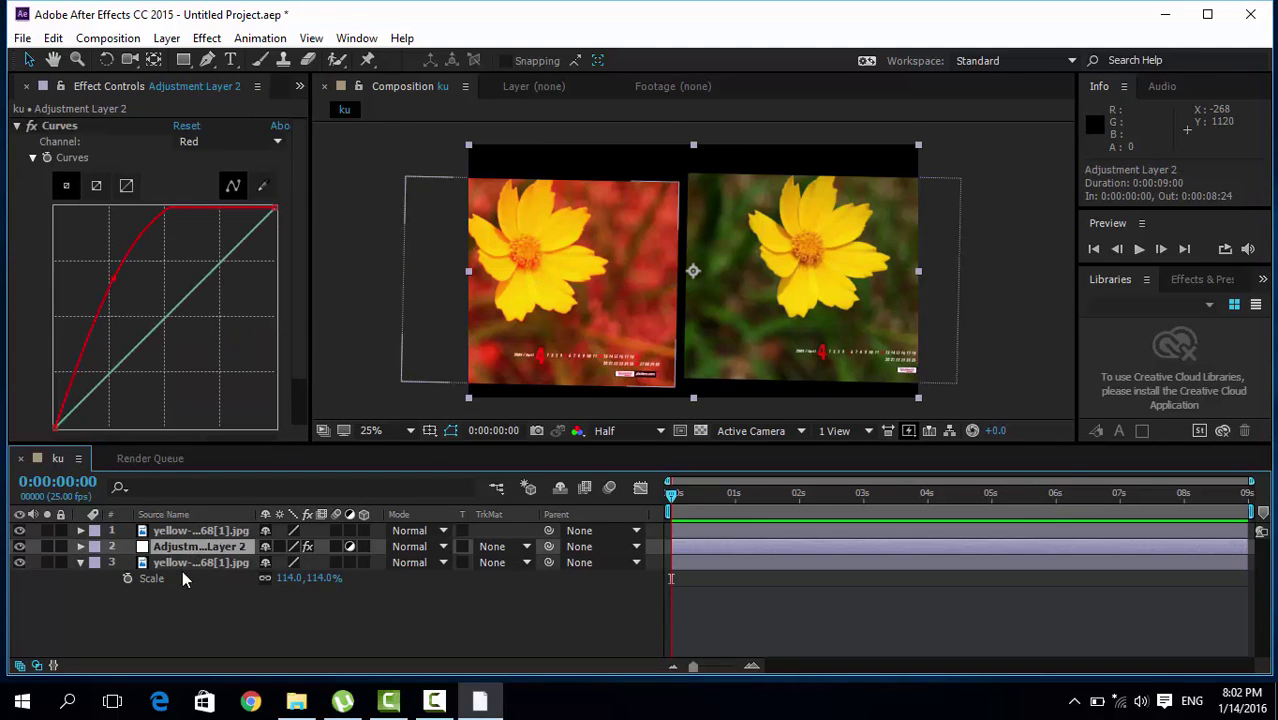
left_click(180, 562)
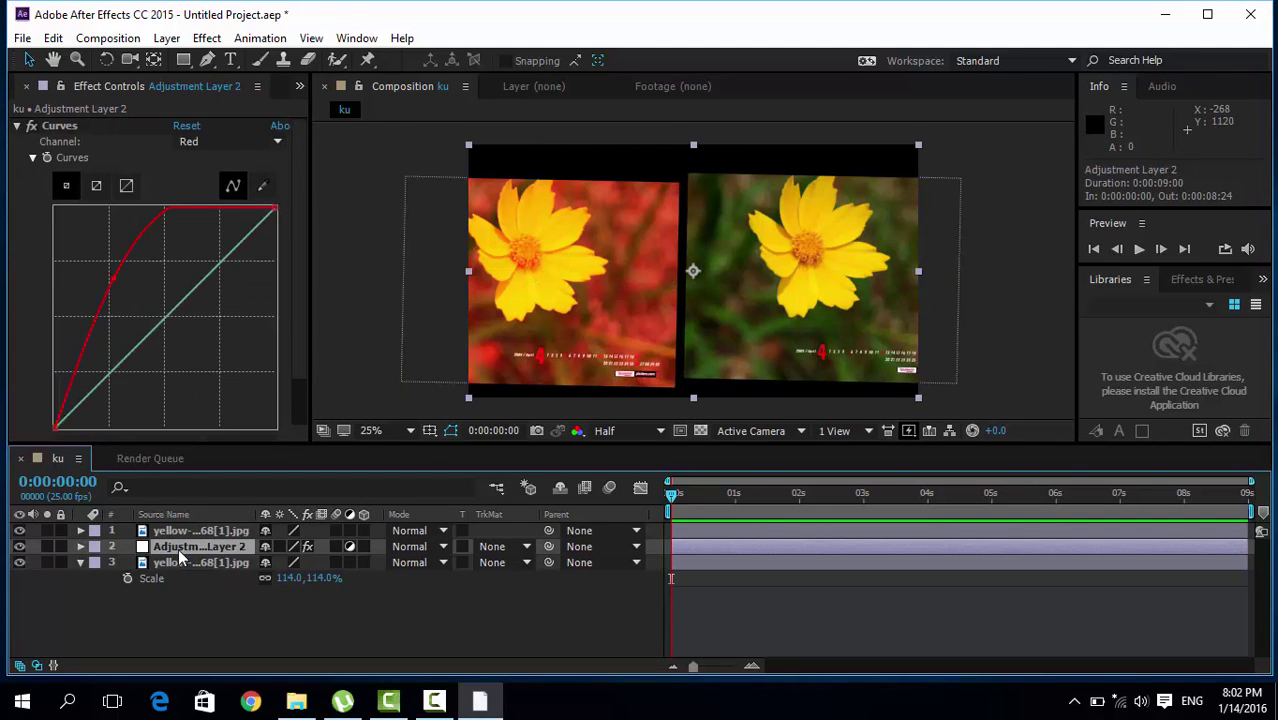
mouse_move(178, 549)
left_mouse_down()
mouse_move(186, 535)
mouse_move(179, 574)
mouse_move(190, 530)
left_mouse_up()
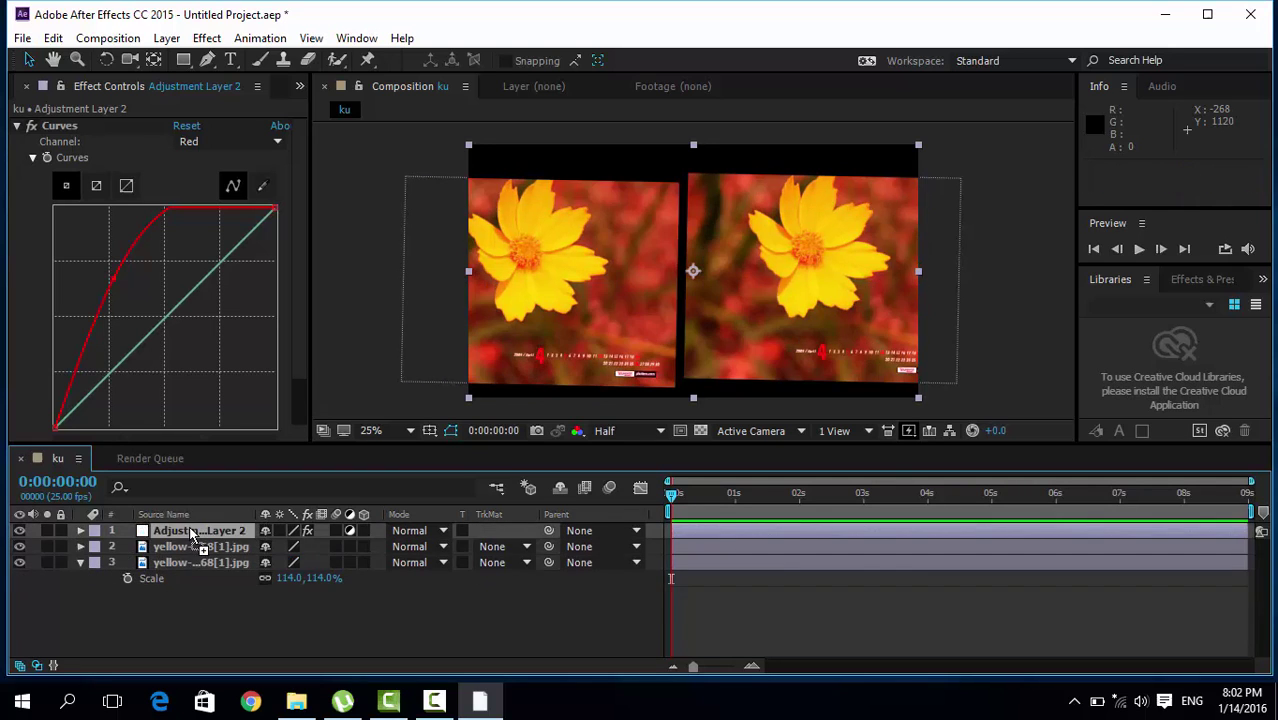
left_click(64, 127)
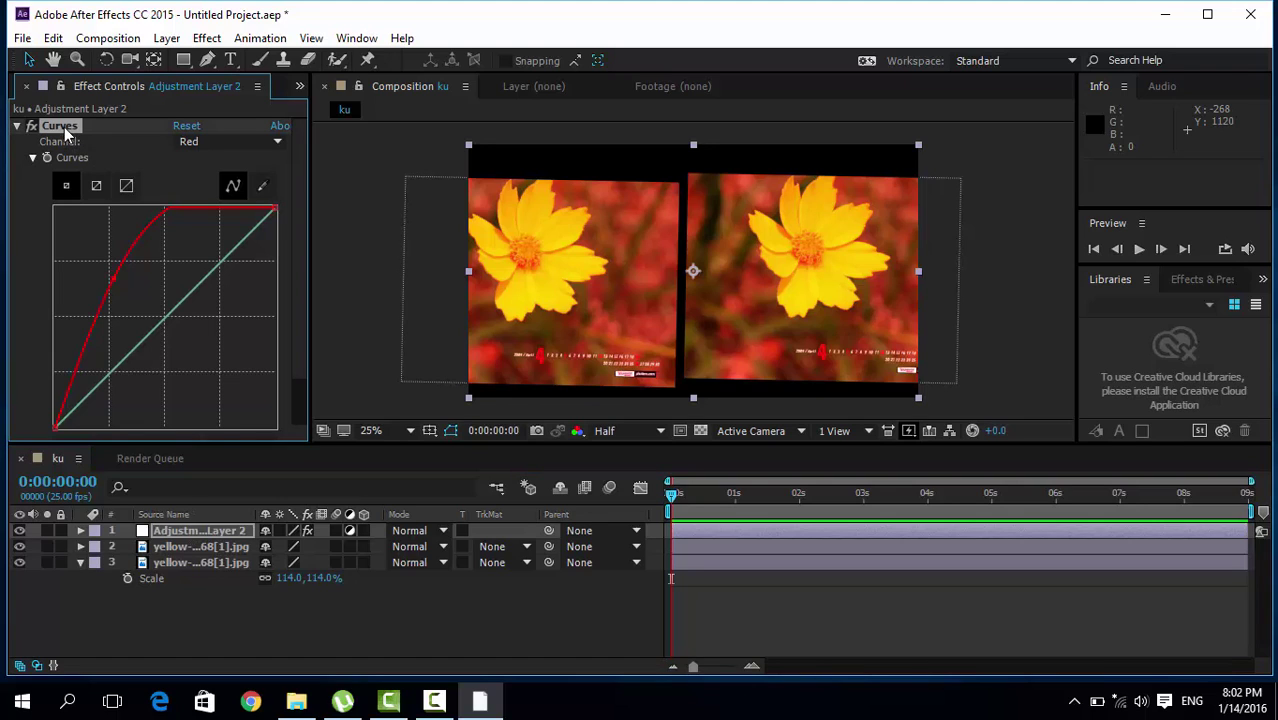
key("Delete")
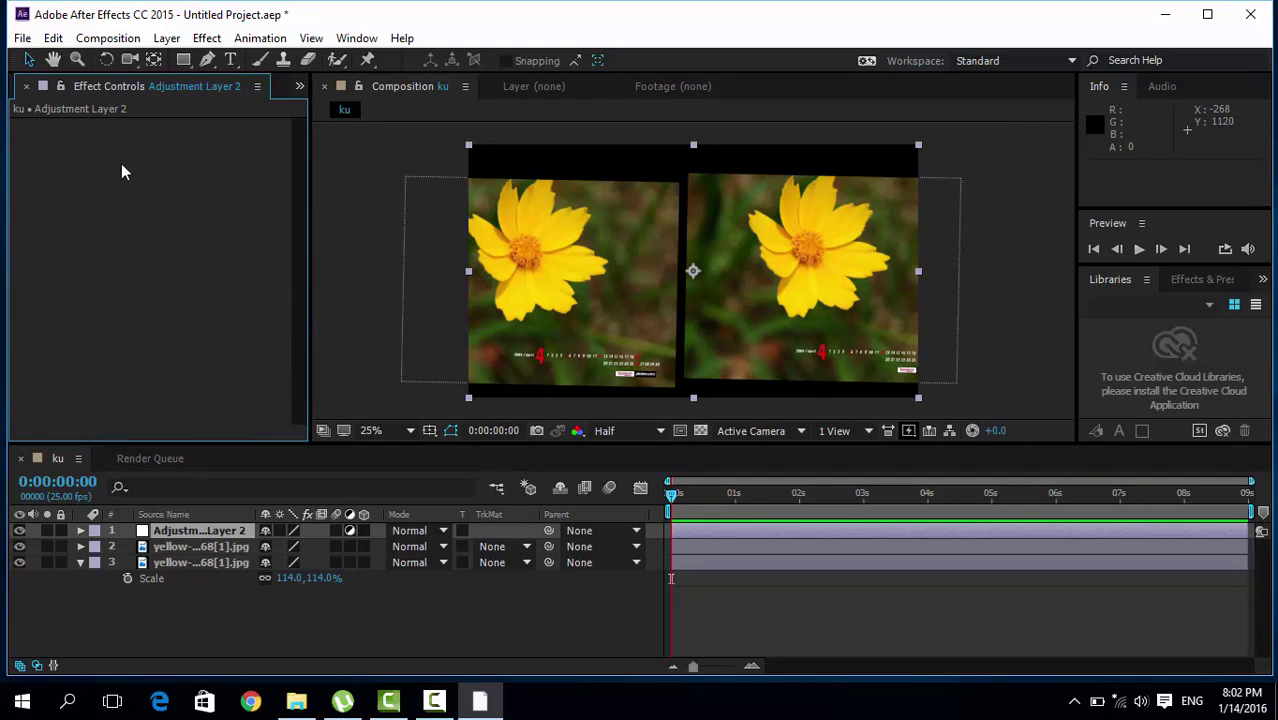
Apply Blur & Sharpen > Fast Blur to Adjustment Layer 2 with Blurriness 71.0
right_click(117, 165)
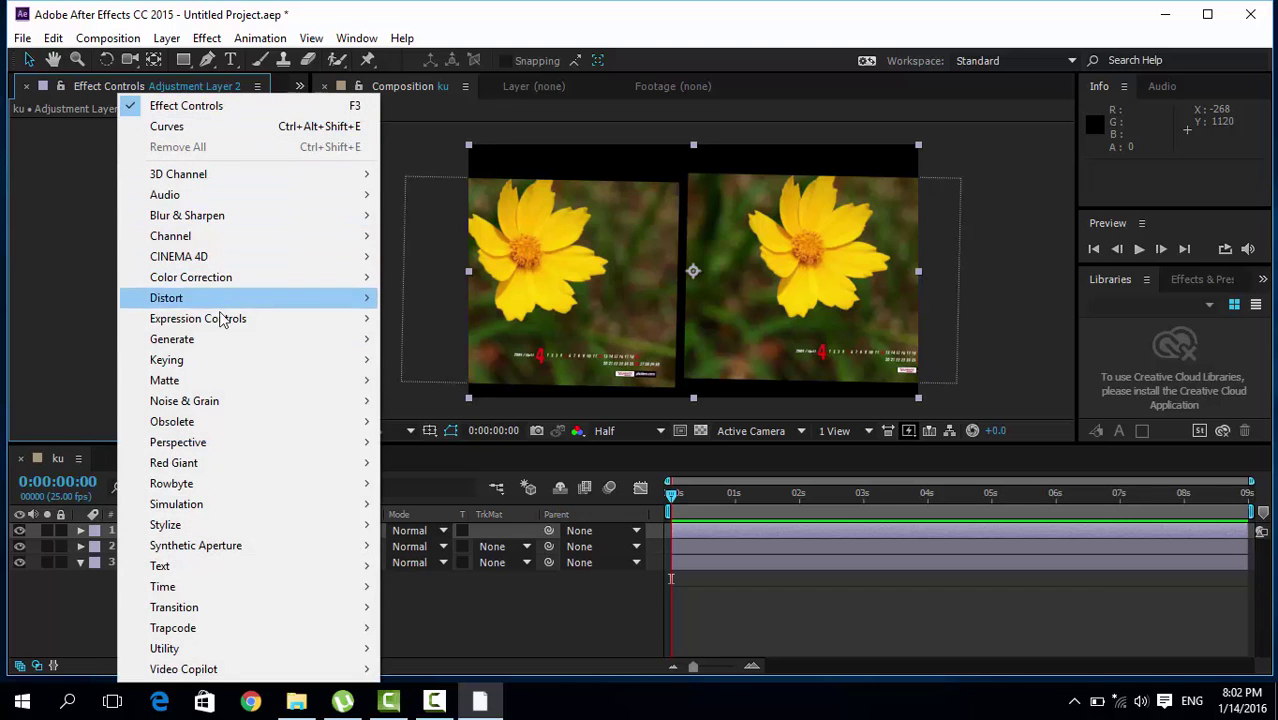
mouse_move(251, 221)
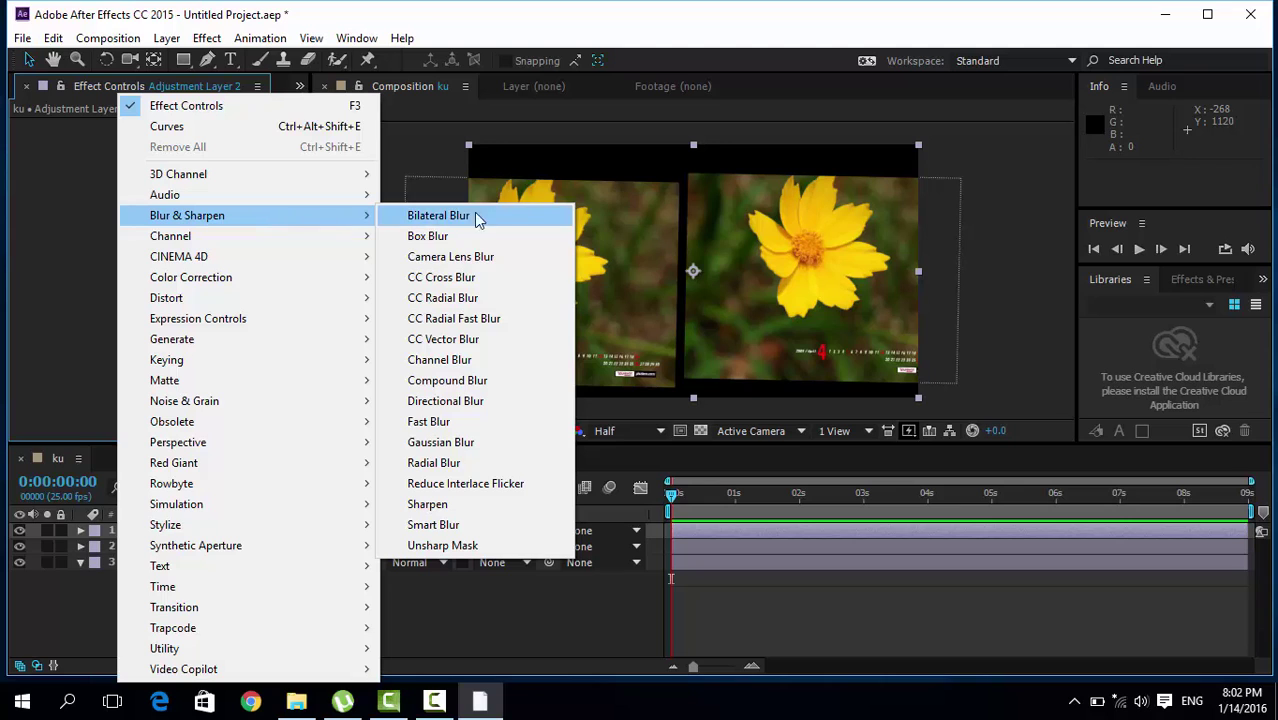
left_click(433, 423)
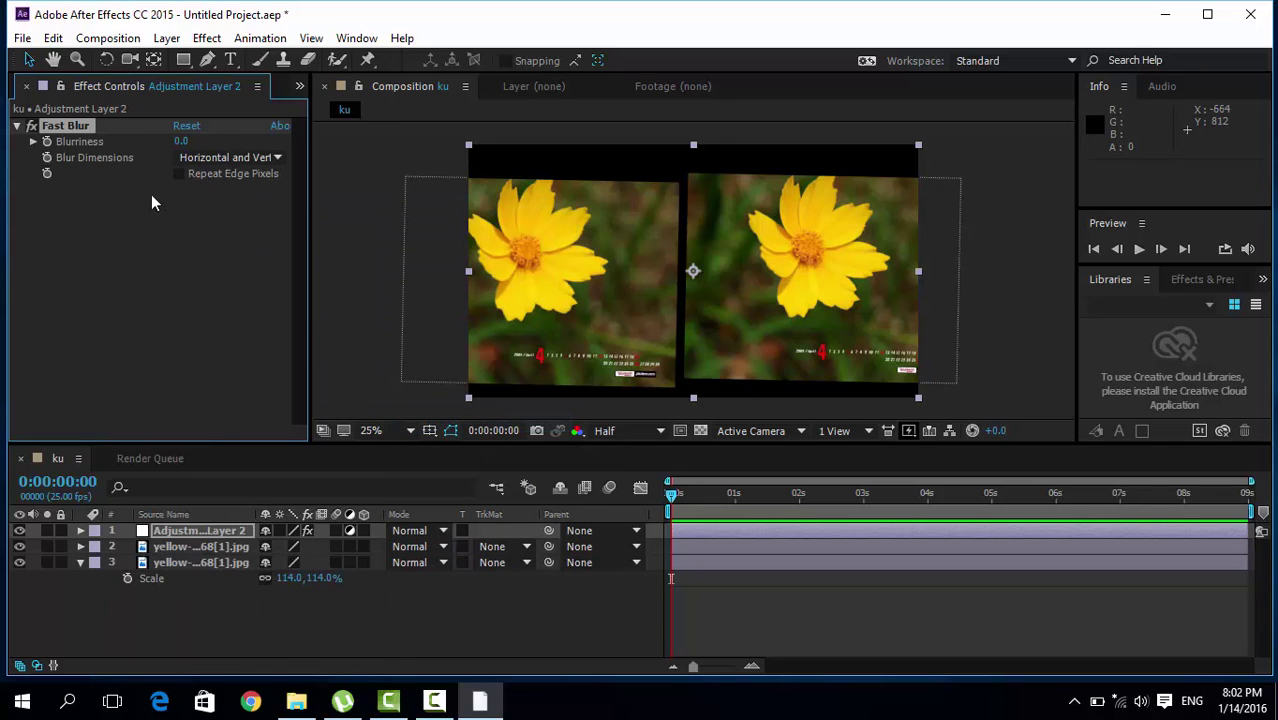
left_click_drag(181, 141, 250, 141)
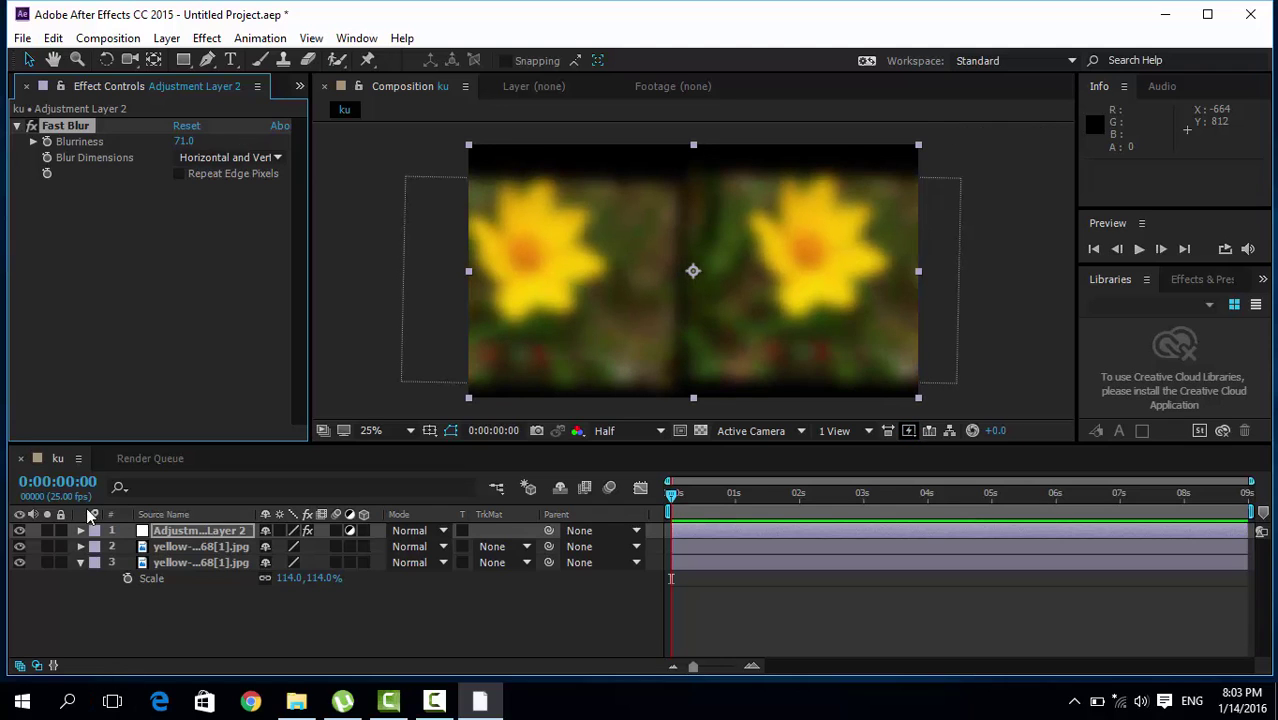
Toggle the adjustment layer to compare the blur, then move a flower layer above it
left_click(173, 546)
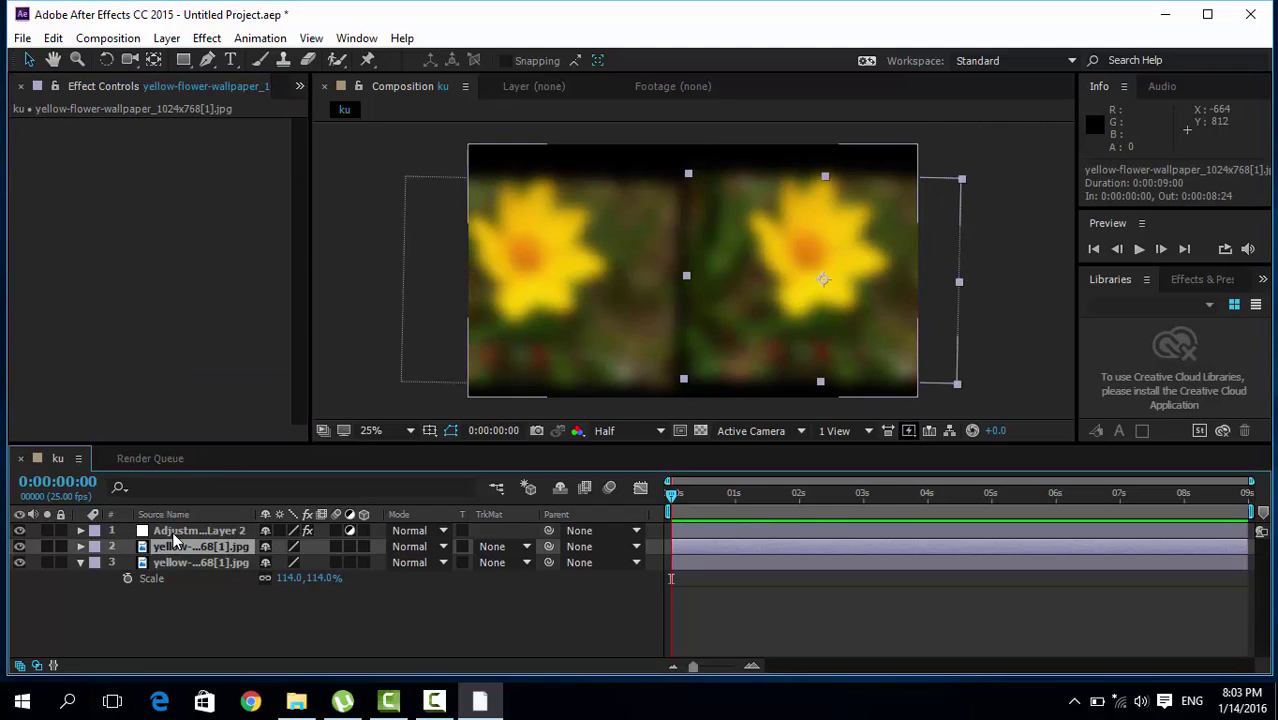
left_click(175, 531)
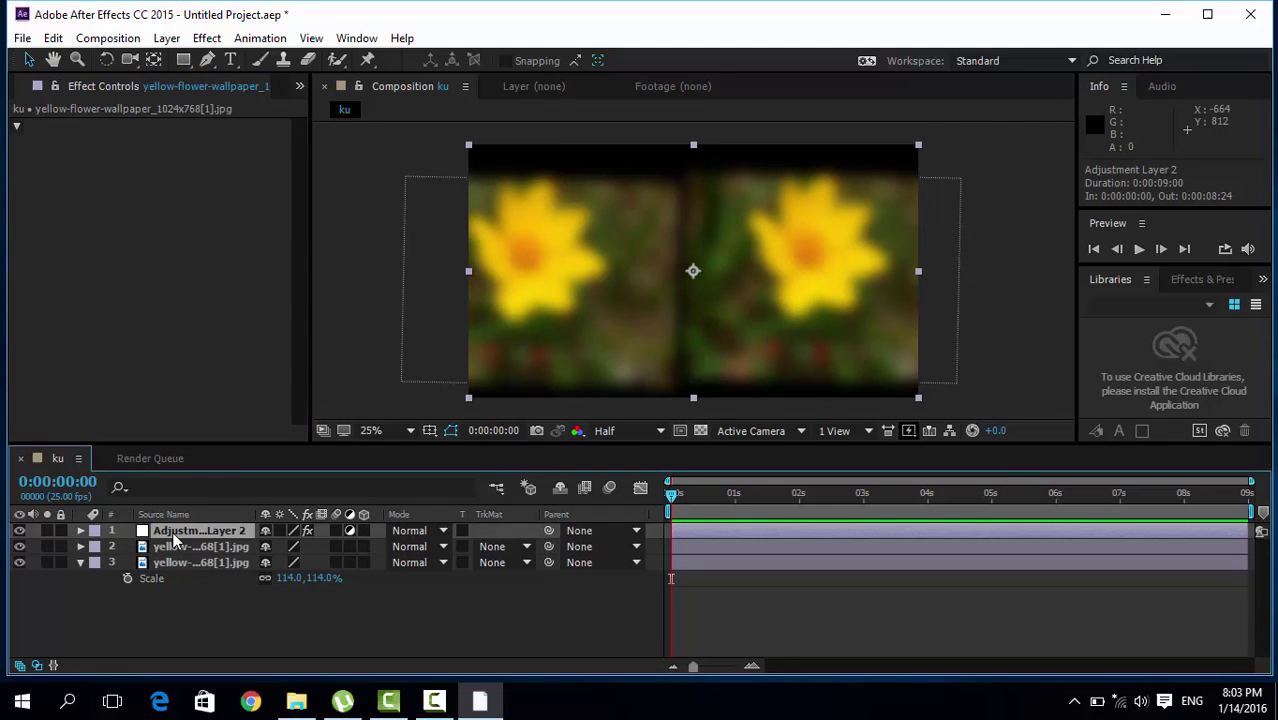
left_click(20, 532)
left_click(20, 531)
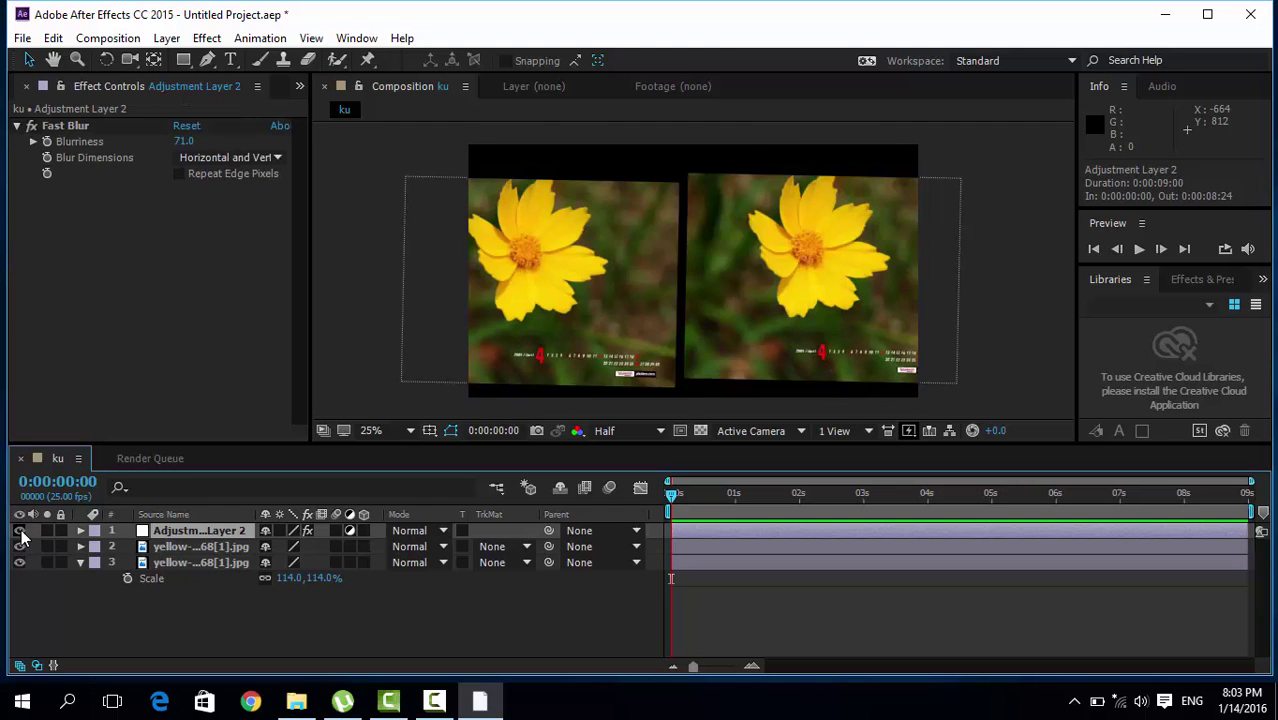
left_click_drag(205, 546, 200, 526)
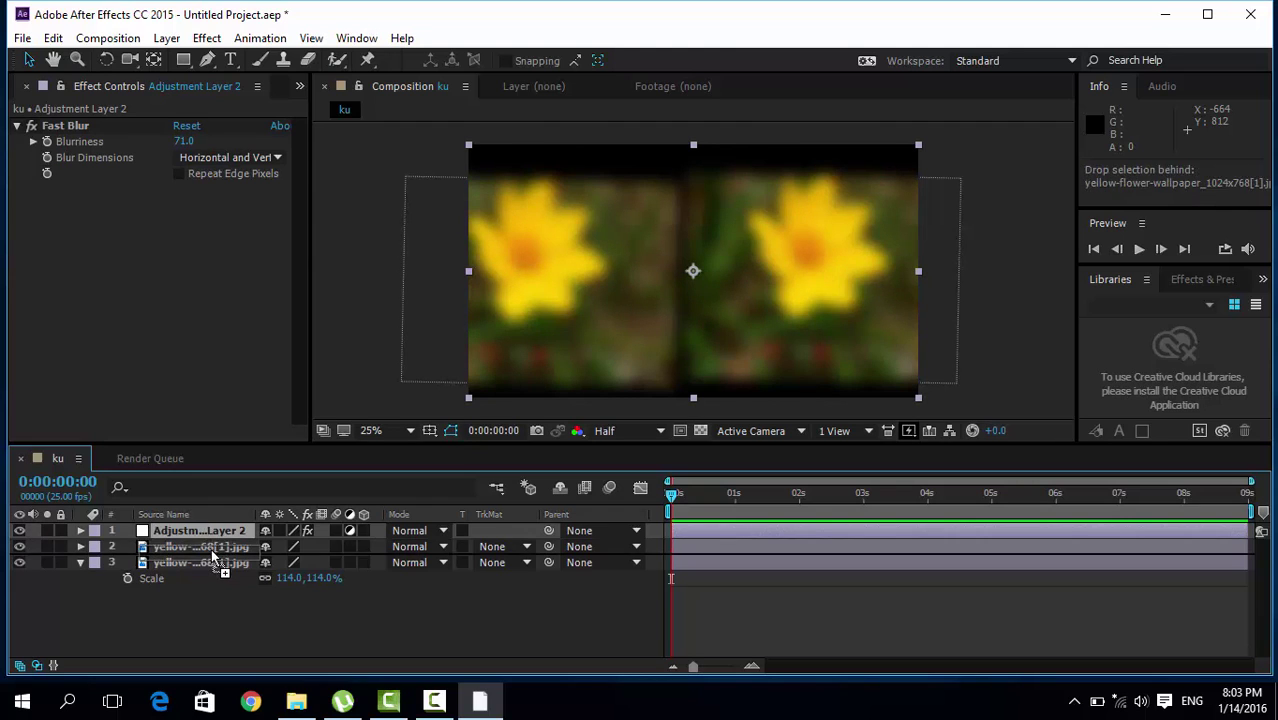
left_click(194, 545)
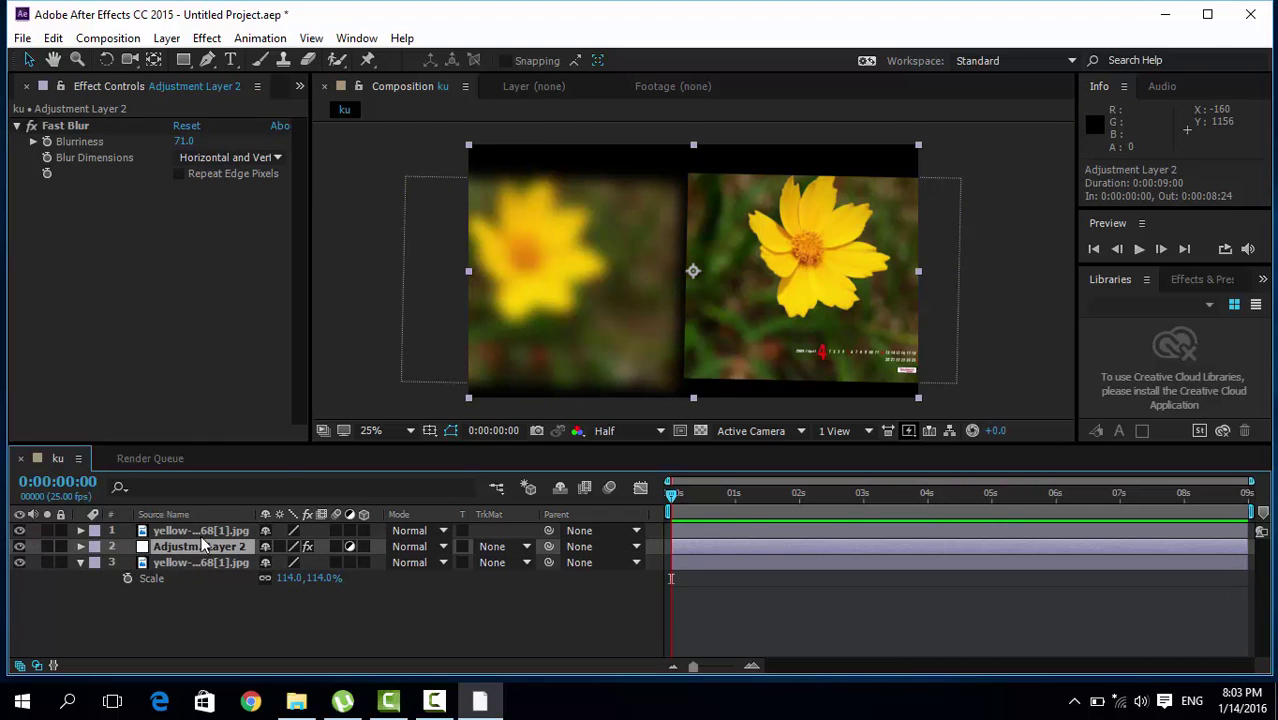
left_click(201, 532)
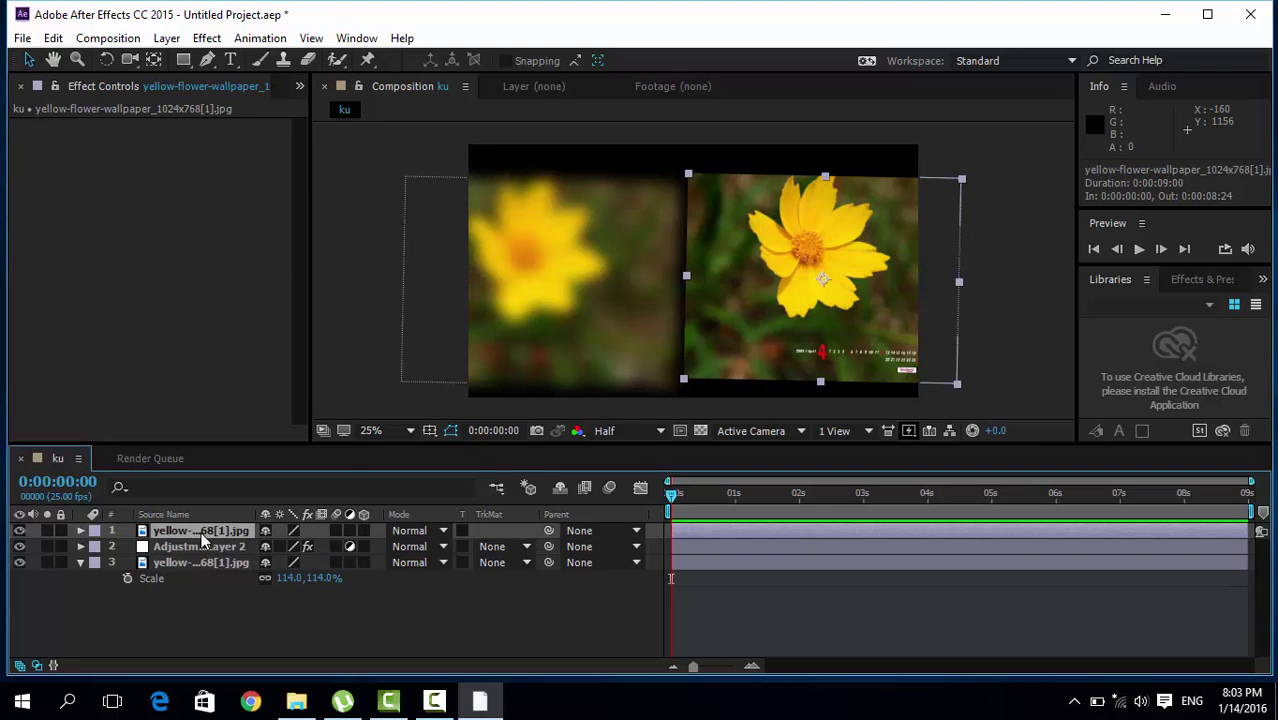